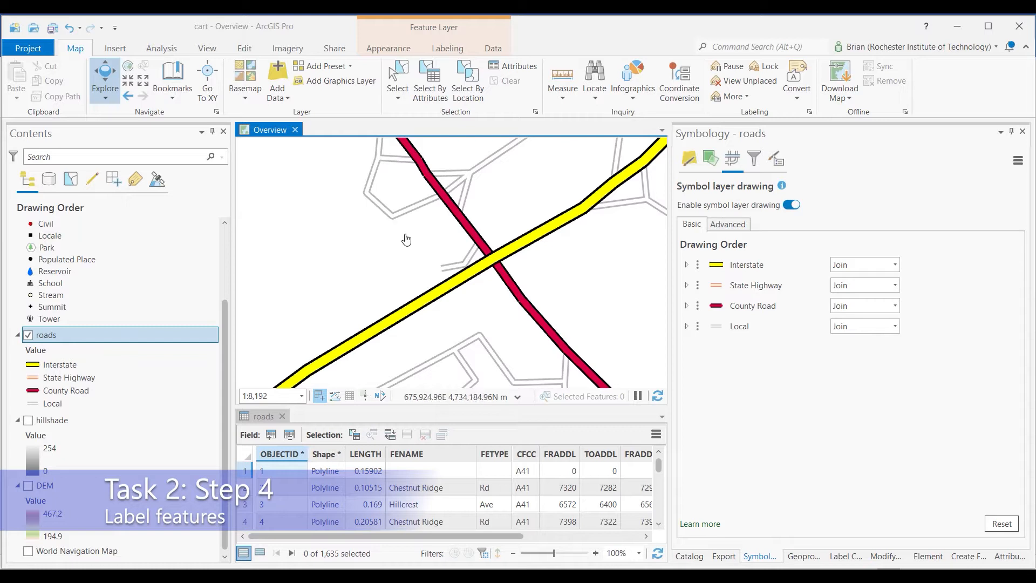
# Turn off the visibility of the roads layer so only the points of interest are drawn
pyautogui.scroll(-2, 403, 249)
pyautogui.scroll(-4, 403, 249)
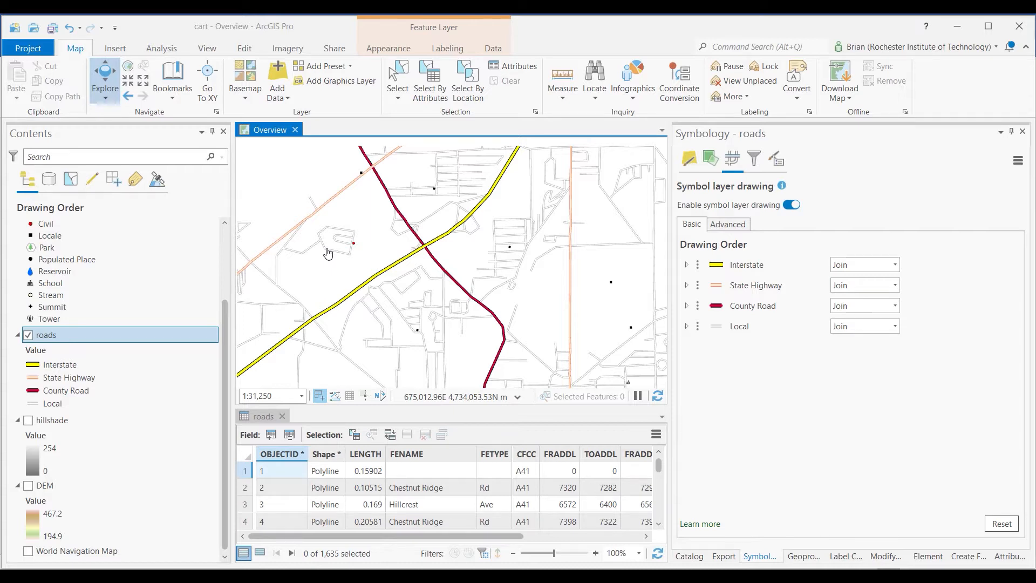
pyautogui.moveTo(224, 324); pyautogui.dragTo(245, 253)
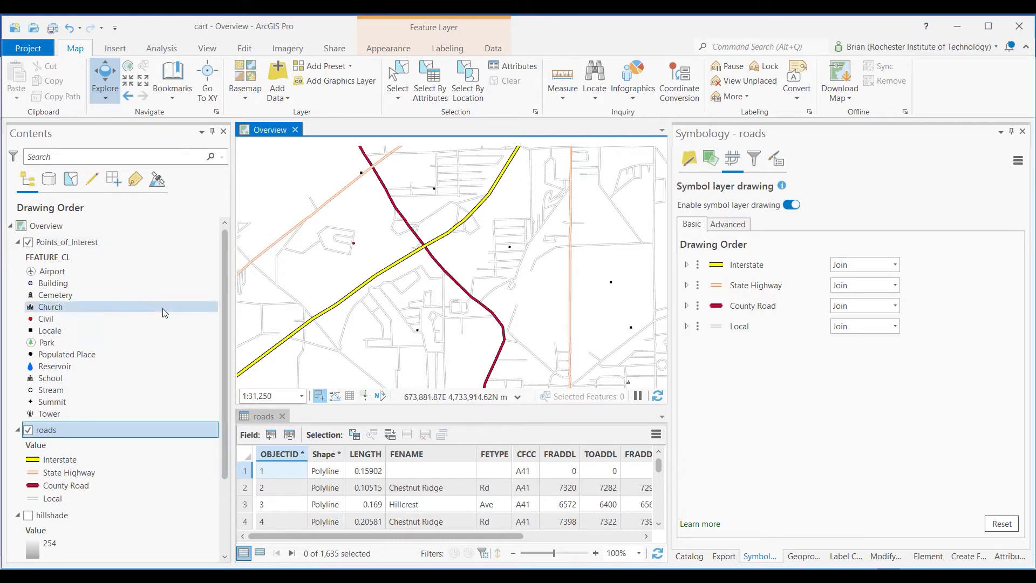
pyautogui.click(28, 432)
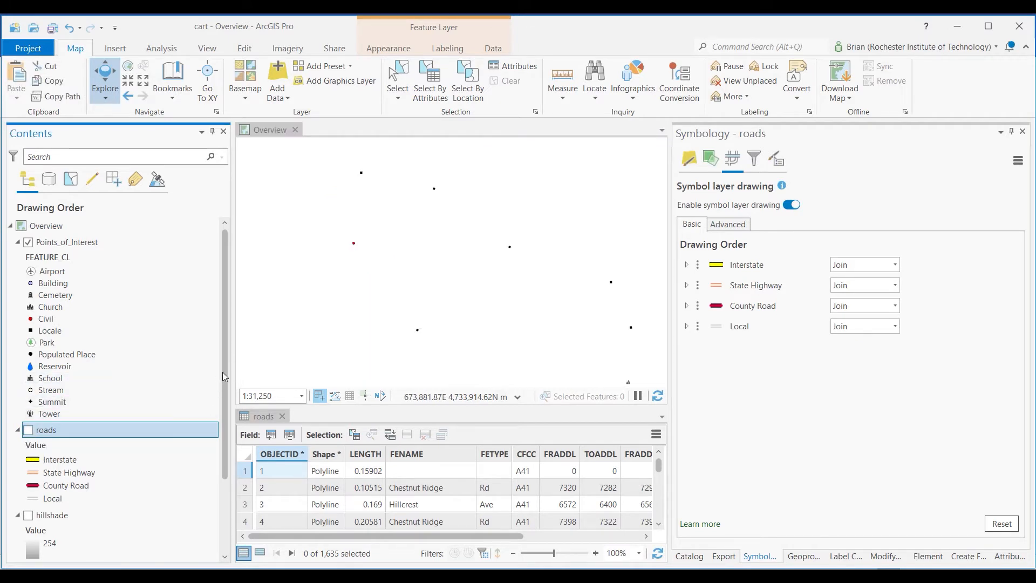
# Open the labeling properties of the Points_of_Interest layer
pyautogui.moveTo(226, 374)
pyautogui.mouseDown()
pyautogui.moveTo(238, 469)
pyautogui.moveTo(218, 361)
pyautogui.mouseUp()
pyautogui.scroll(-2, 564, 296)
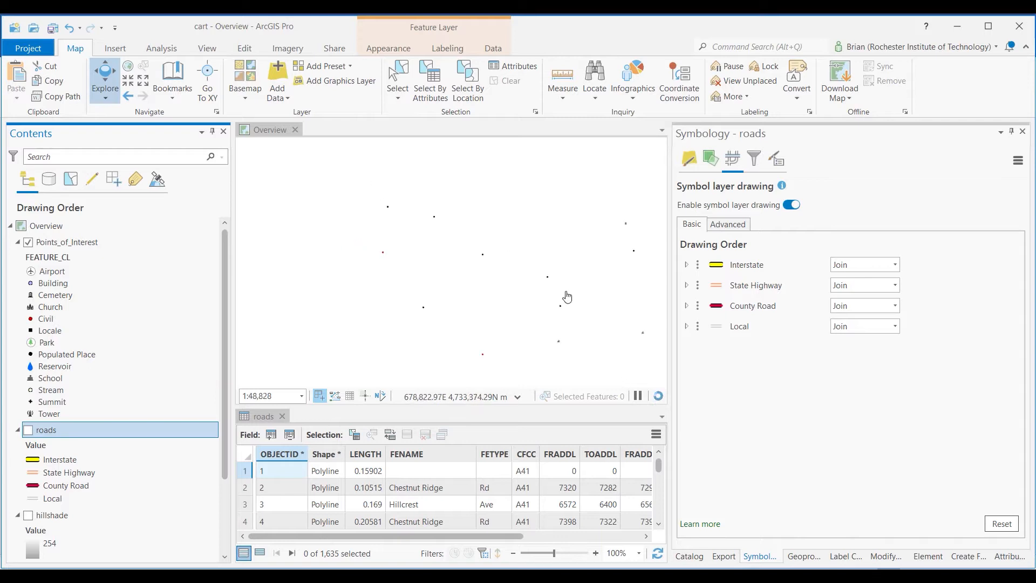
pyautogui.scroll(4, 464, 324)
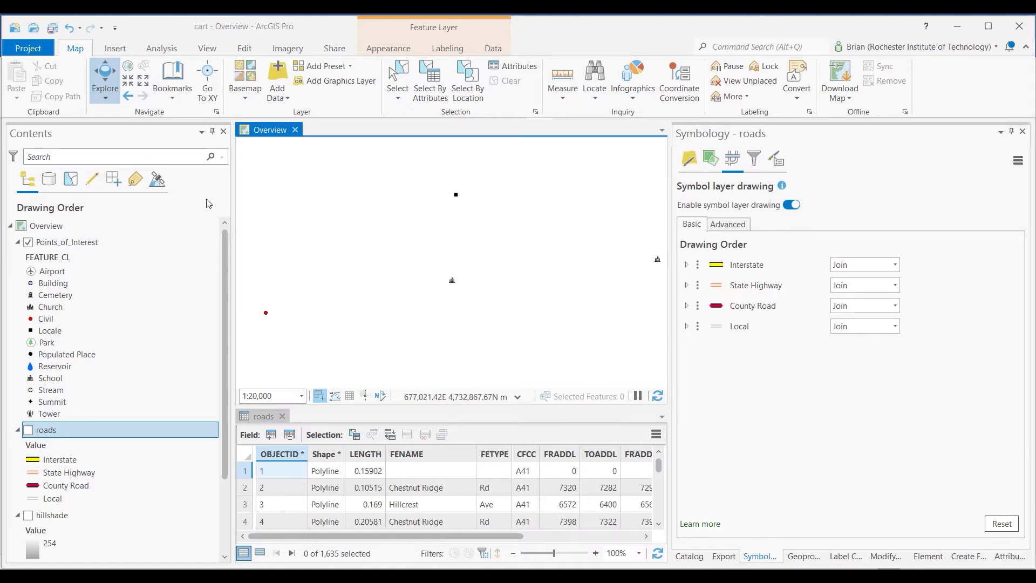
pyautogui.rightClick(68, 246)
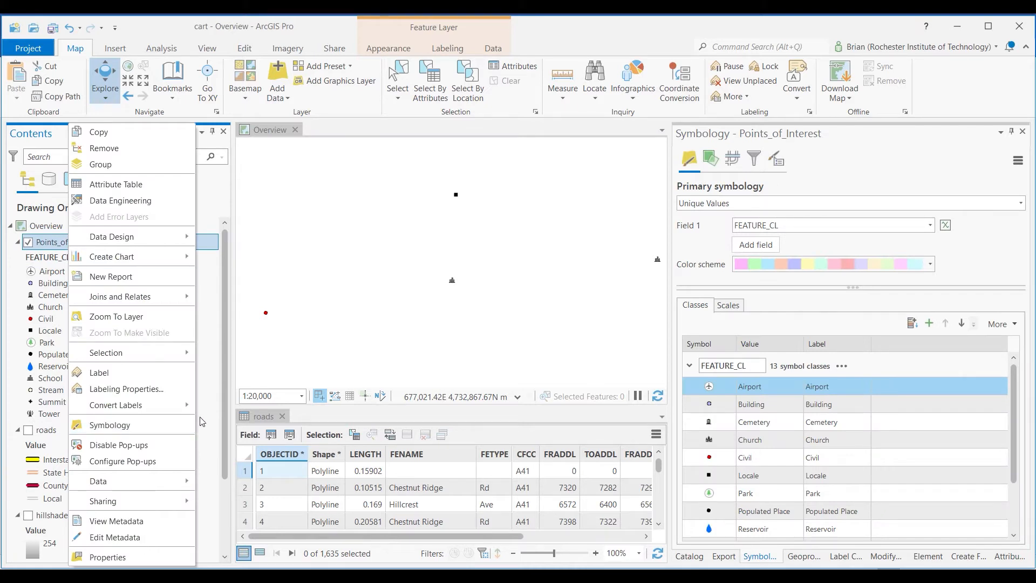
pyautogui.click(182, 393)
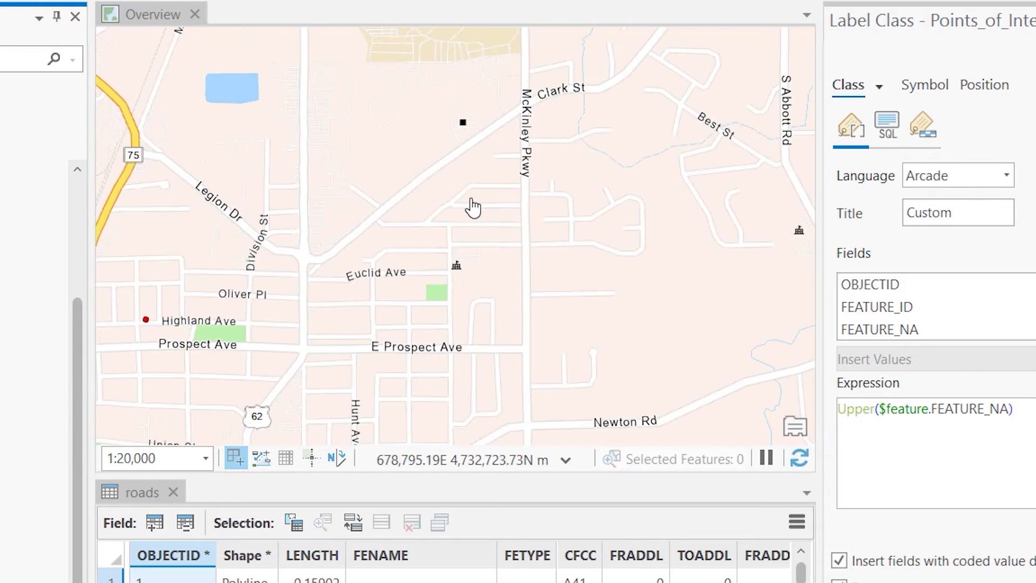
# Examine how the basemap labels populated places and landmarks near the points of interest at different scales
pyautogui.moveTo(338, 141); pyautogui.dragTo(557, 264)
pyautogui.moveTo(362, 150)
pyautogui.mouseDown()
pyautogui.moveTo(528, 193)
pyautogui.moveTo(618, 175)
pyautogui.mouseUp()
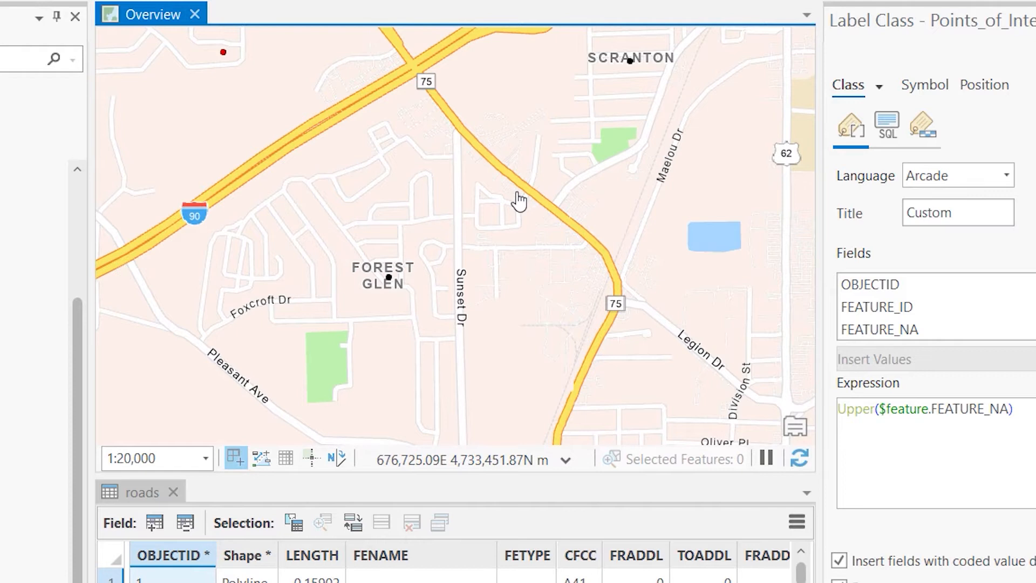
pyautogui.moveTo(520, 201); pyautogui.dragTo(545, 148)
pyautogui.scroll(2, 416, 233)
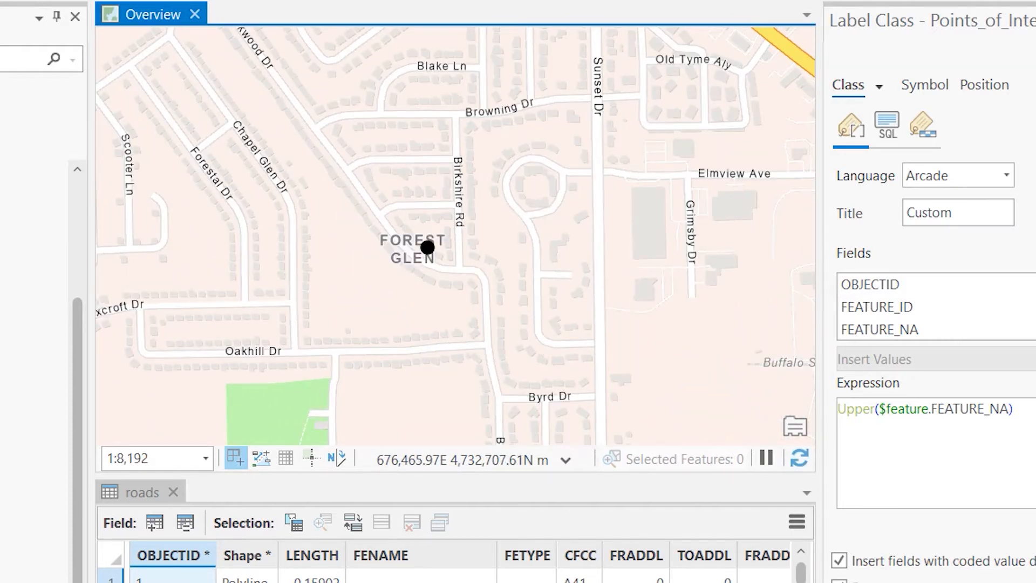
pyautogui.scroll(-1, 439, 233)
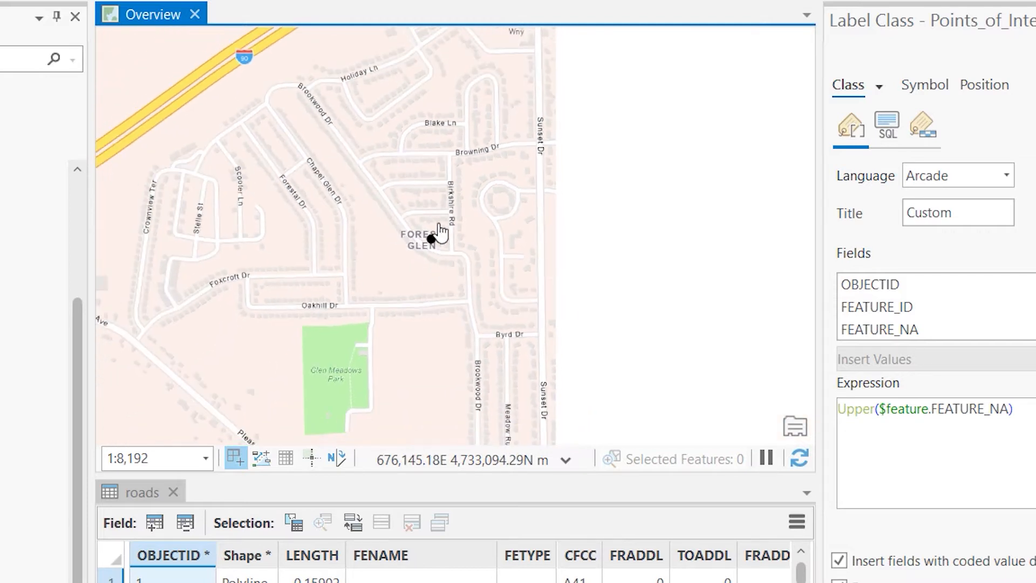
pyautogui.scroll(-1, 443, 197)
pyautogui.moveTo(448, 192); pyautogui.dragTo(363, 338)
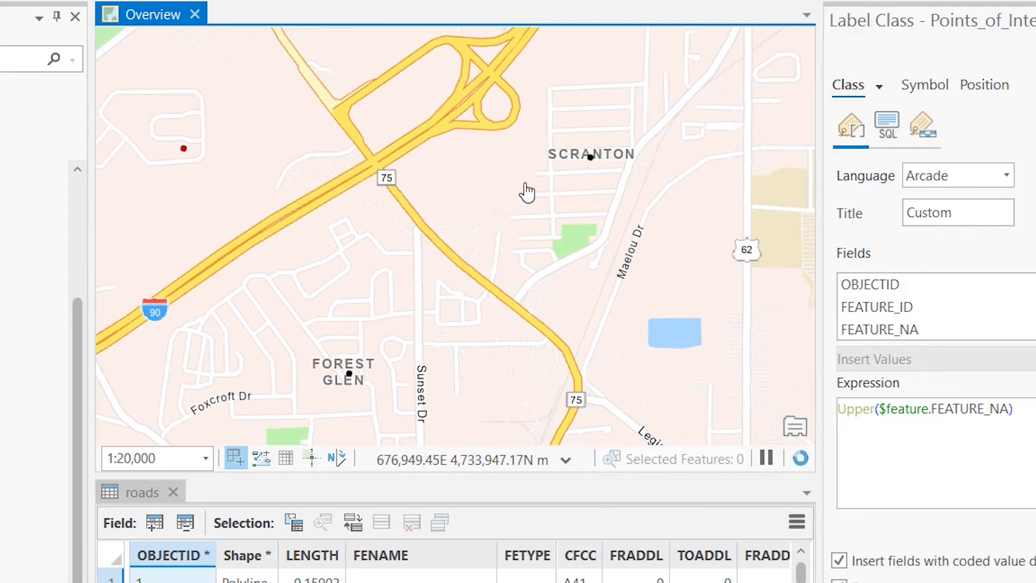
pyautogui.moveTo(526, 192); pyautogui.dragTo(729, 324)
pyautogui.moveTo(544, 165); pyautogui.dragTo(573, 305)
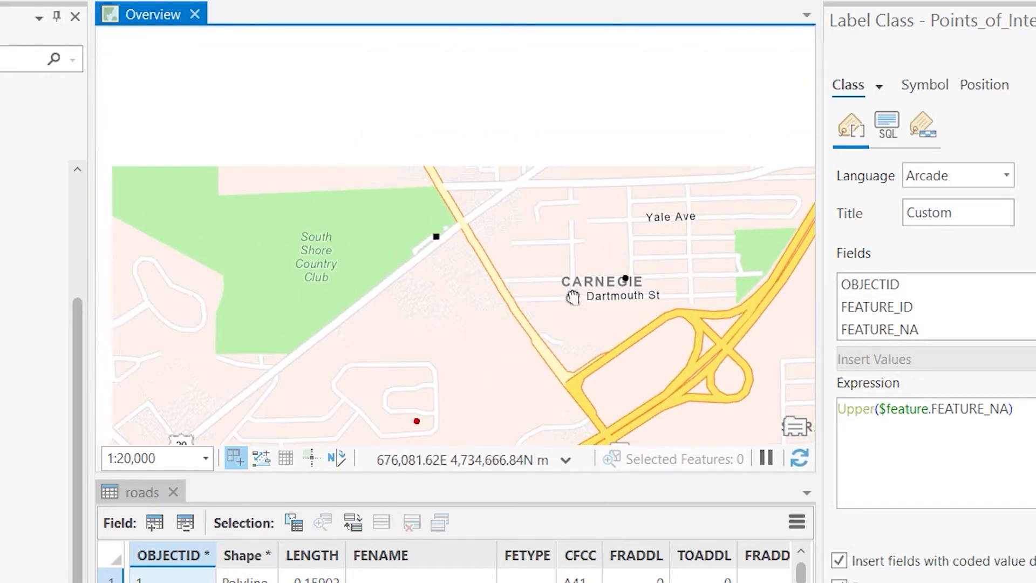
pyautogui.moveTo(606, 220); pyautogui.dragTo(430, 189)
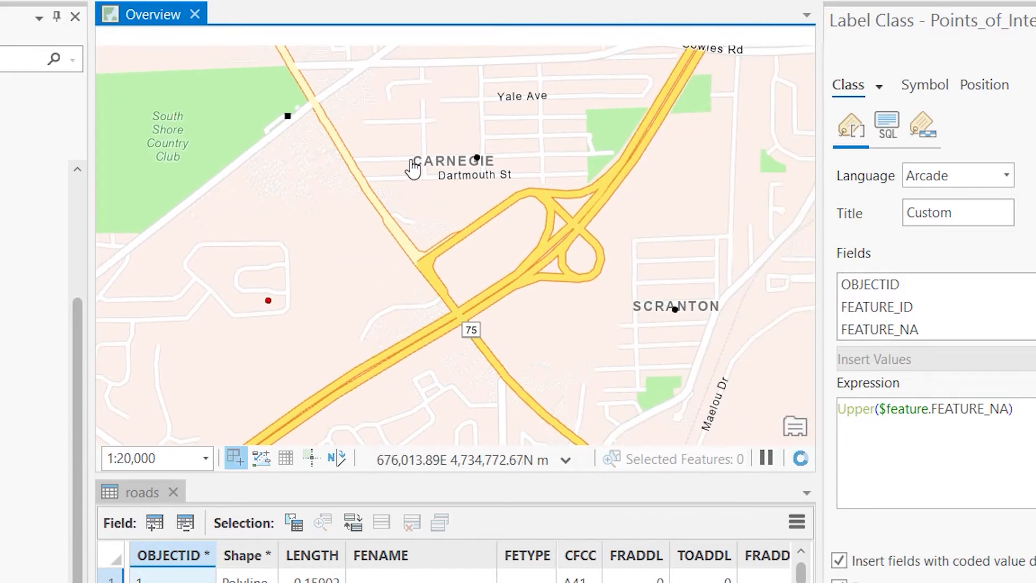
pyautogui.moveTo(527, 168); pyautogui.dragTo(428, 149)
pyautogui.moveTo(623, 300); pyautogui.dragTo(448, 205)
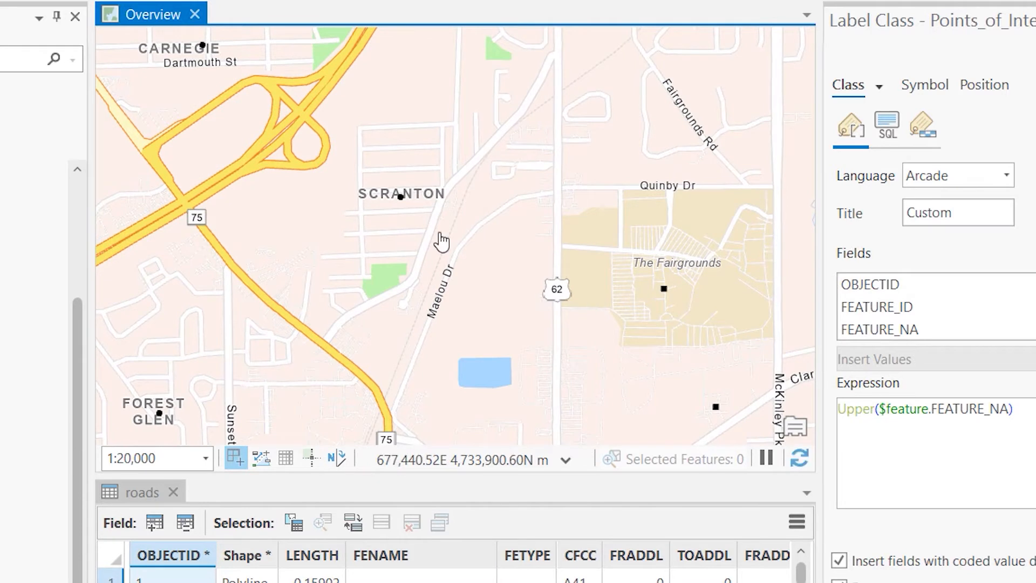
# Turn off the World Navigation Map basemap layer
pyautogui.moveTo(77, 310); pyautogui.dragTo(68, 206)
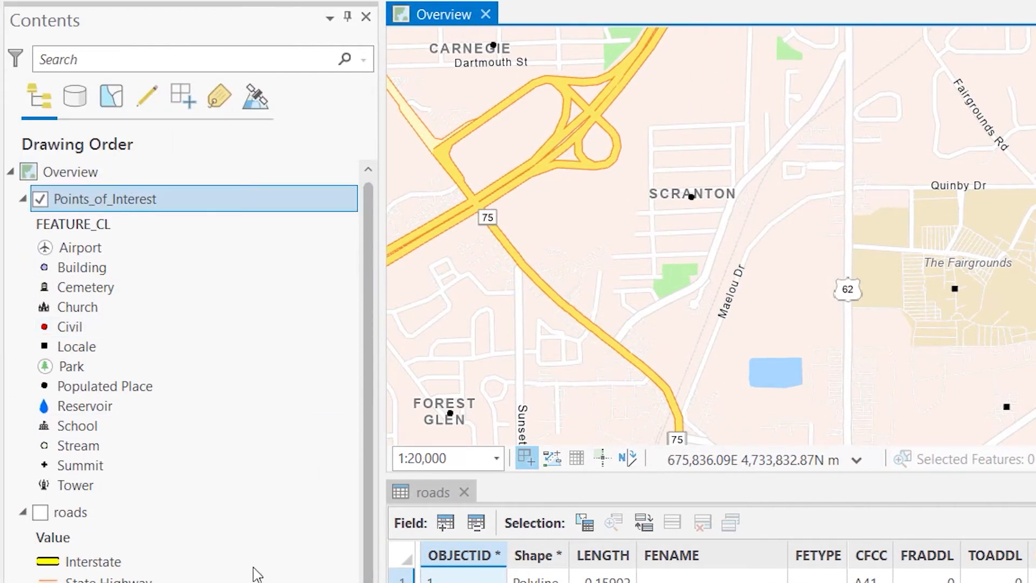
pyautogui.moveTo(366, 489); pyautogui.dragTo(367, 582)
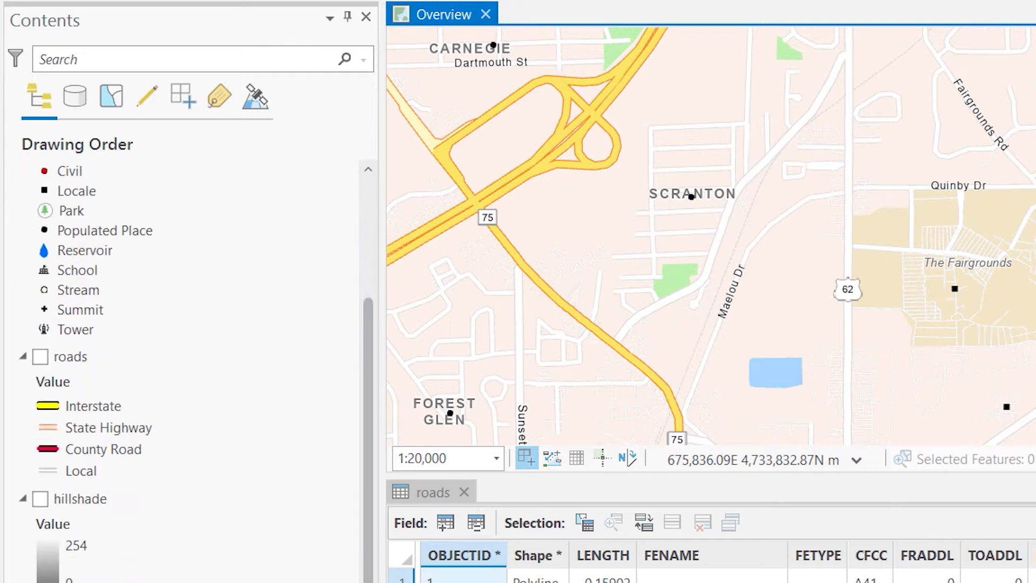
pyautogui.click(40, 582)
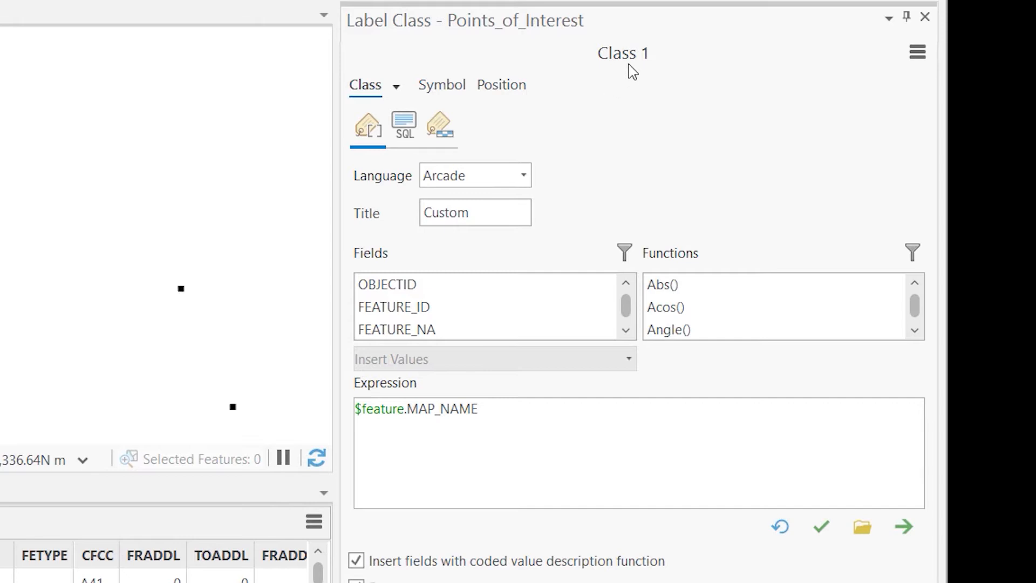
# Create a new label class named Civil for the Points_of_Interest layer
pyautogui.click(920, 56)
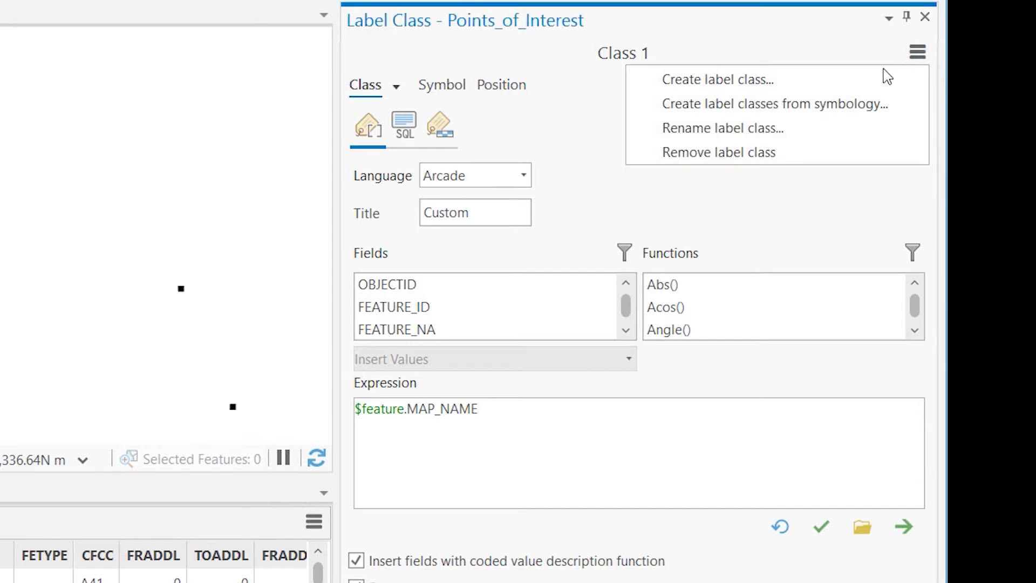
pyautogui.click(814, 81)
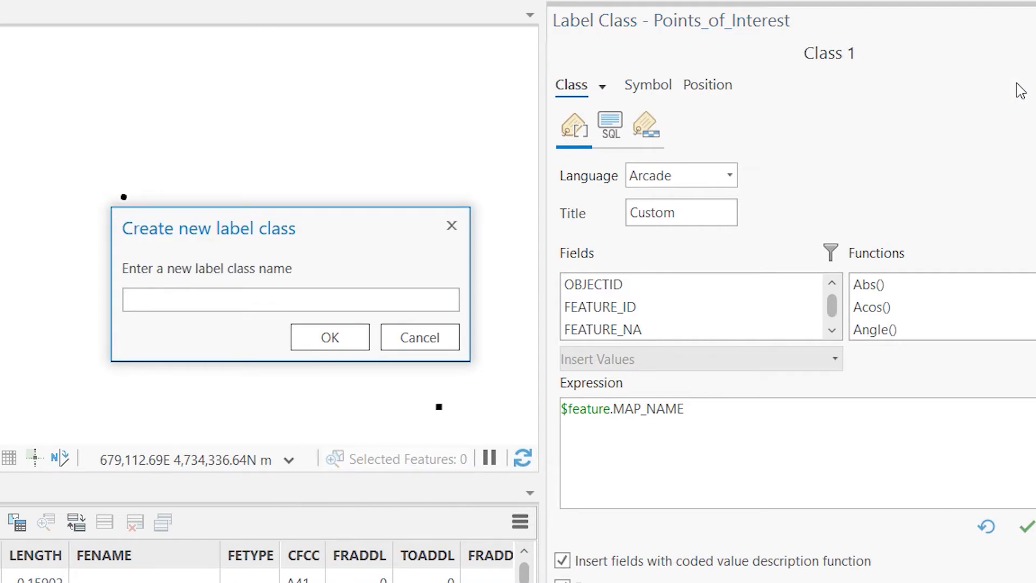
pyautogui.write('Civil')
pyautogui.click(338, 338)
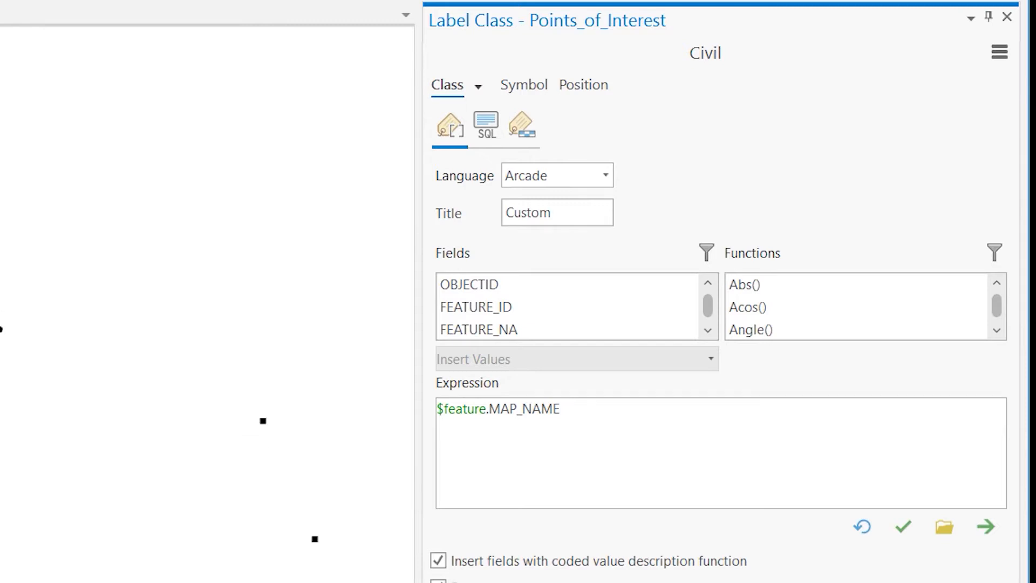
# Open the Points_of_Interest attribute table, widen the FEATURE_CL column and examine the feature categories it holds
pyautogui.rightClick(115, 245)
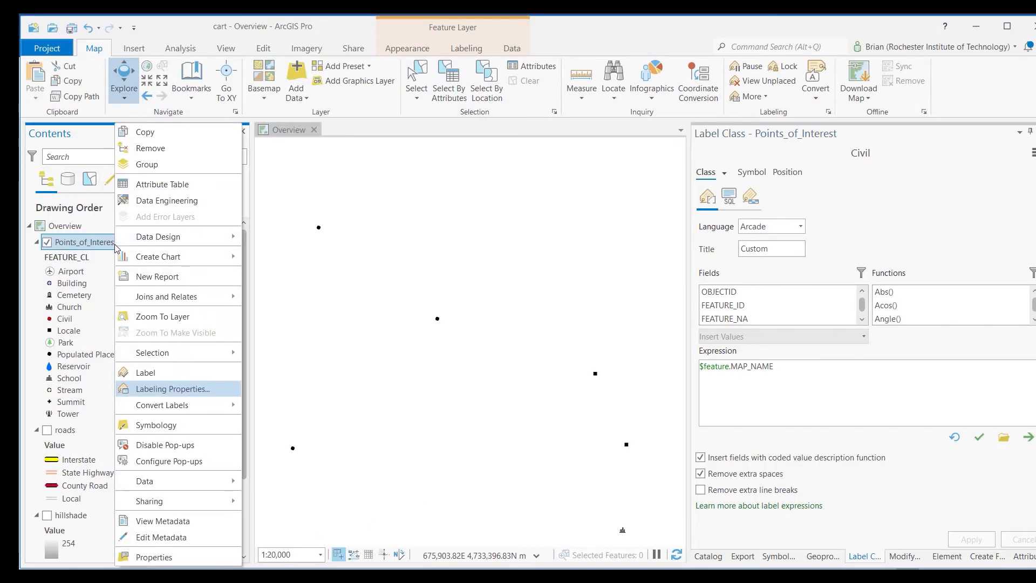
pyautogui.click(156, 185)
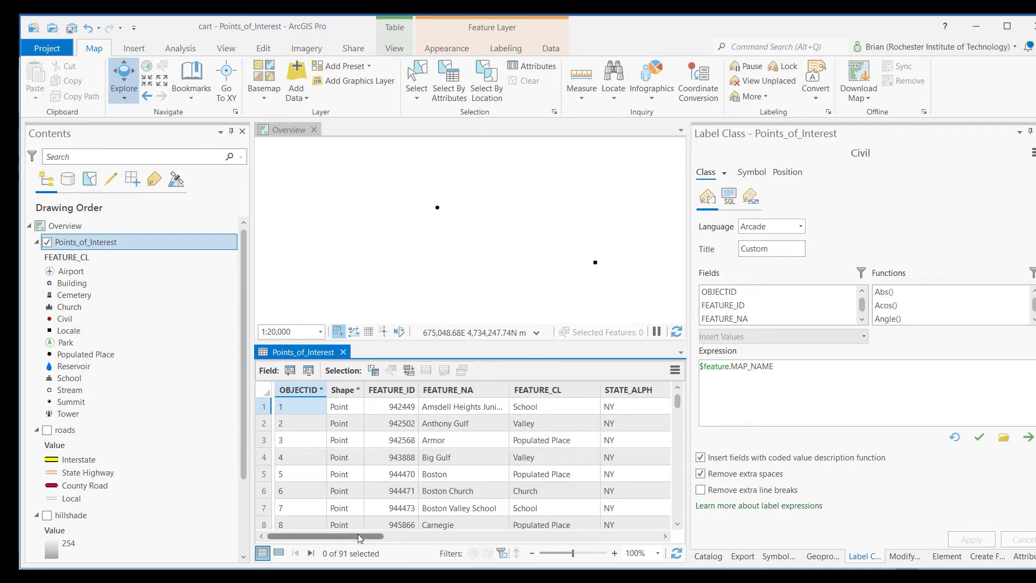
pyautogui.moveTo(361, 538); pyautogui.dragTo(385, 539)
pyautogui.moveTo(477, 392)
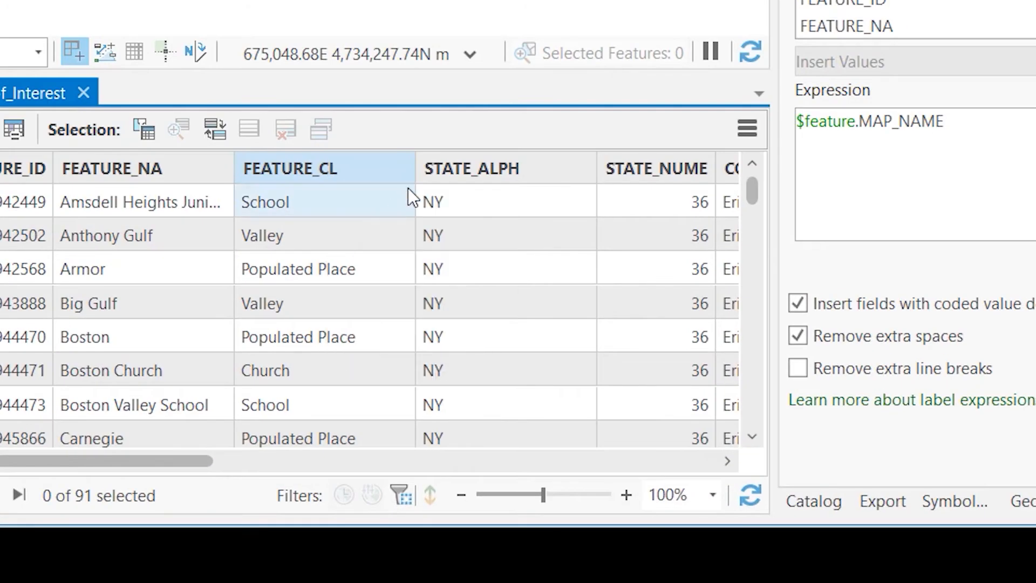
pyautogui.moveTo(414, 161); pyautogui.dragTo(474, 168)
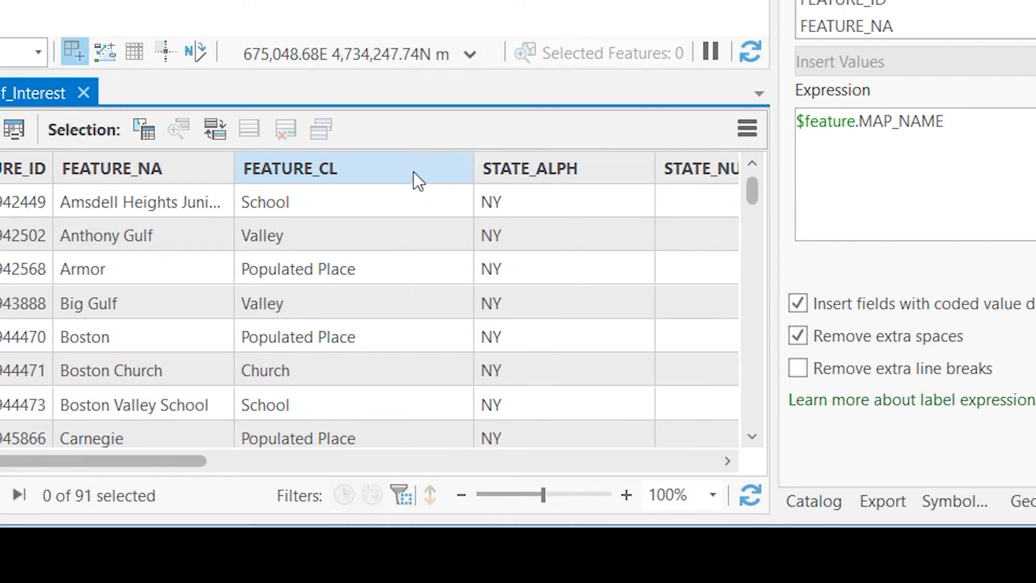
pyautogui.scroll(-2, 354, 286)
pyautogui.scroll(-2, 353, 283)
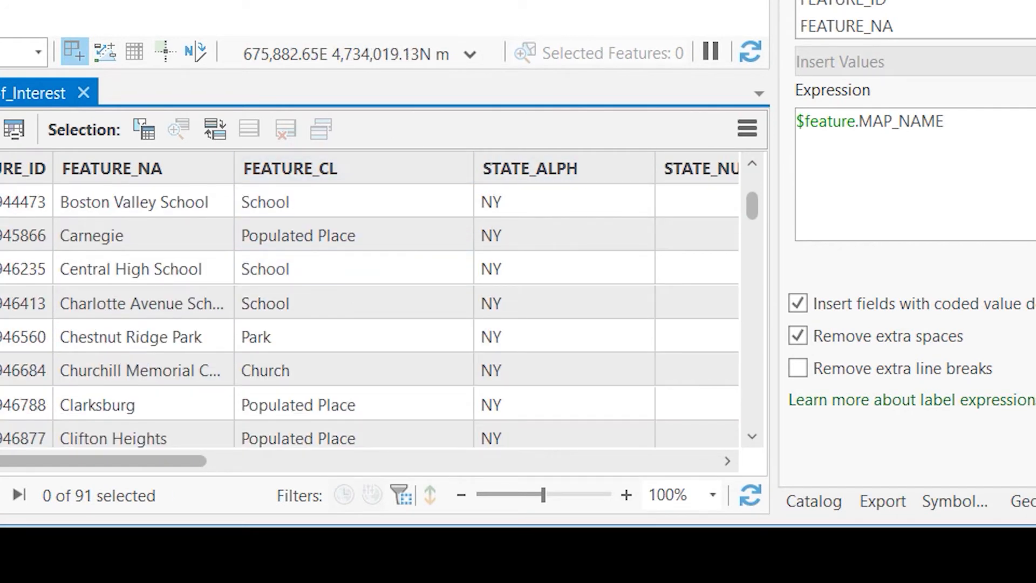
pyautogui.scroll(-2, 315, 300)
pyautogui.scroll(3, 315, 300)
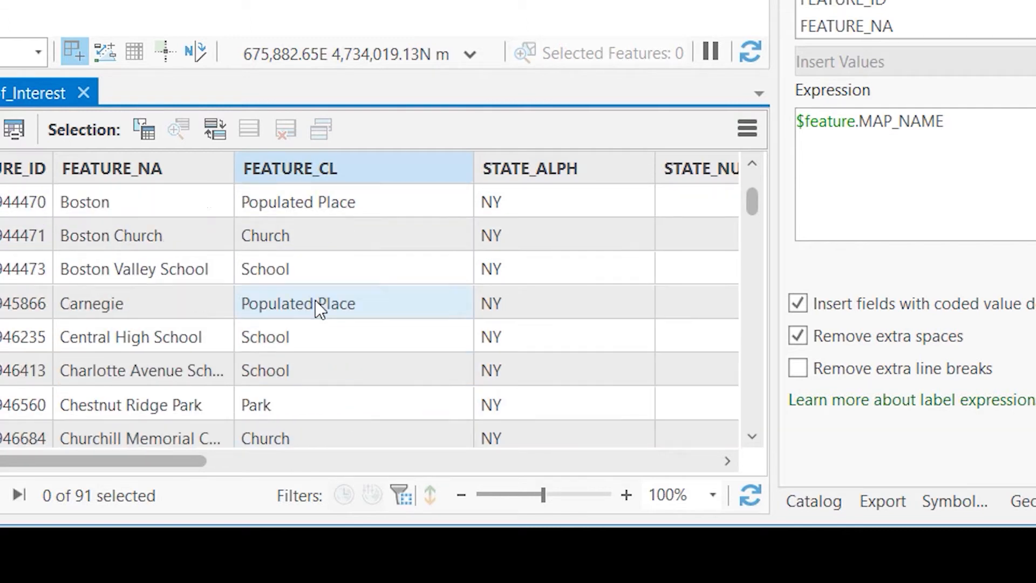
pyautogui.scroll(2, 315, 300)
pyautogui.moveTo(384, 80); pyautogui.dragTo(386, 354)
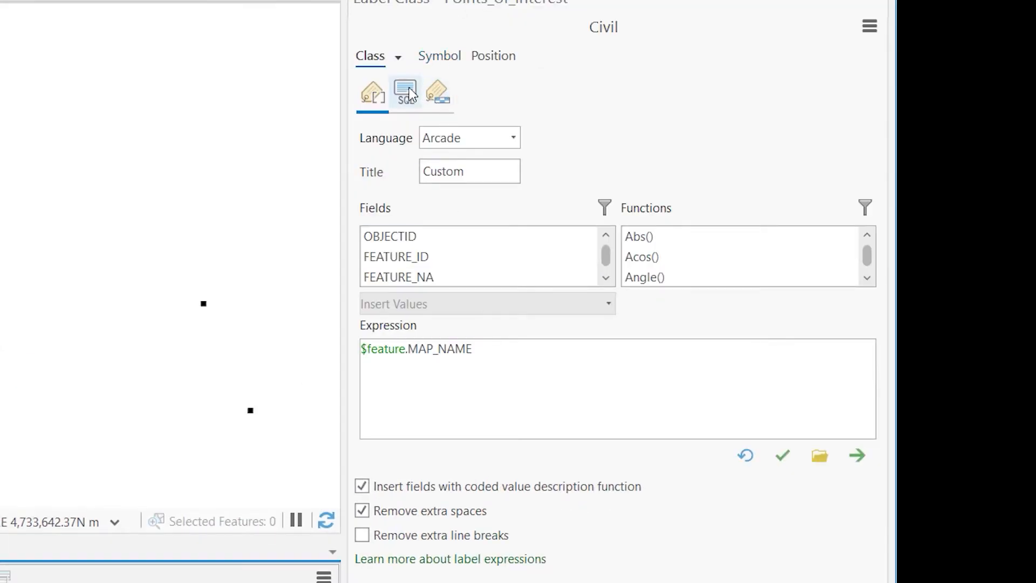
# Define a query limiting the Civil label class to features where FEATURE_CL is equal to Civil, and return to its label expression
pyautogui.click(406, 94)
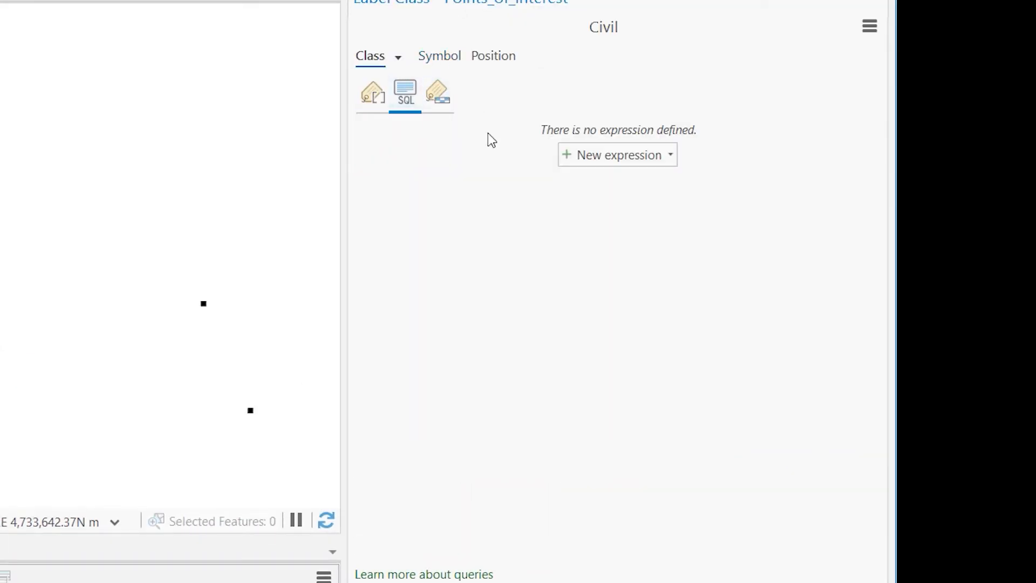
pyautogui.click(671, 156)
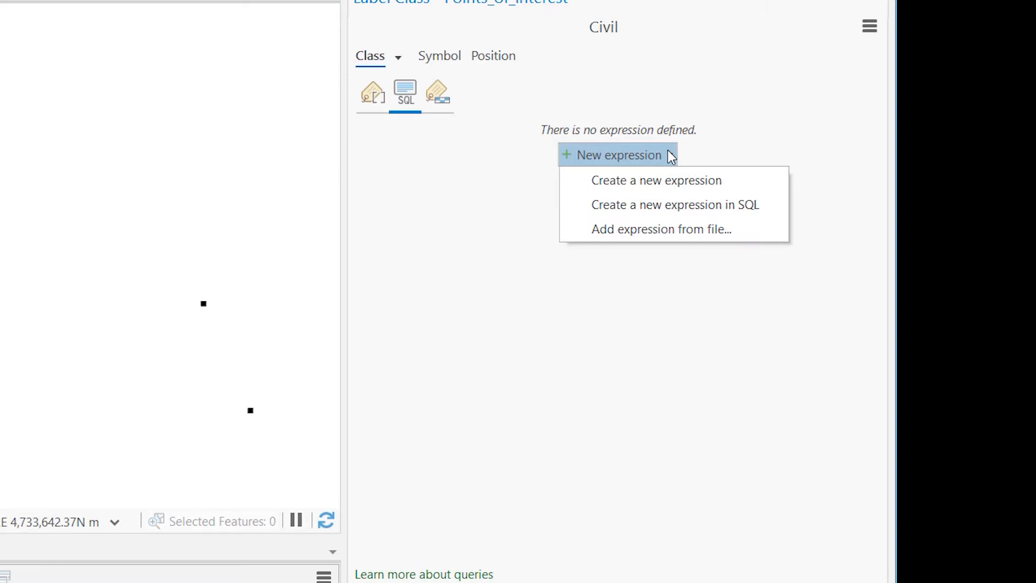
pyautogui.click(670, 206)
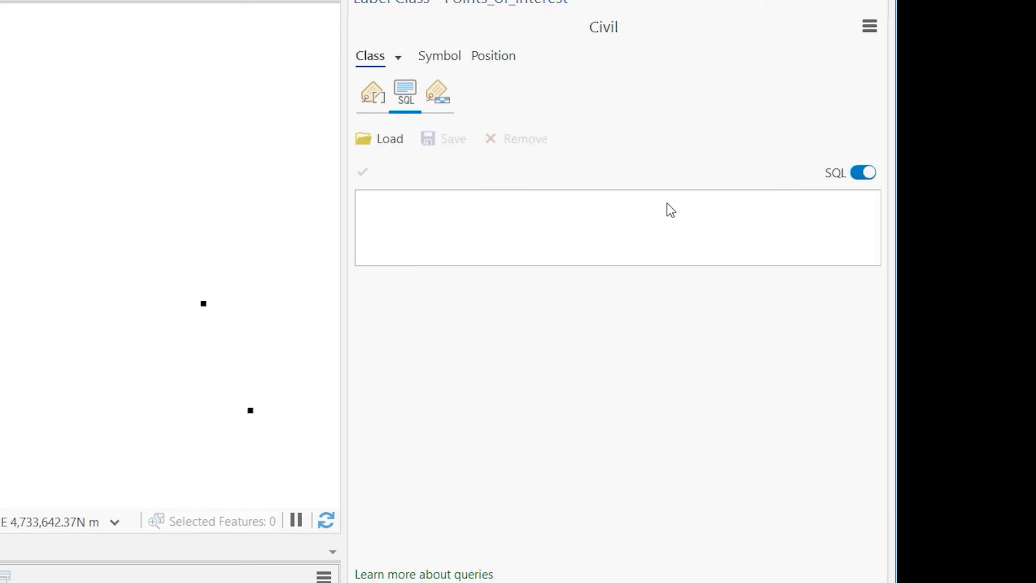
pyautogui.click(862, 173)
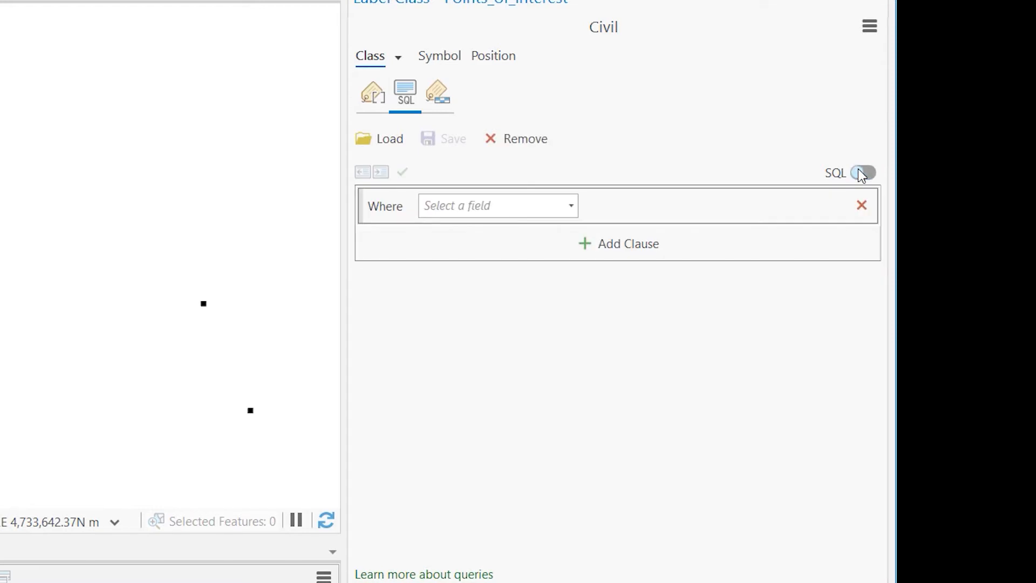
pyautogui.click(571, 206)
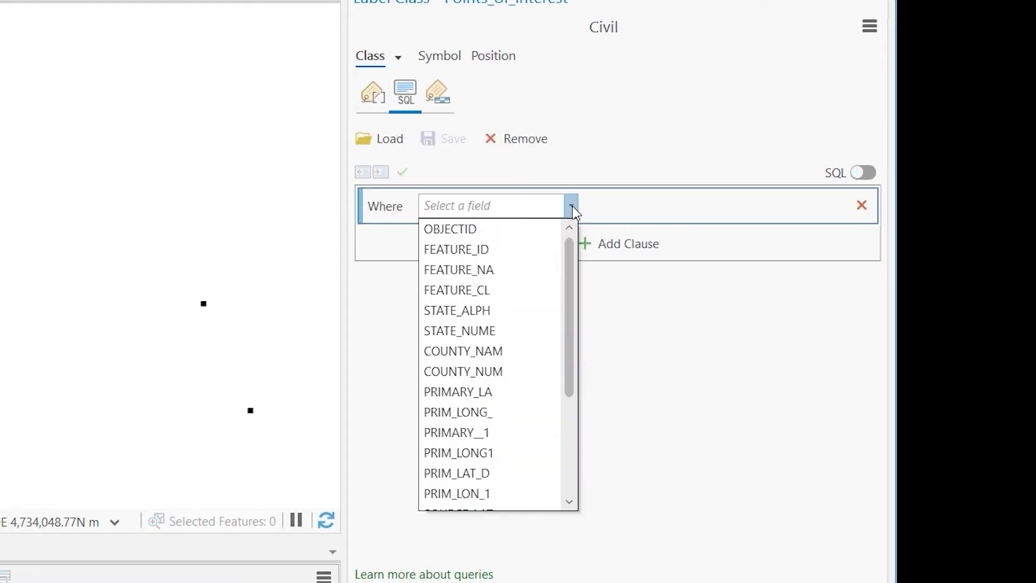
pyautogui.click(535, 290)
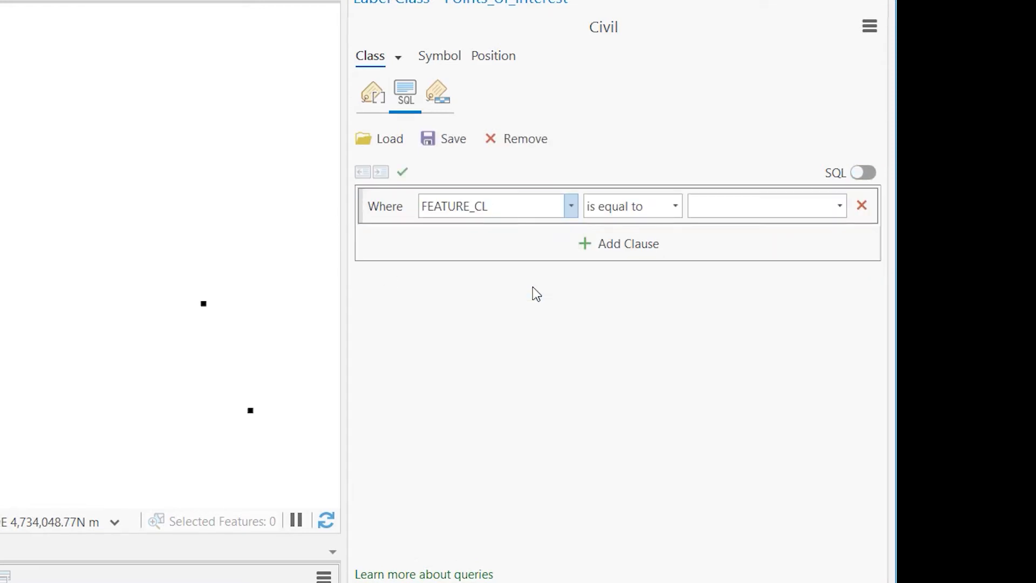
pyautogui.click(840, 206)
pyautogui.click(777, 324)
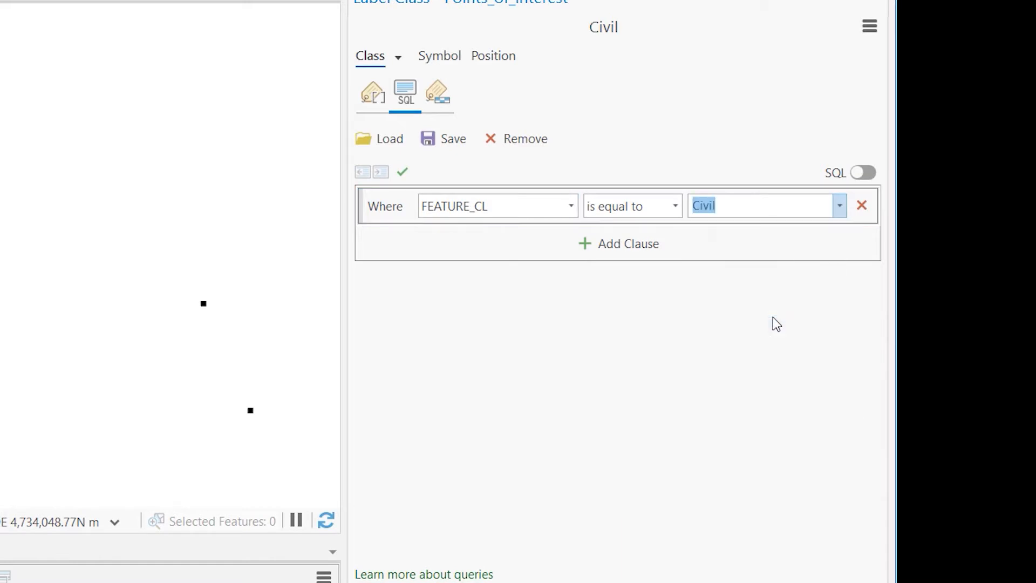
pyautogui.click(371, 96)
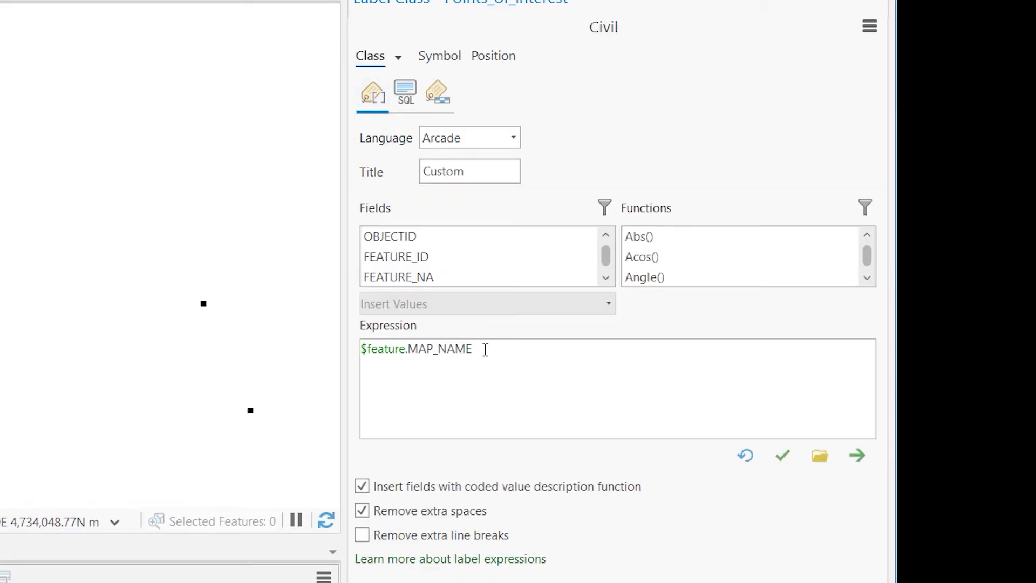
# Replace the Civil label class expression with the FEATURE_NA field in Arcade and verify the expression
pyautogui.moveTo(486, 350); pyautogui.dragTo(355, 363)
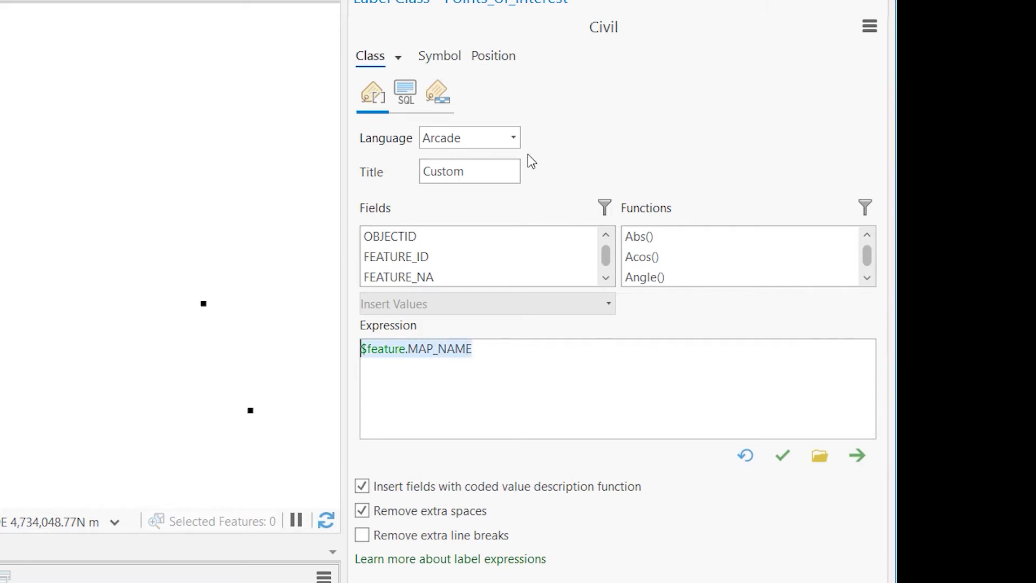
pyautogui.click(514, 138)
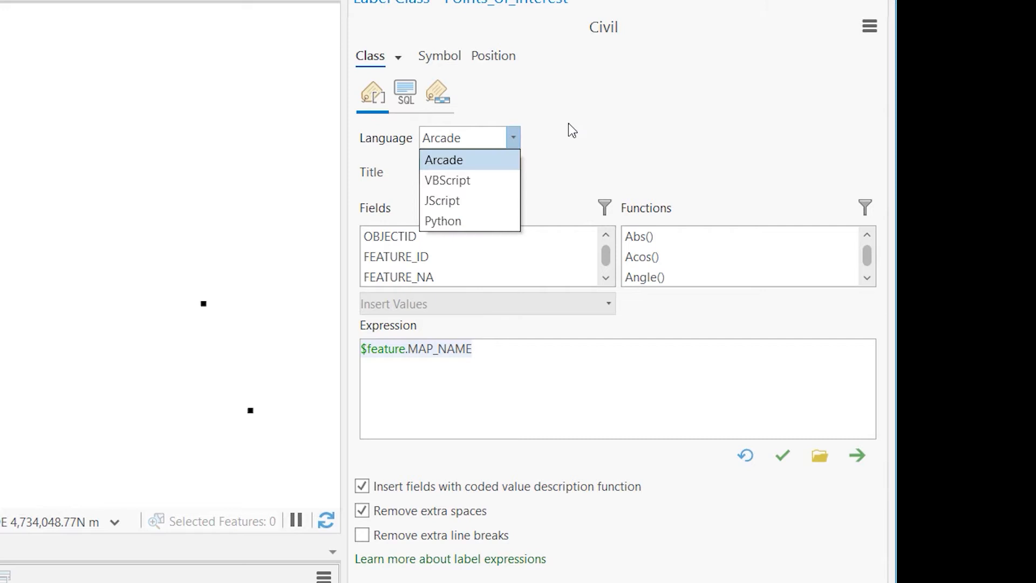
pyautogui.click(558, 136)
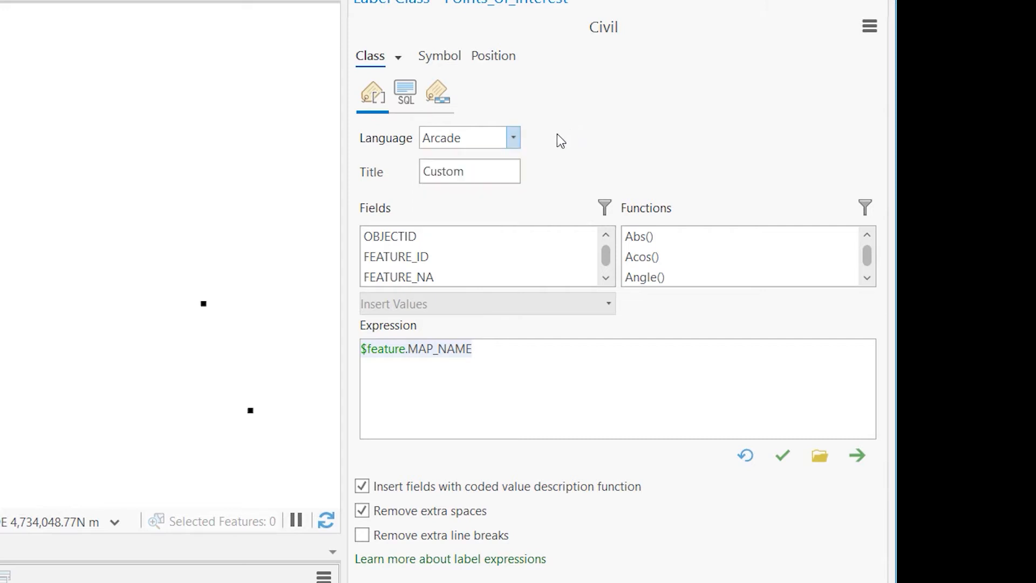
pyautogui.click(506, 378)
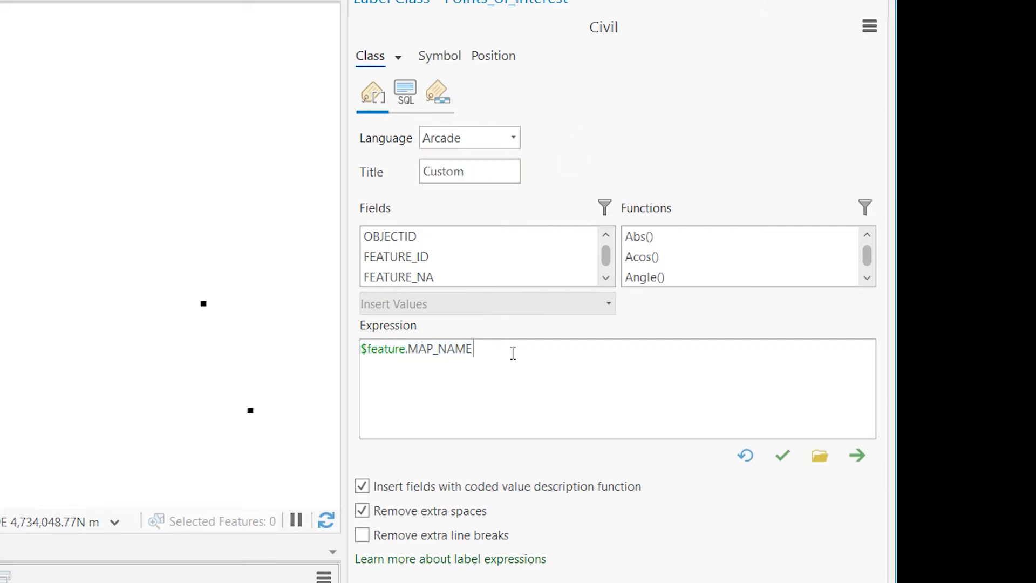
pyautogui.moveTo(513, 353); pyautogui.dragTo(347, 352)
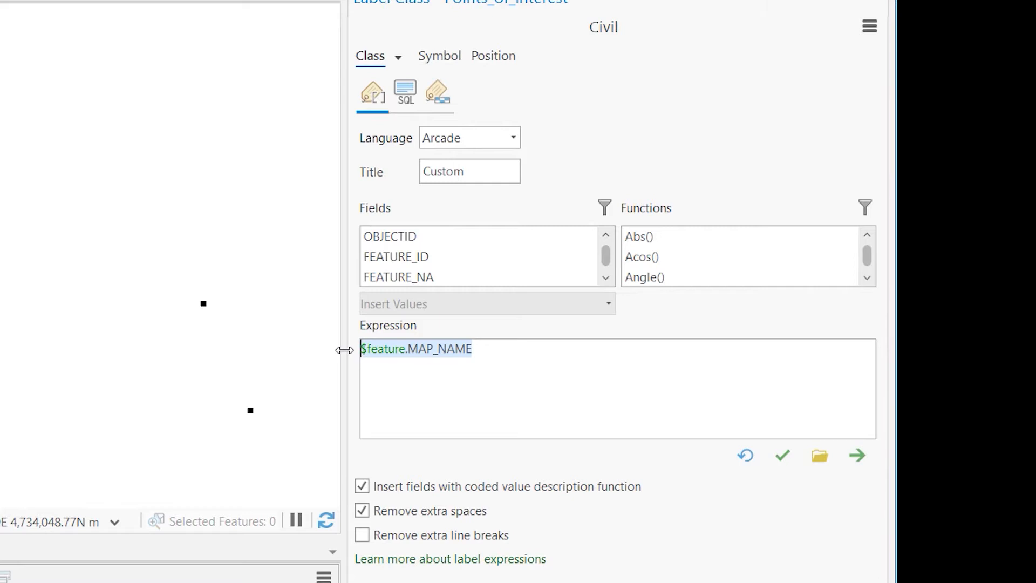
pyautogui.press('Delete')
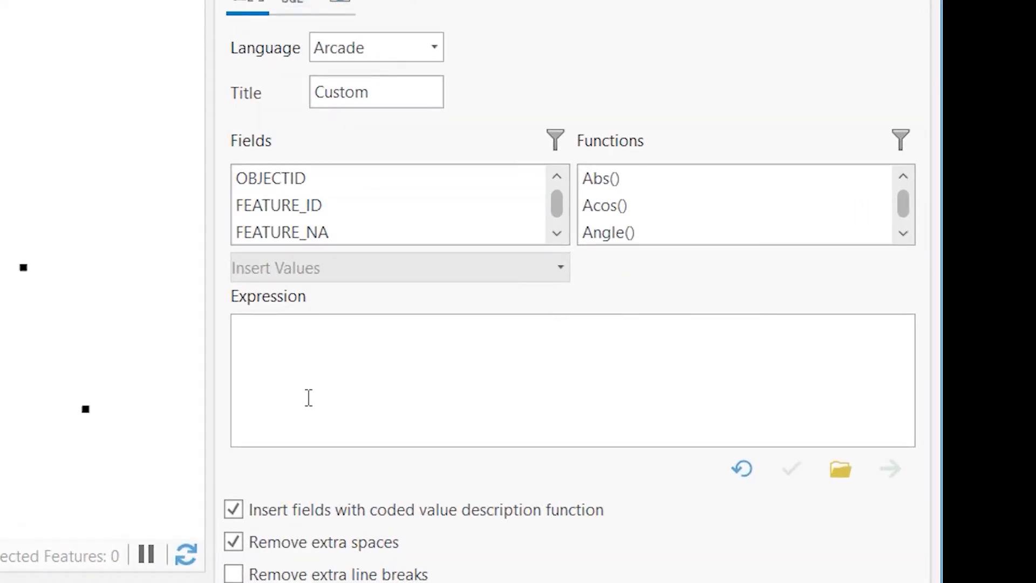
pyautogui.doubleClick(329, 231)
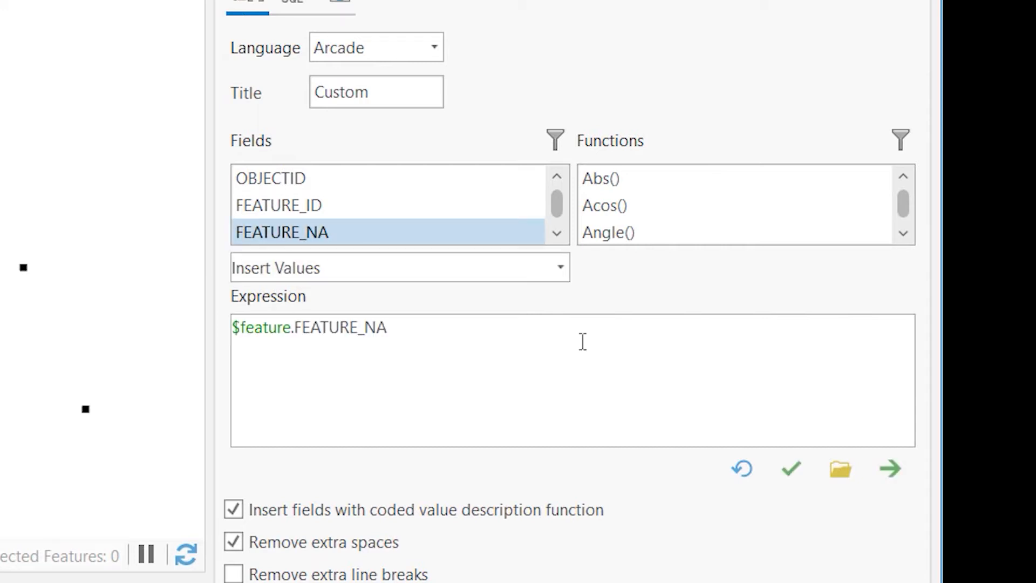
pyautogui.click(780, 473)
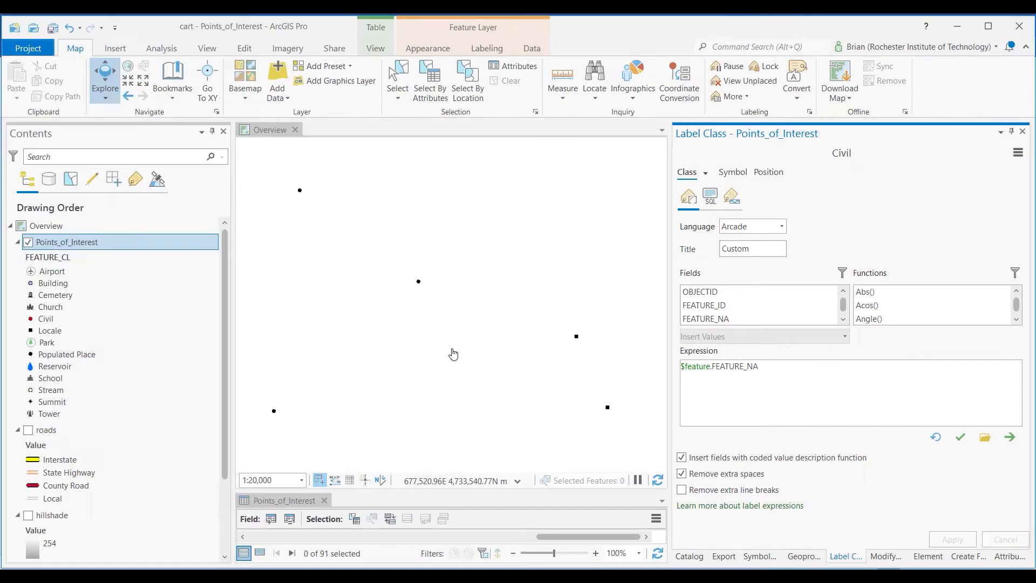
# Turn on labels for the Points_of_Interest layer and make the attribute table area below the map slightly taller
pyautogui.rightClick(118, 241)
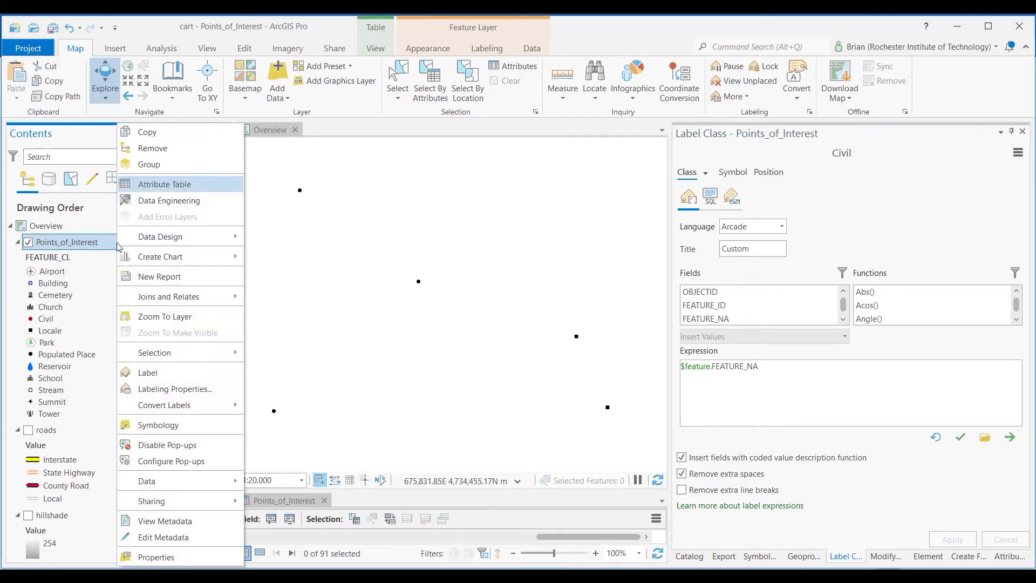
pyautogui.click(184, 376)
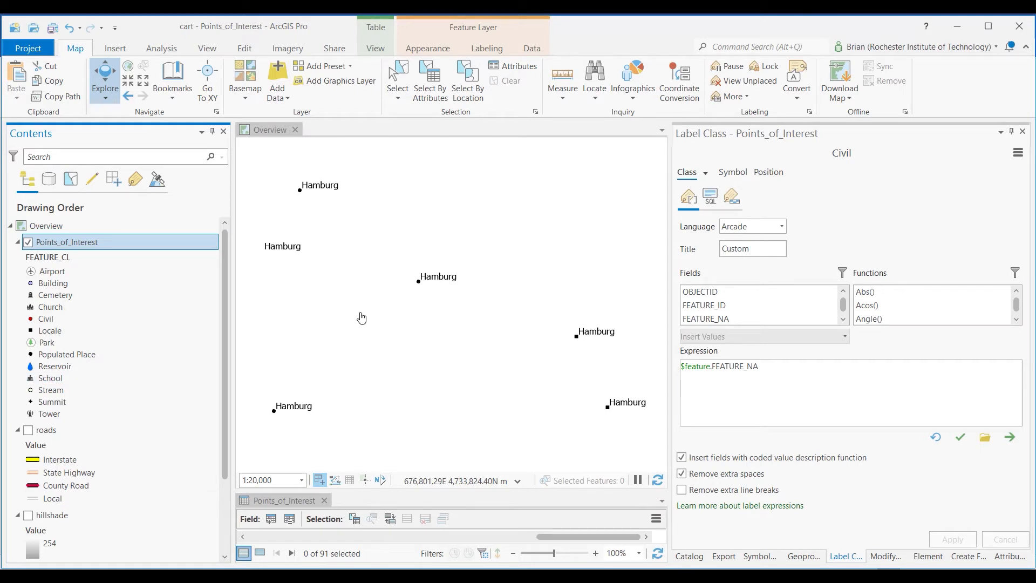
pyautogui.moveTo(637, 491); pyautogui.dragTo(637, 470)
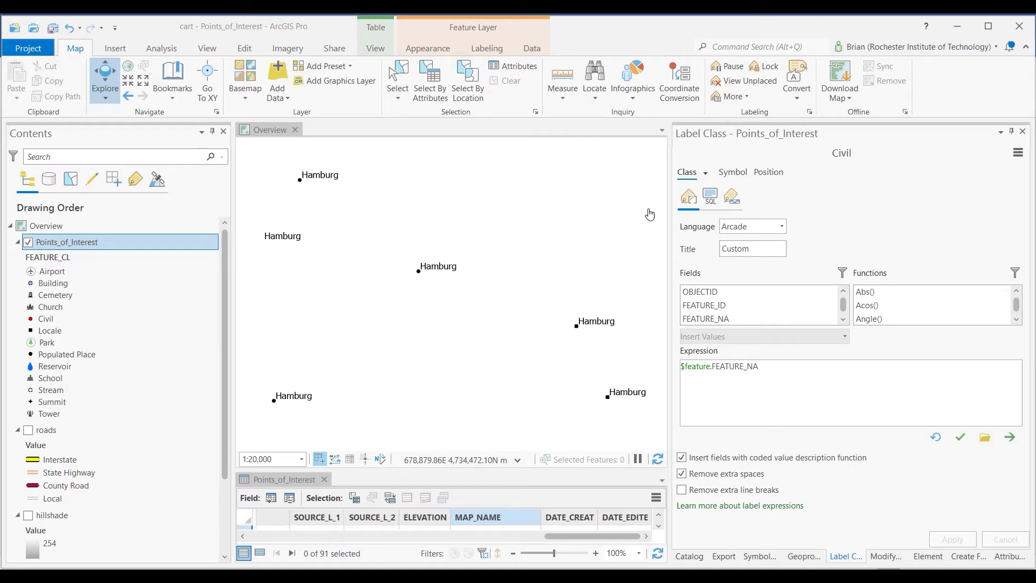
# Remove the default Class 1 label class from Points_of_Interest, keeping only the Civil class
pyautogui.click(705, 173)
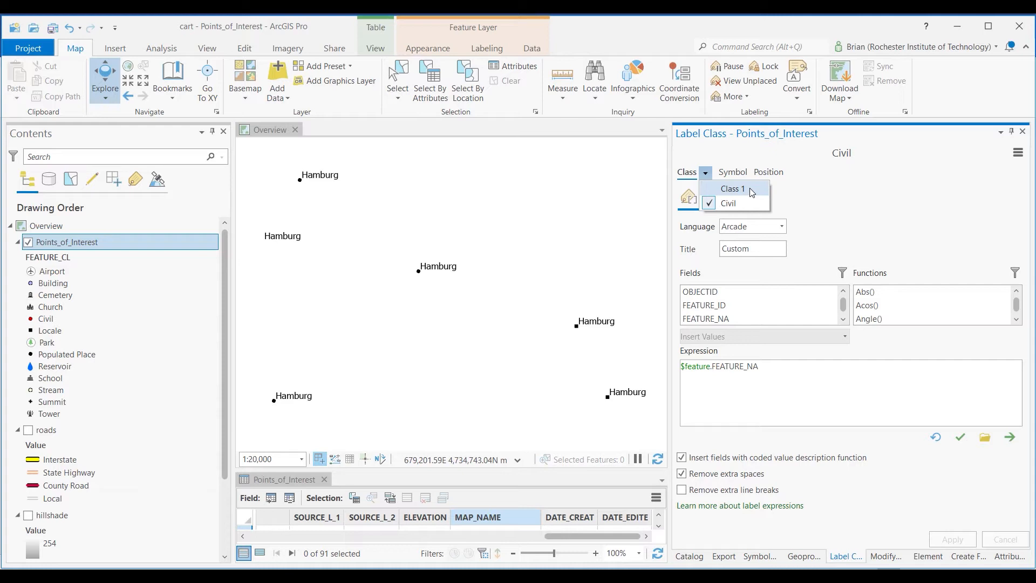
pyautogui.click(745, 192)
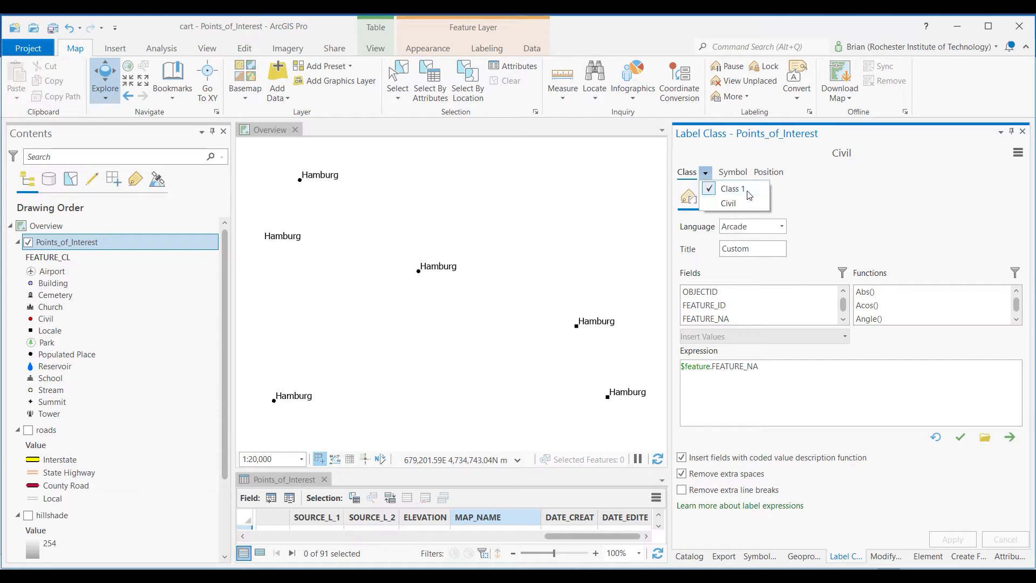
pyautogui.click(705, 173)
pyautogui.click(1019, 153)
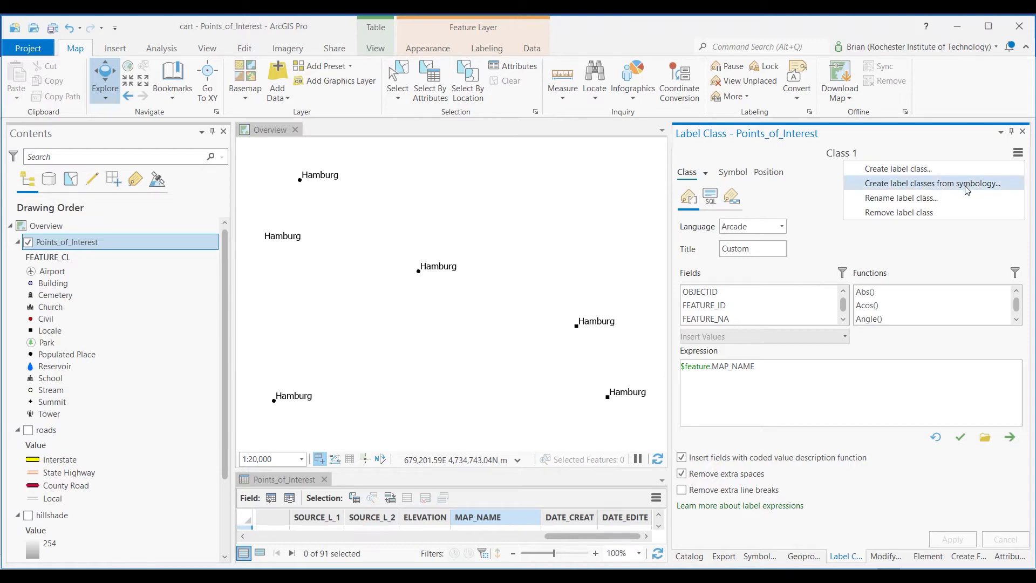
pyautogui.click(920, 213)
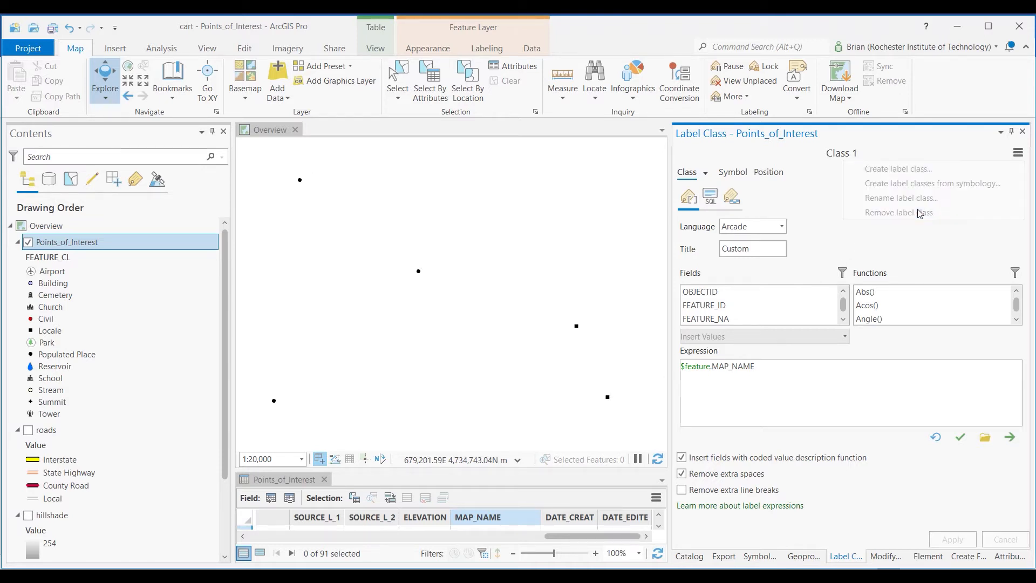
pyautogui.click(706, 173)
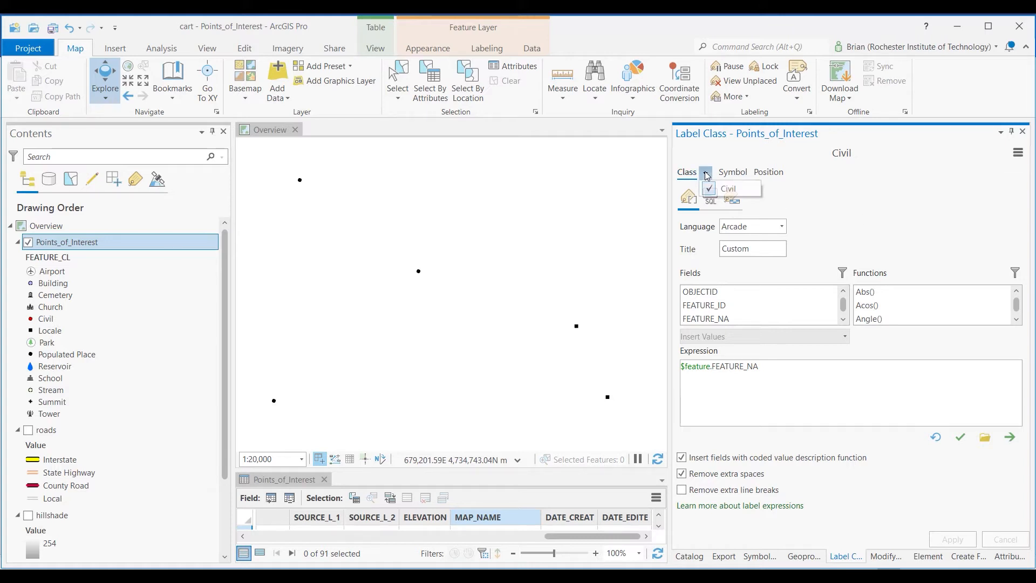
pyautogui.click(871, 208)
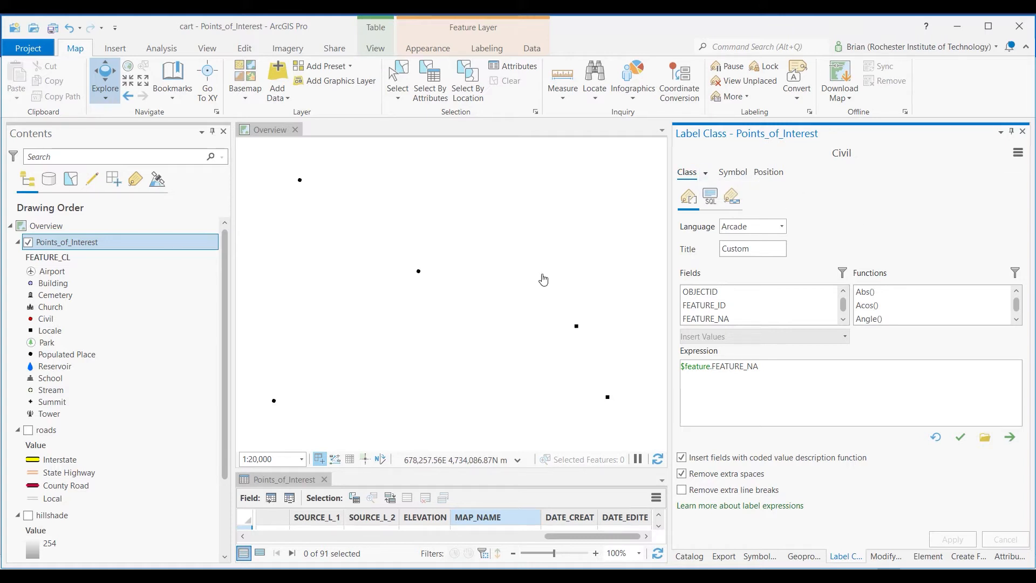
# Review the Civil class query and inspect the labels it produces on the Civil points in the map
pyautogui.click(711, 198)
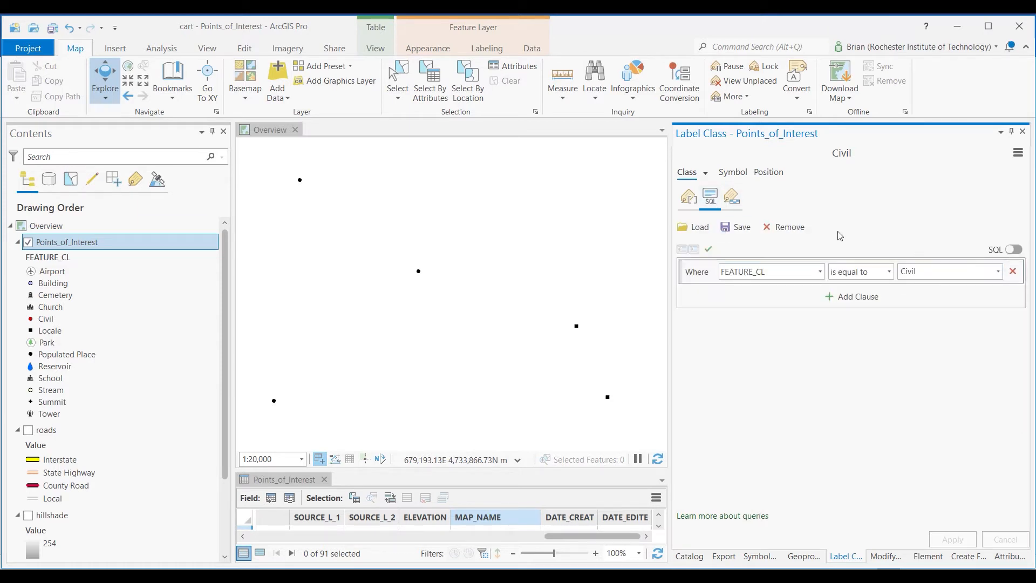
pyautogui.scroll(-2, 517, 279)
pyautogui.scroll(-2, 517, 278)
pyautogui.click(475, 281)
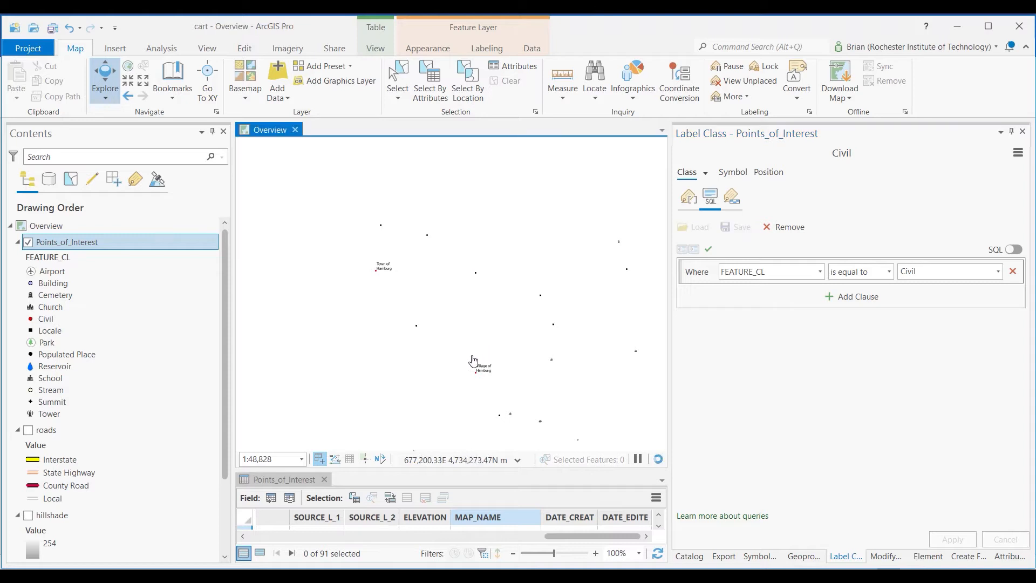
pyautogui.scroll(2, 483, 369)
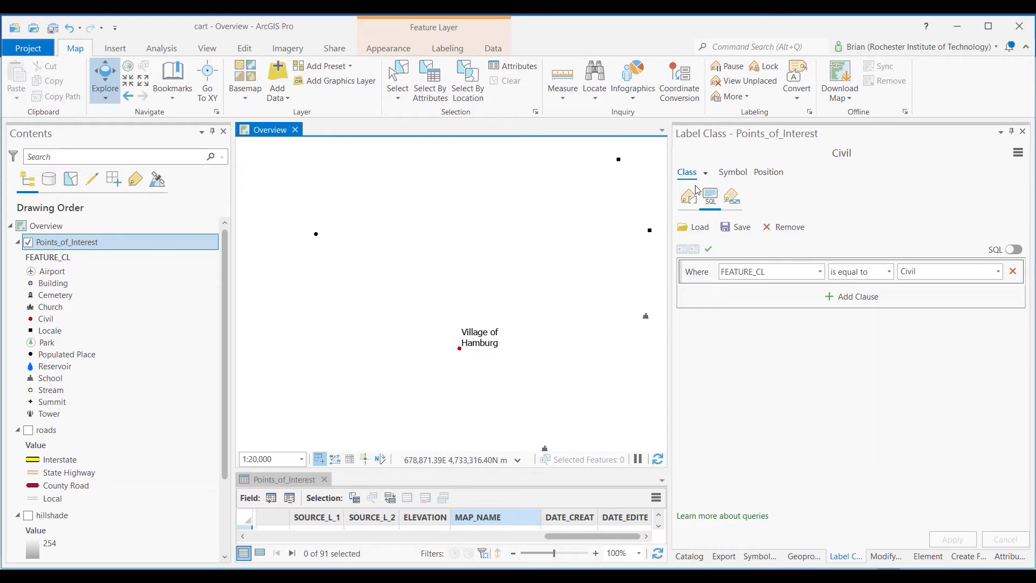
# Set the text size of the Civil label symbol to 14 pt
pyautogui.click(688, 203)
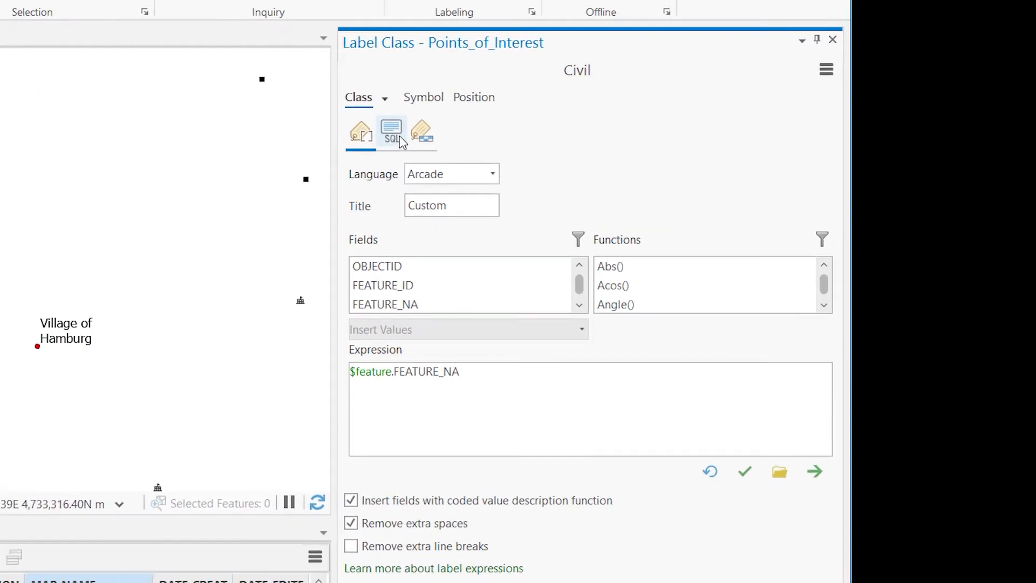
pyautogui.click(723, 174)
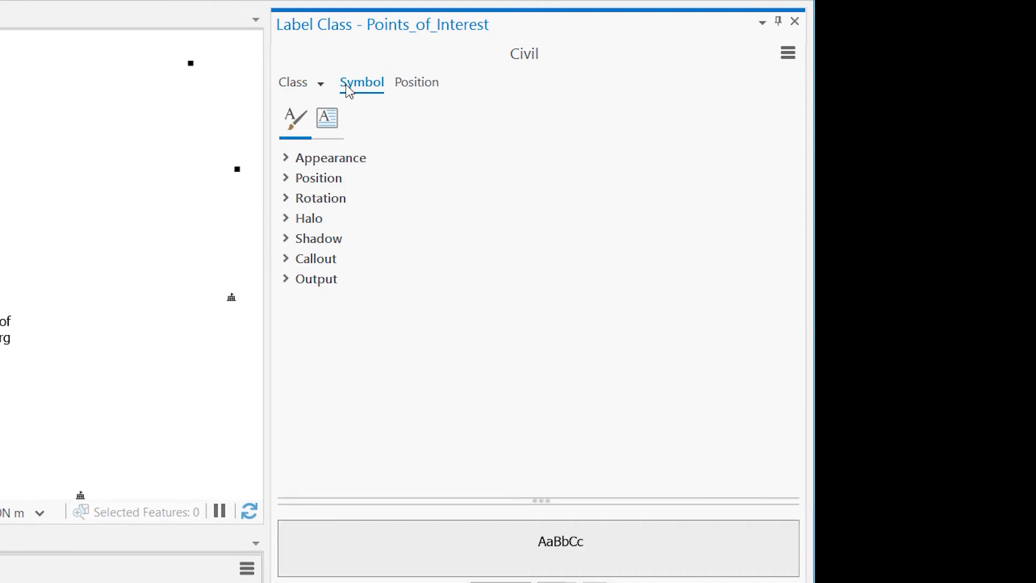
pyautogui.click(287, 160)
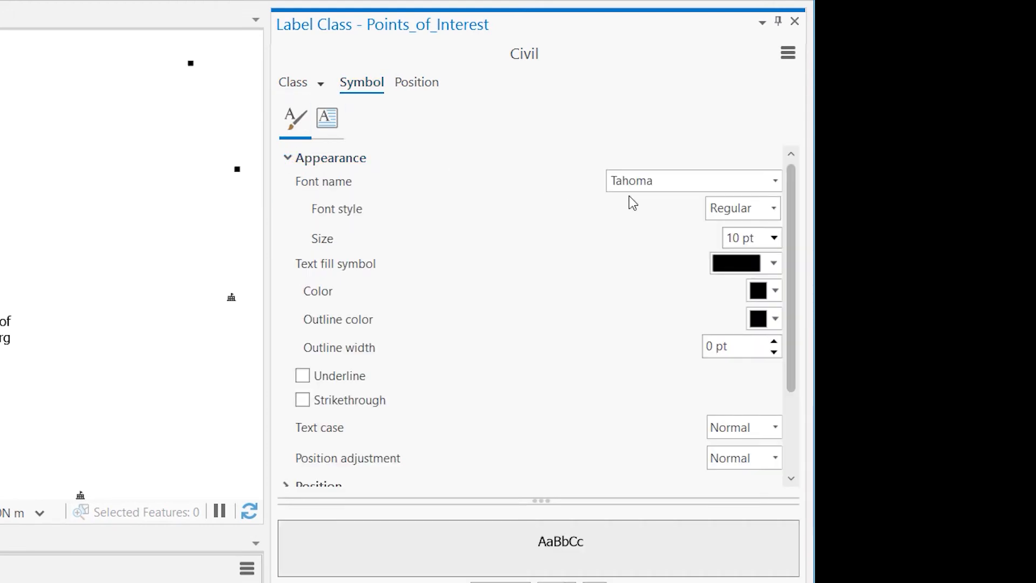
pyautogui.click(775, 239)
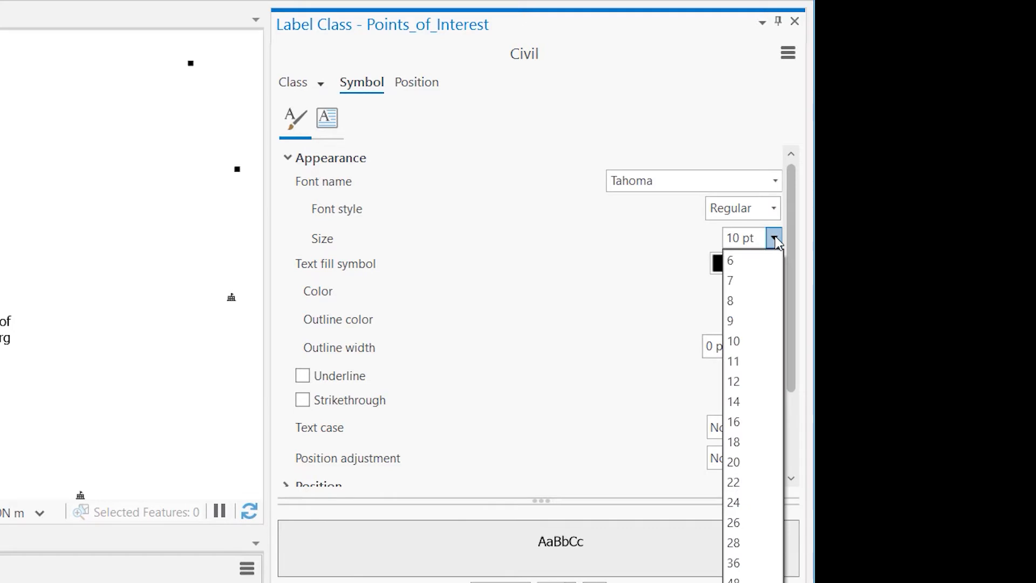
pyautogui.click(749, 402)
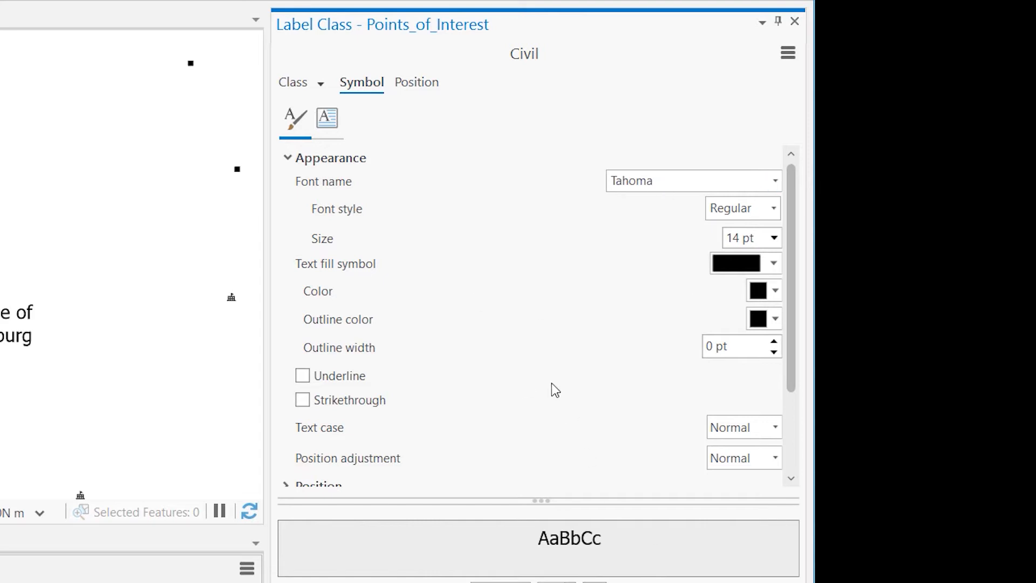
# Examine the Civil label class's text formatting options and its fitting strategy and conflict resolution settings
pyautogui.click(328, 118)
pyautogui.click(286, 157)
pyautogui.click(286, 157)
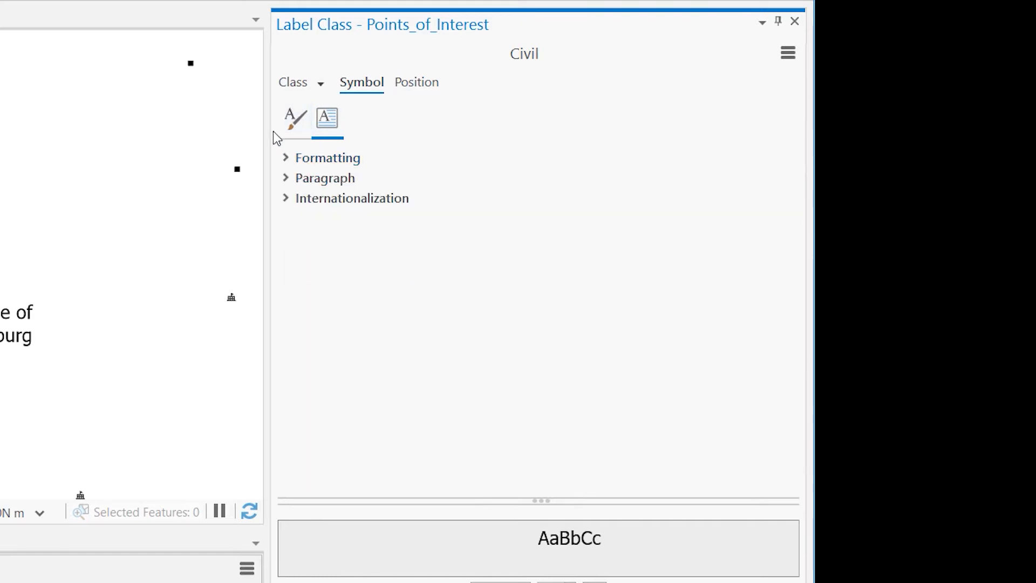
pyautogui.click(419, 82)
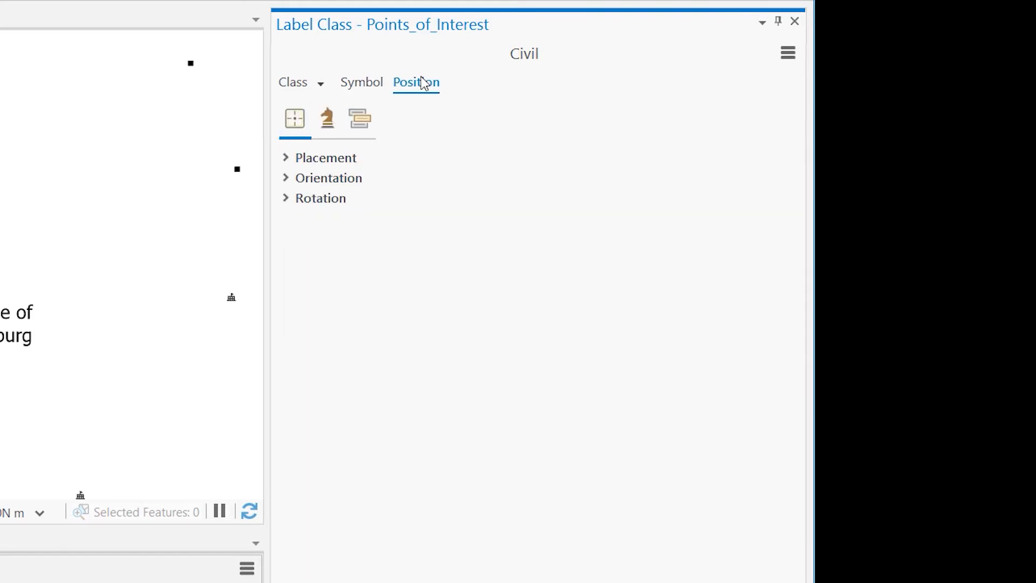
pyautogui.click(330, 121)
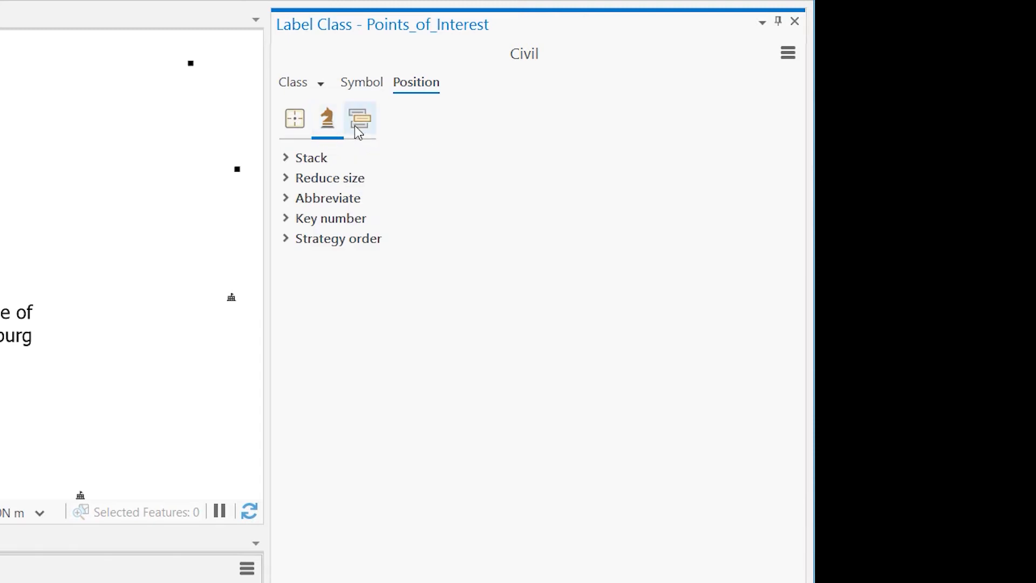
pyautogui.click(356, 129)
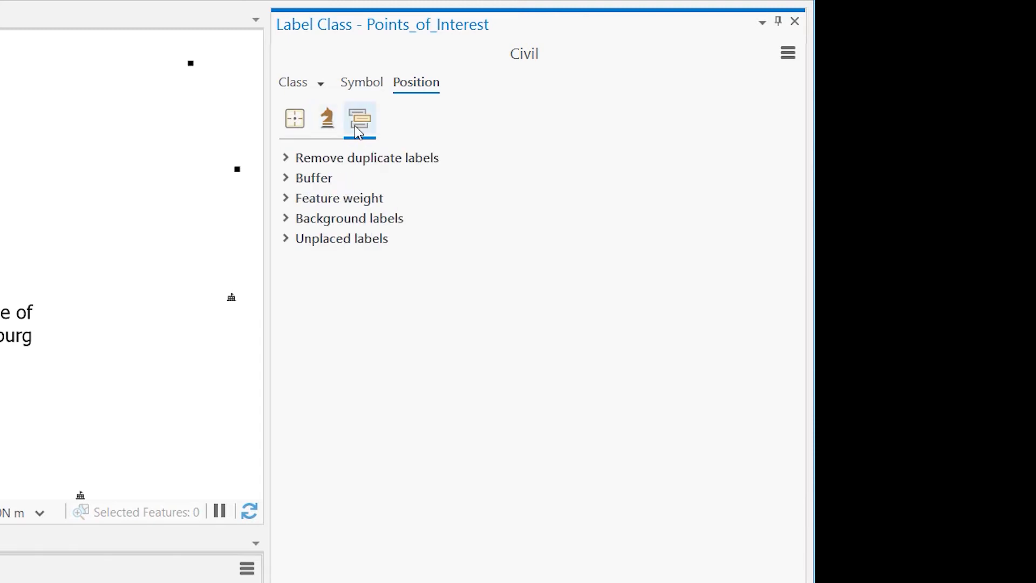
# Try the Top of point placement for the Civil labels and return to Best position
pyautogui.click(300, 119)
pyautogui.click(286, 164)
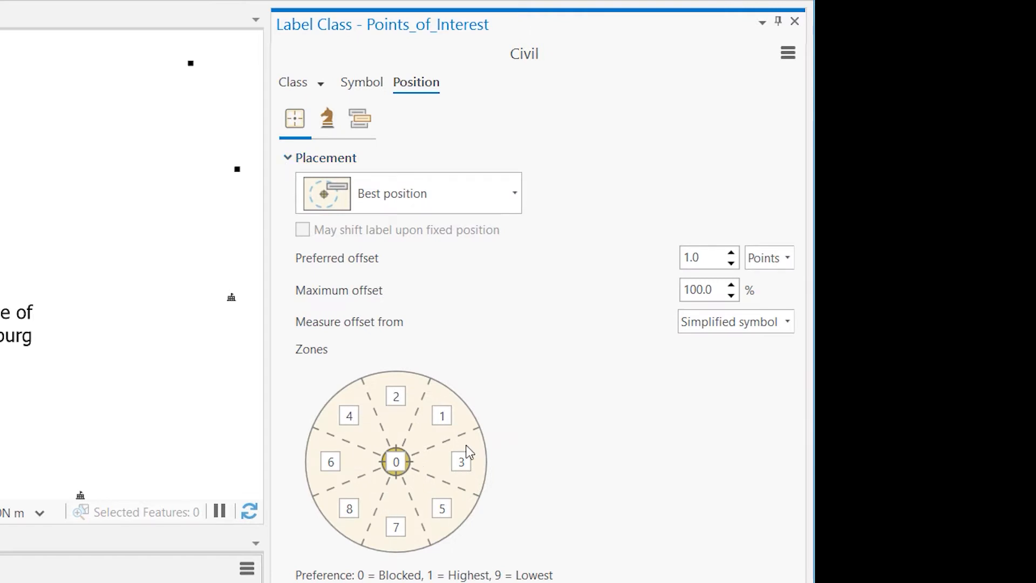
pyautogui.click(516, 195)
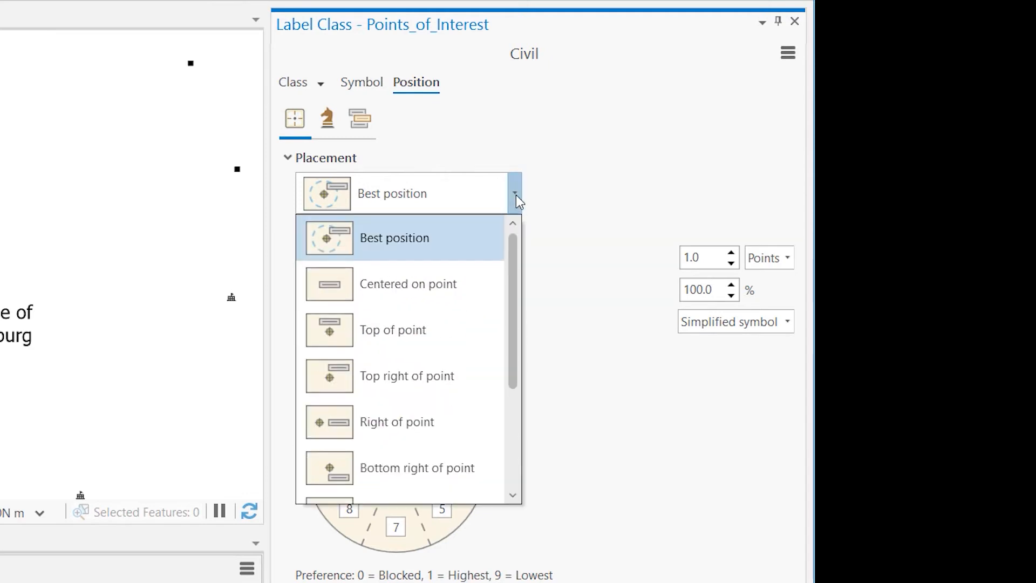
pyautogui.click(401, 328)
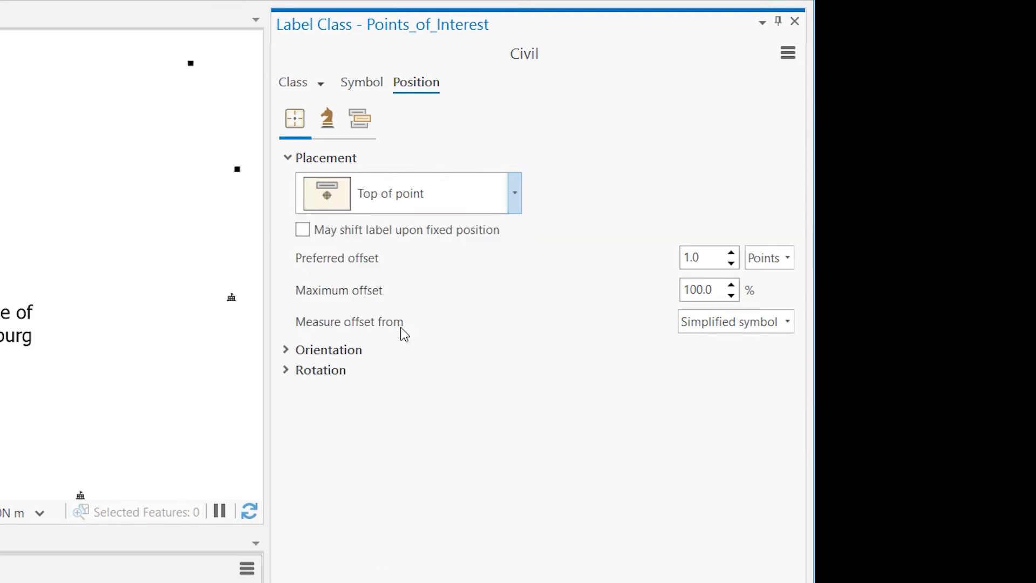
pyautogui.click(515, 193)
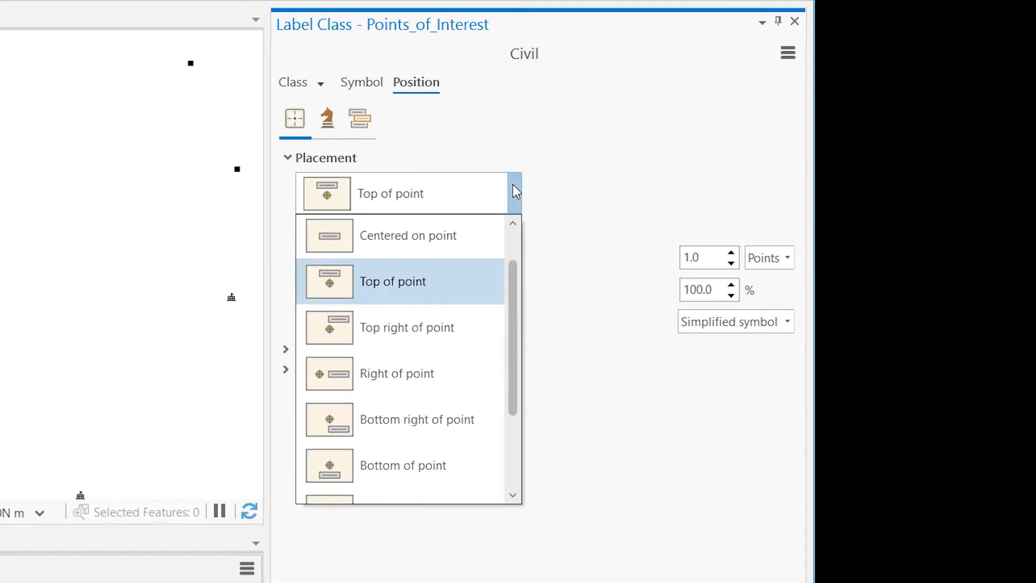
pyautogui.scroll(1, 513, 273)
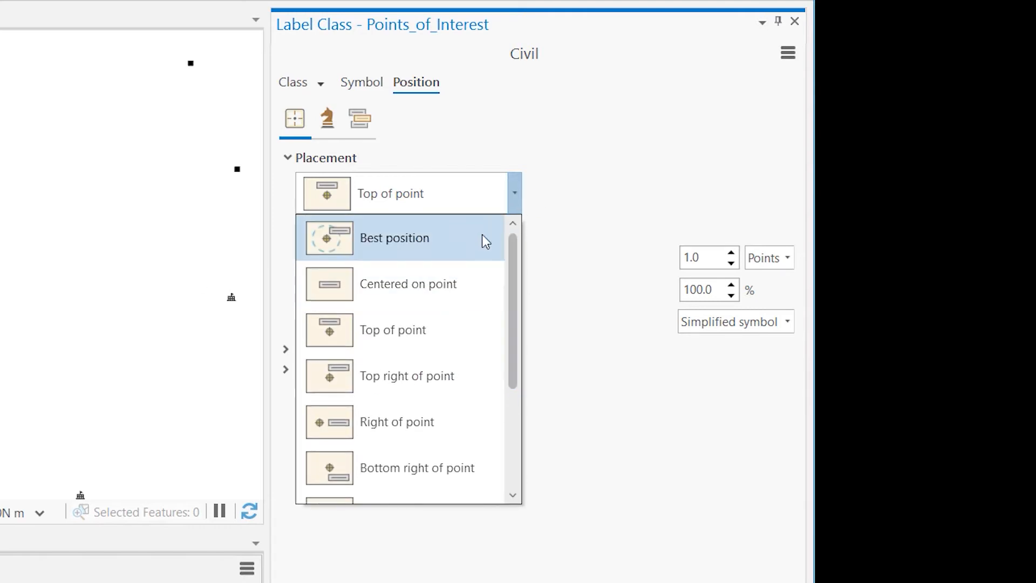
pyautogui.click(483, 238)
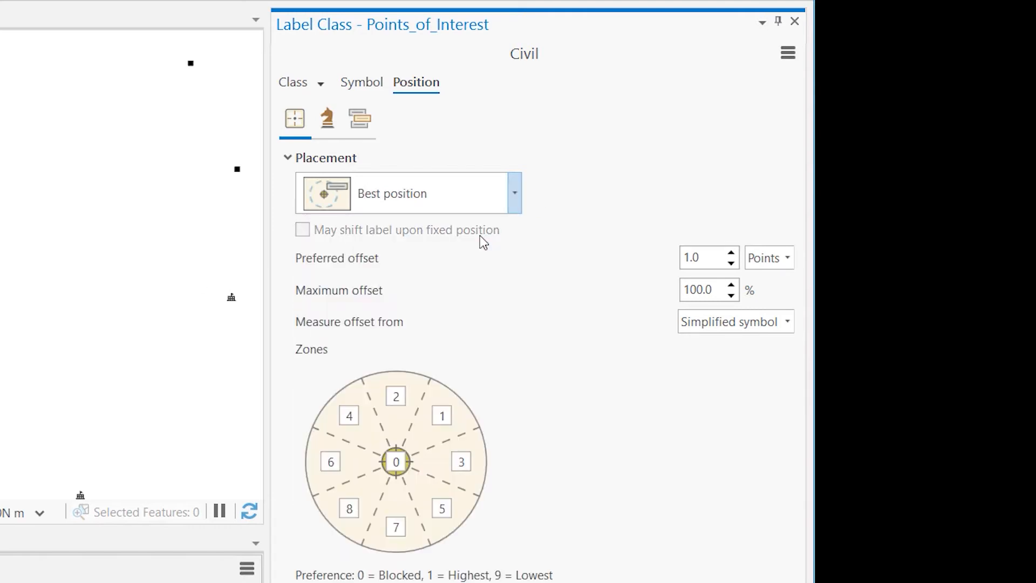
# Examine the Civil label class's conflict resolution options, including how duplicate labels are removed
pyautogui.click(366, 125)
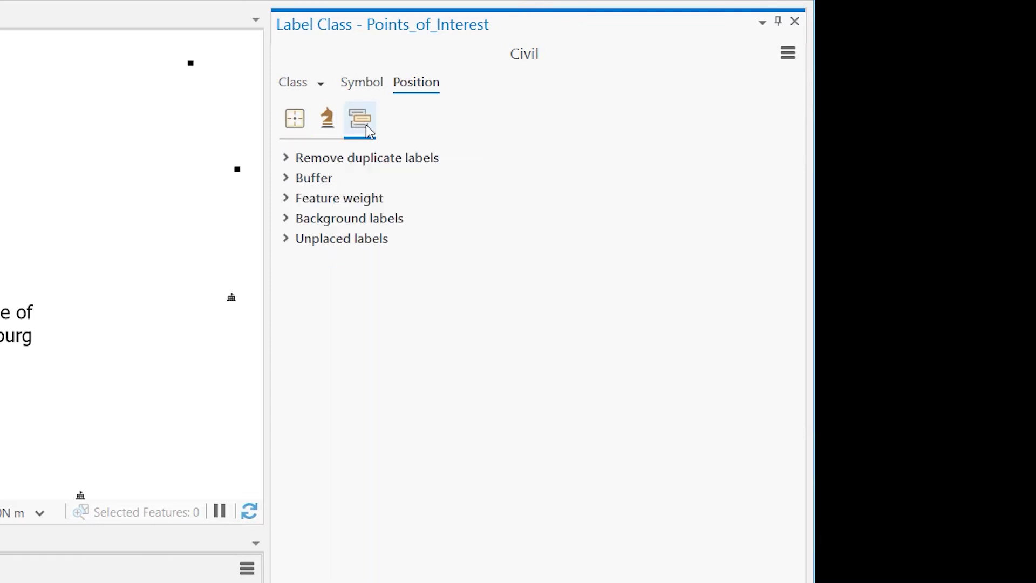
pyautogui.click(284, 158)
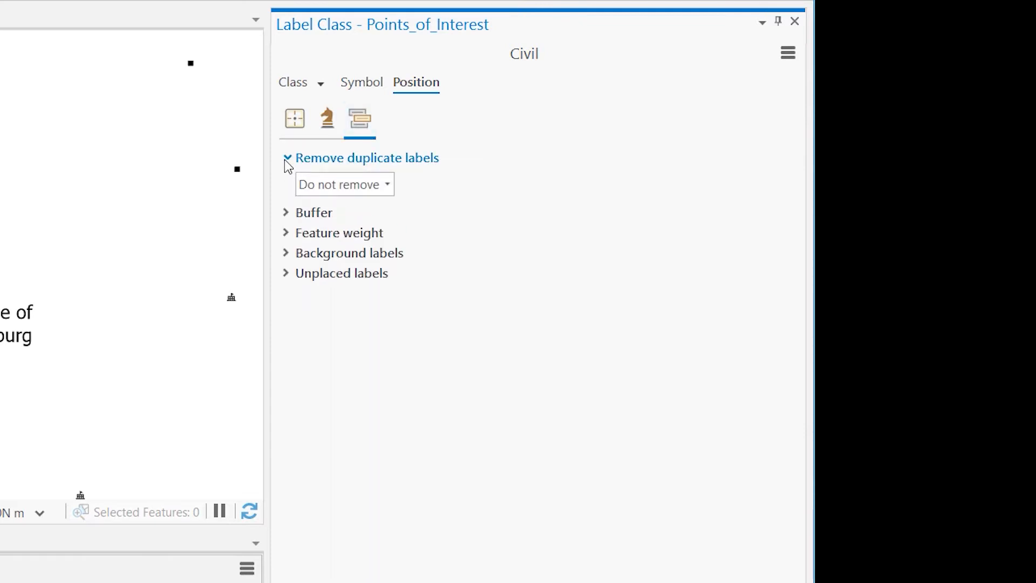
pyautogui.click(284, 159)
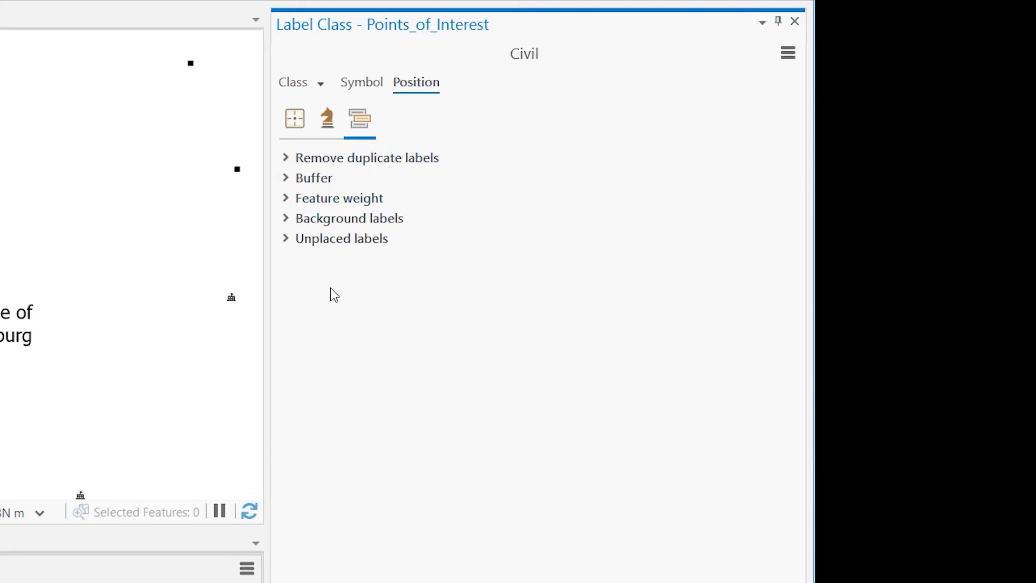
pyautogui.click(297, 87)
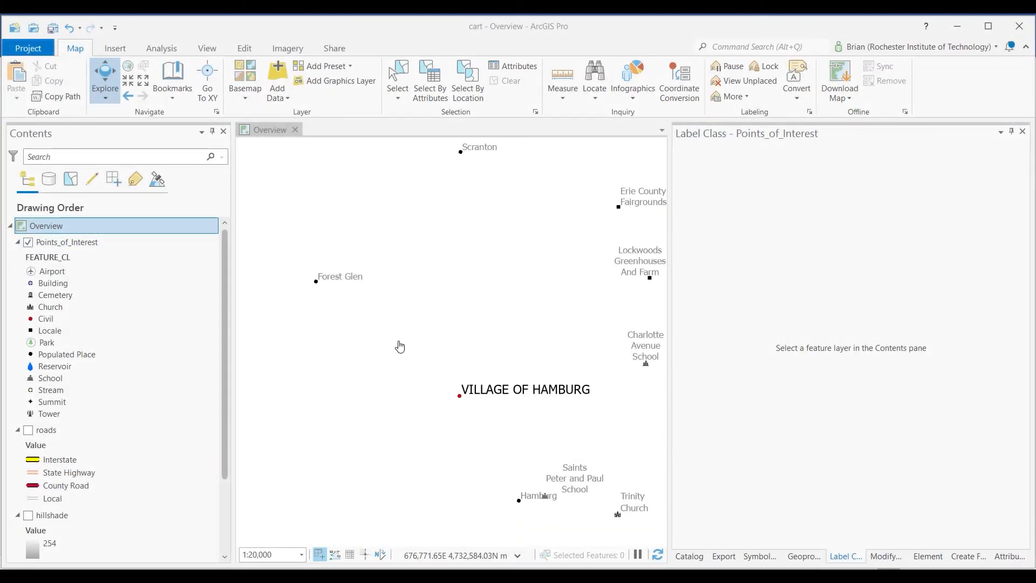
# Review the label classes of the Points_of_Interest layer and inspect their labels on the map at smaller scales
pyautogui.click(103, 244)
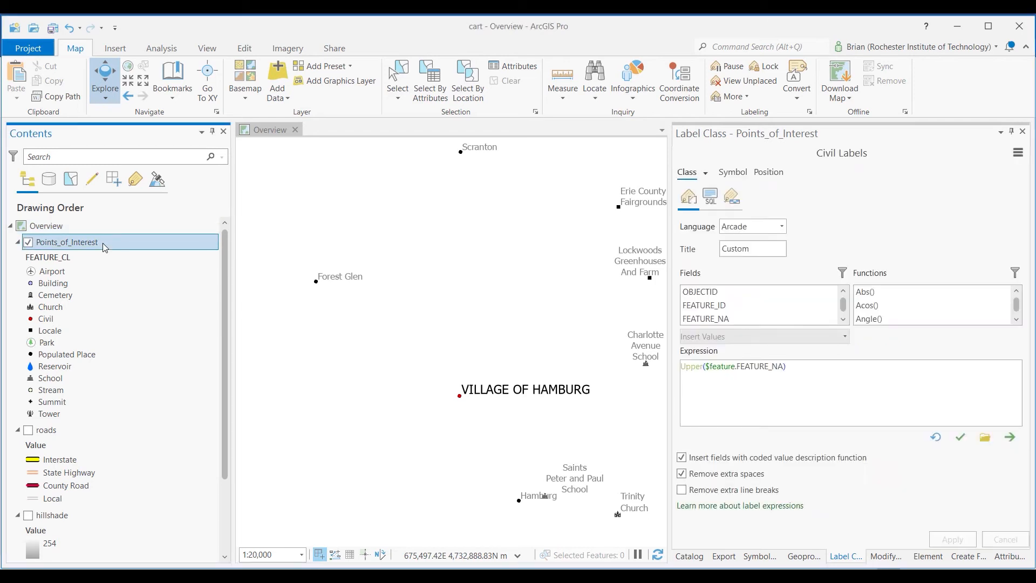
pyautogui.click(706, 173)
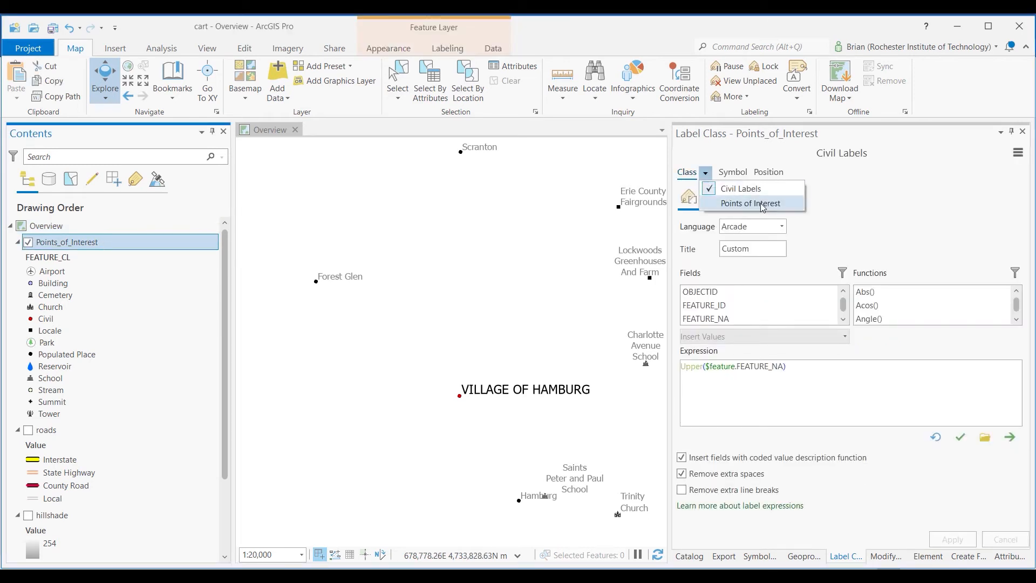
pyautogui.click(427, 309)
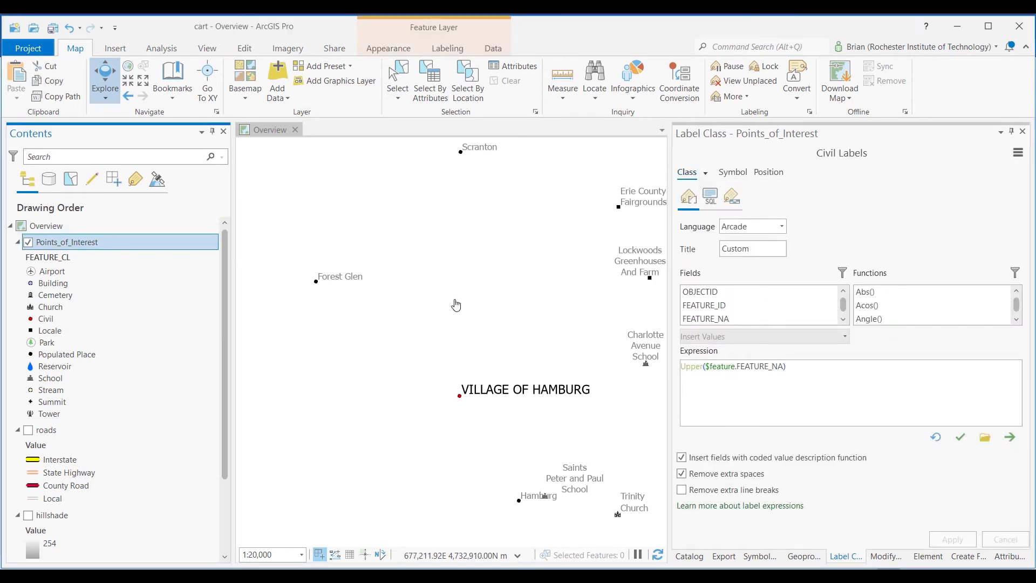
pyautogui.scroll(-2, 457, 306)
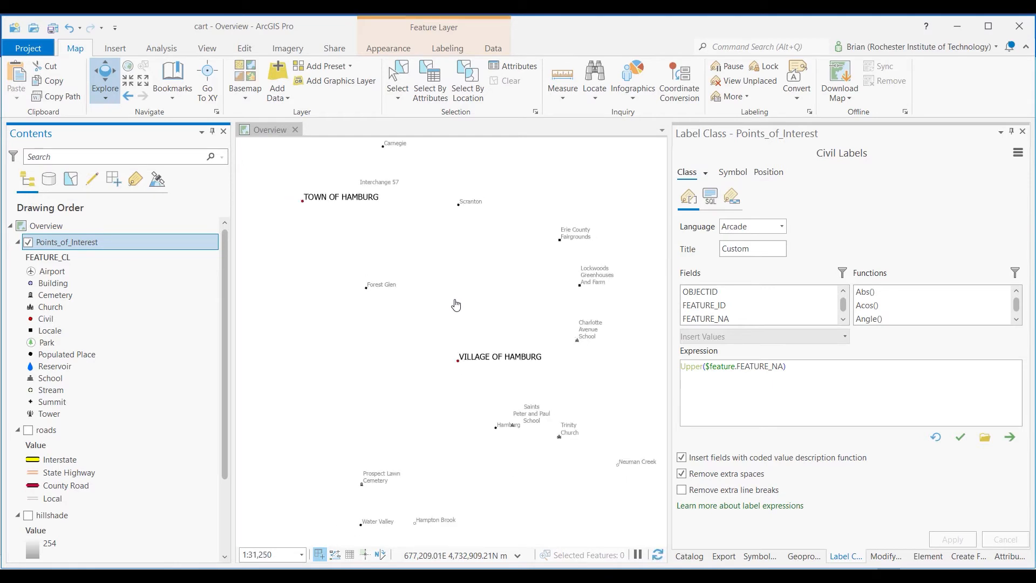
pyautogui.scroll(-2, 468, 328)
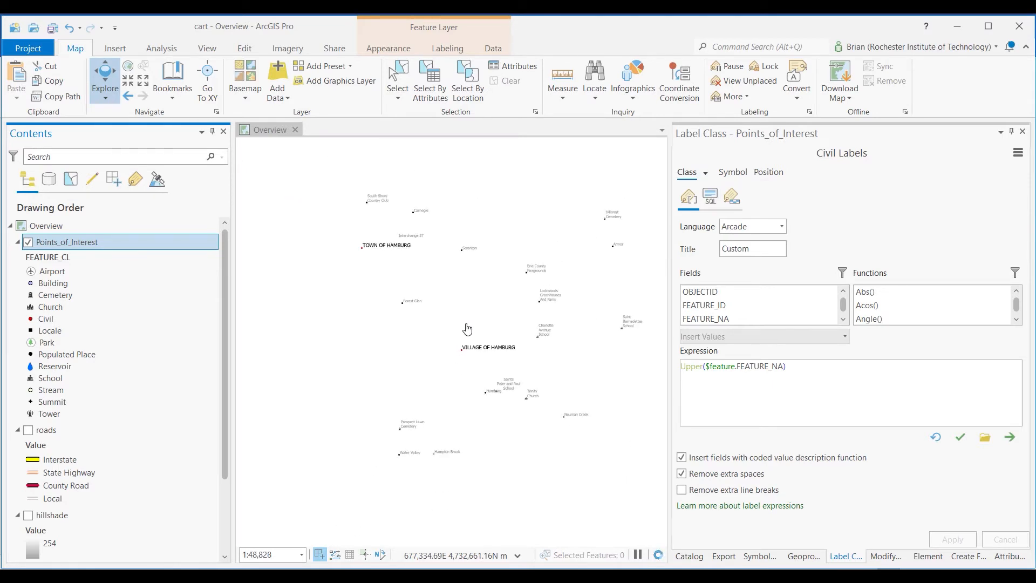
pyautogui.scroll(2, 507, 317)
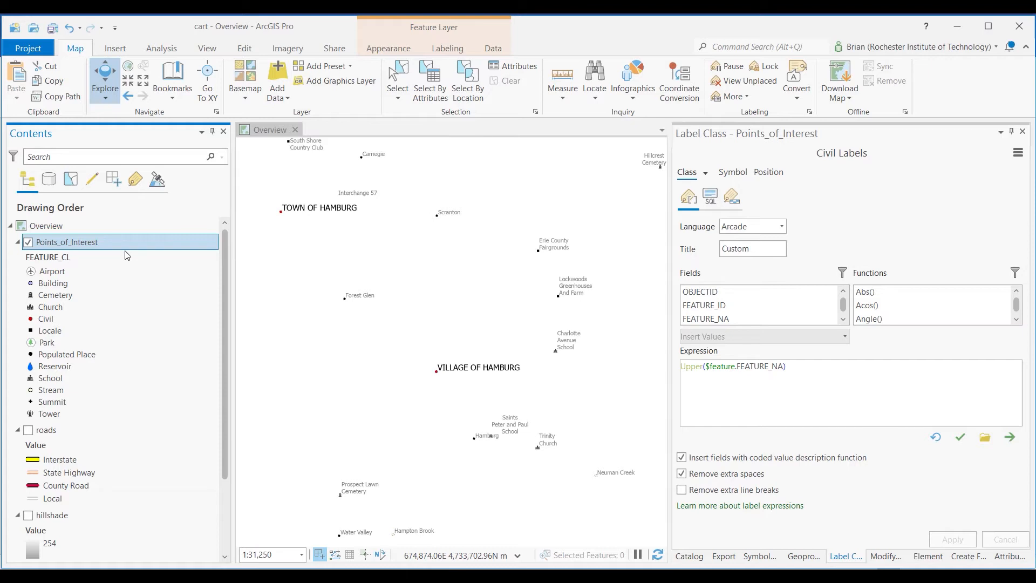
# Bring up the feature layer labeling options for Points_of_Interest
pyautogui.rightClick(105, 244)
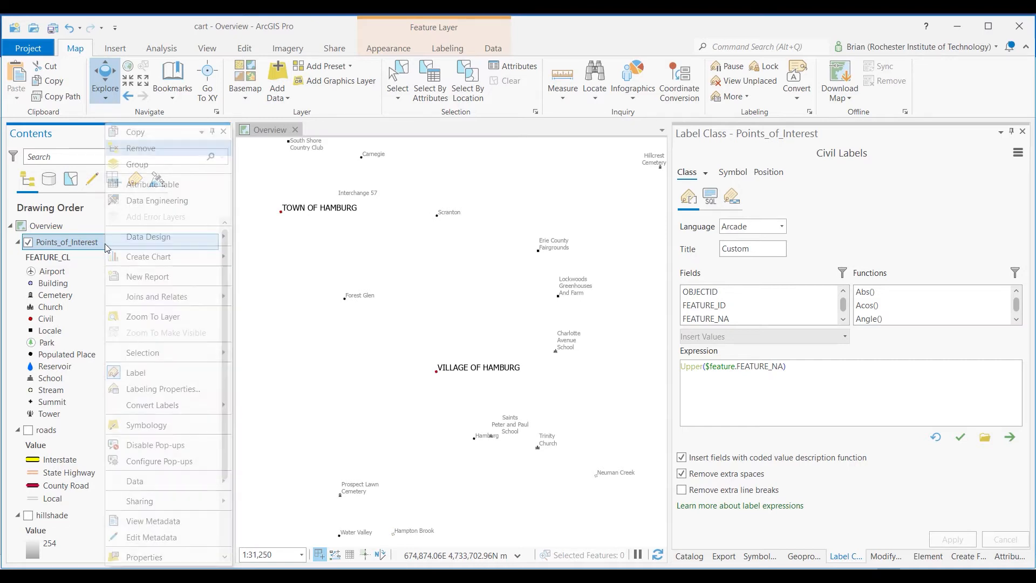
pyautogui.click(444, 30)
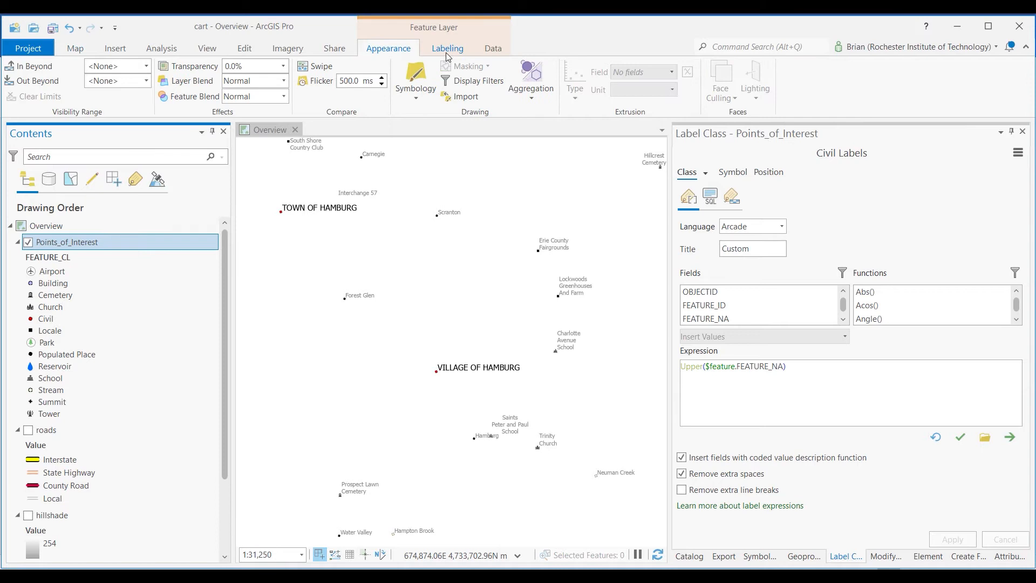
pyautogui.click(449, 50)
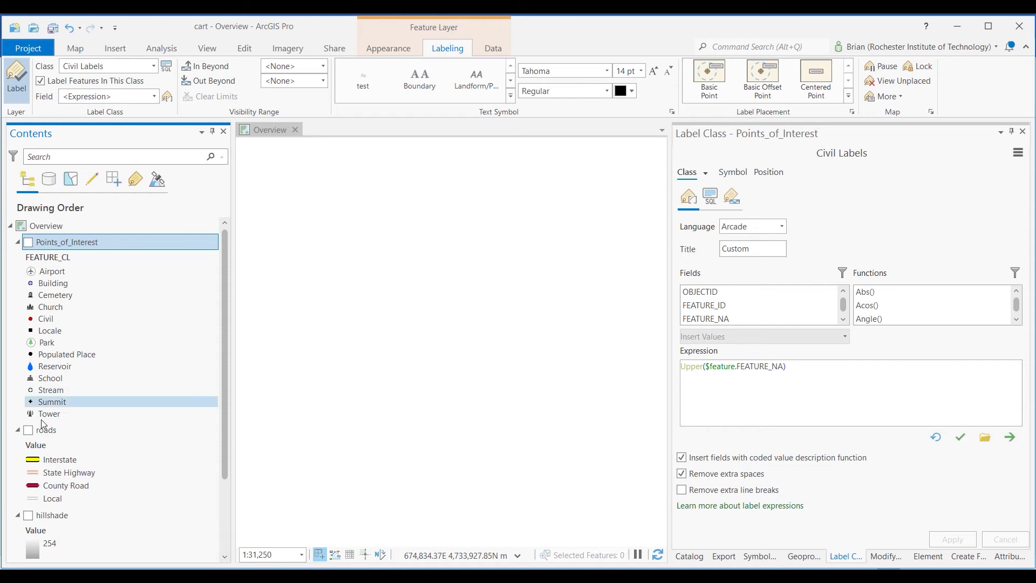
# Make the roads layer visible and check which label classes it has
pyautogui.click(31, 435)
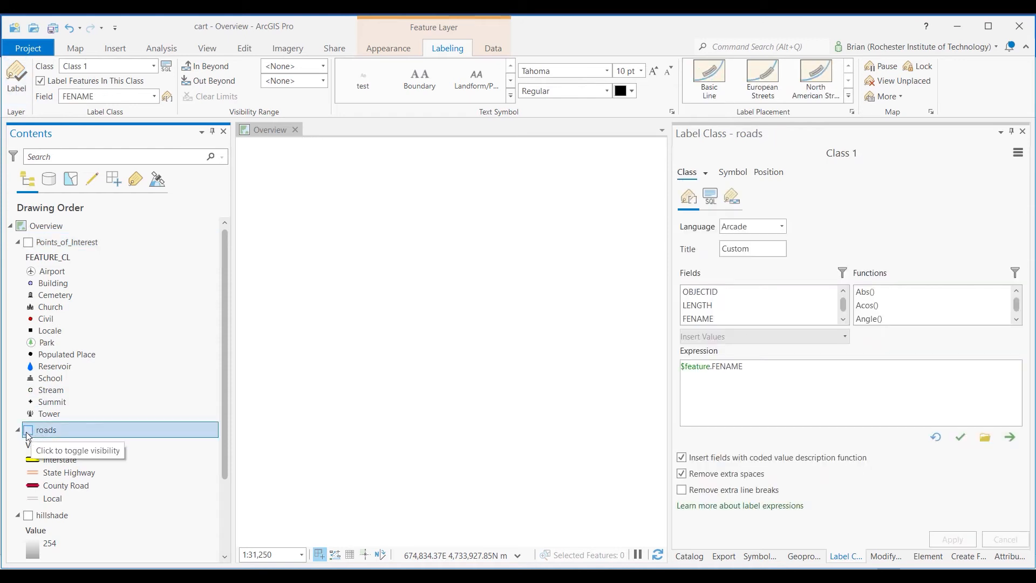
pyautogui.click(29, 432)
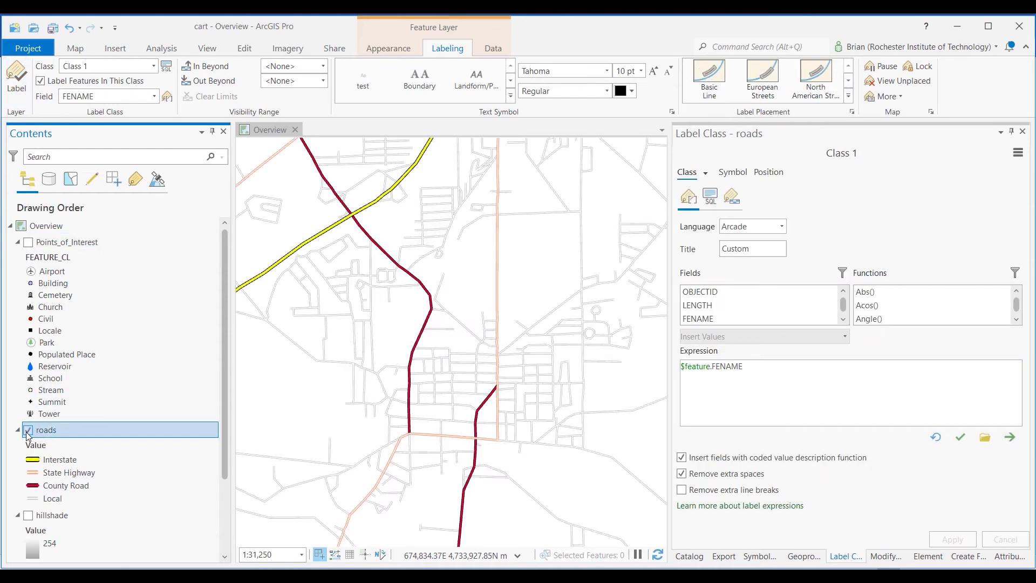
pyautogui.click(704, 172)
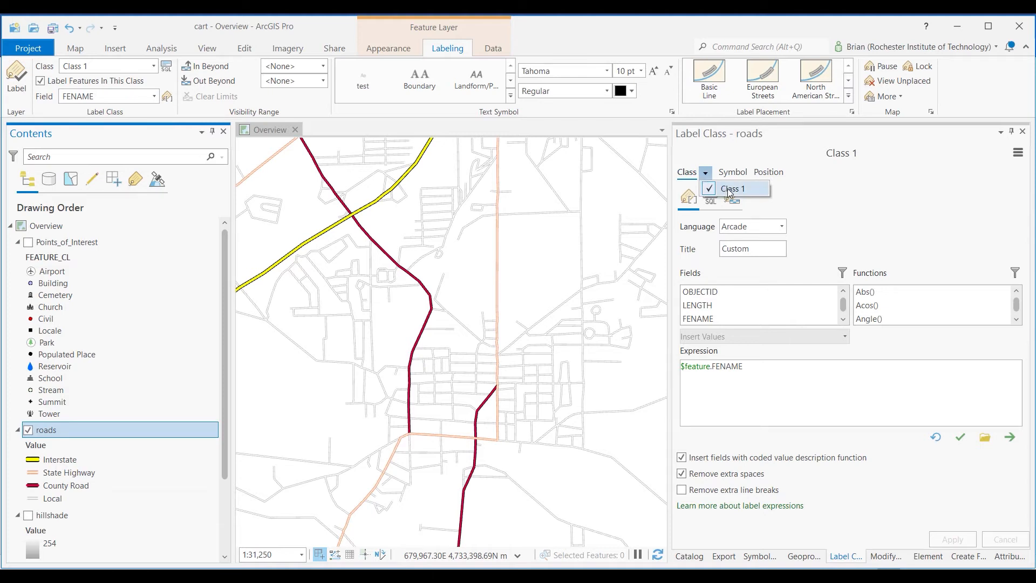
pyautogui.click(851, 193)
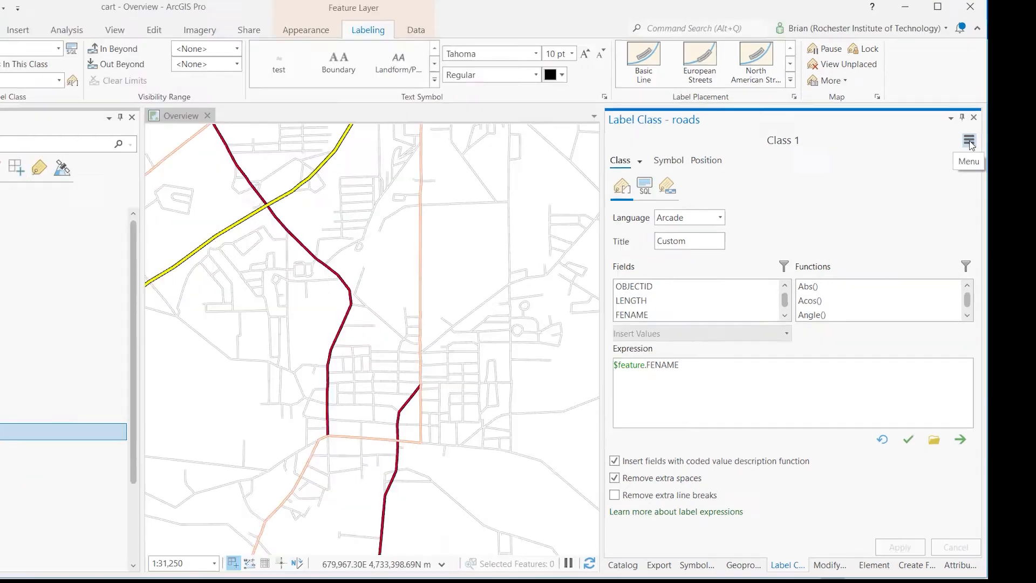
# Rename the roads layer's Class 1 label class as Interstate
pyautogui.click(1018, 154)
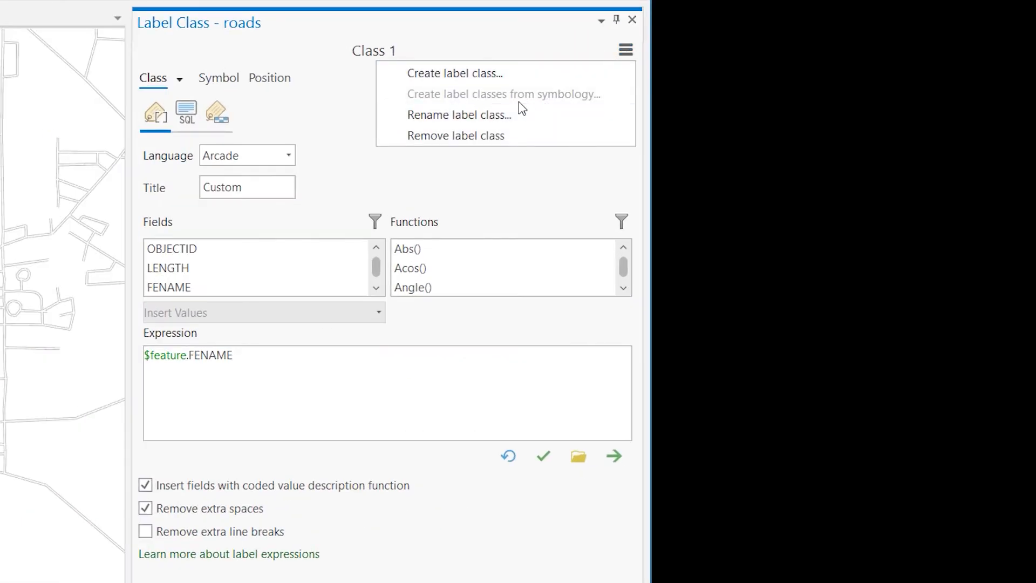
pyautogui.click(458, 115)
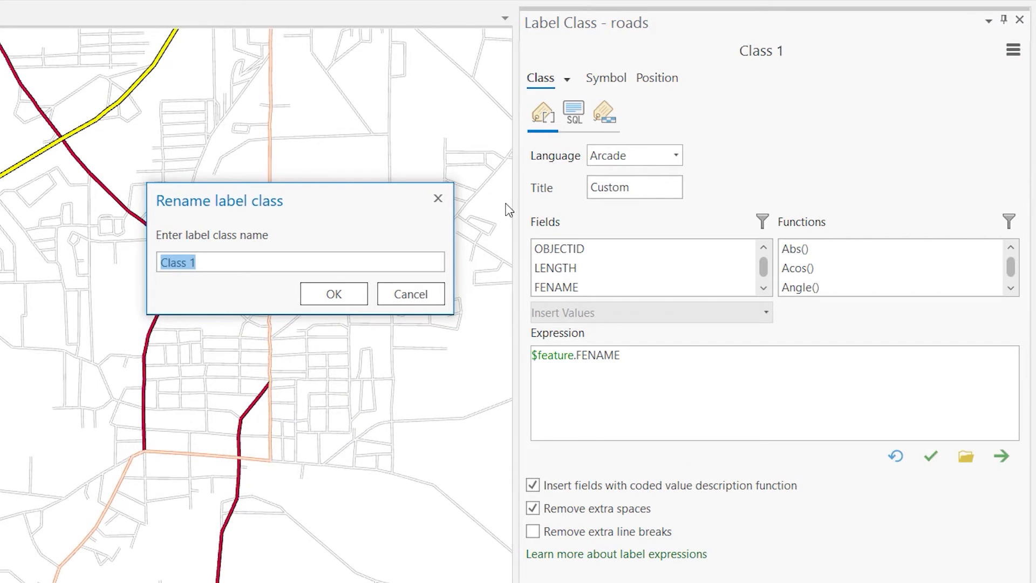
pyautogui.write('Imy')
pyautogui.write('tate')
pyautogui.click(331, 294)
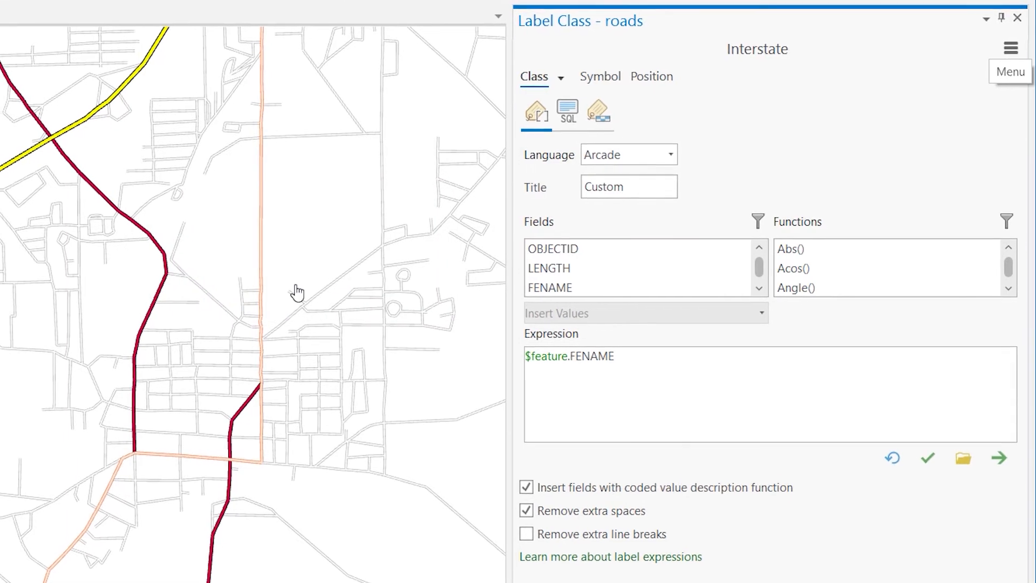
# Create and apply a query for the Interstate label class where CFCC is equal to A15
pyautogui.moveTo(112, 200); pyautogui.dragTo(193, 278)
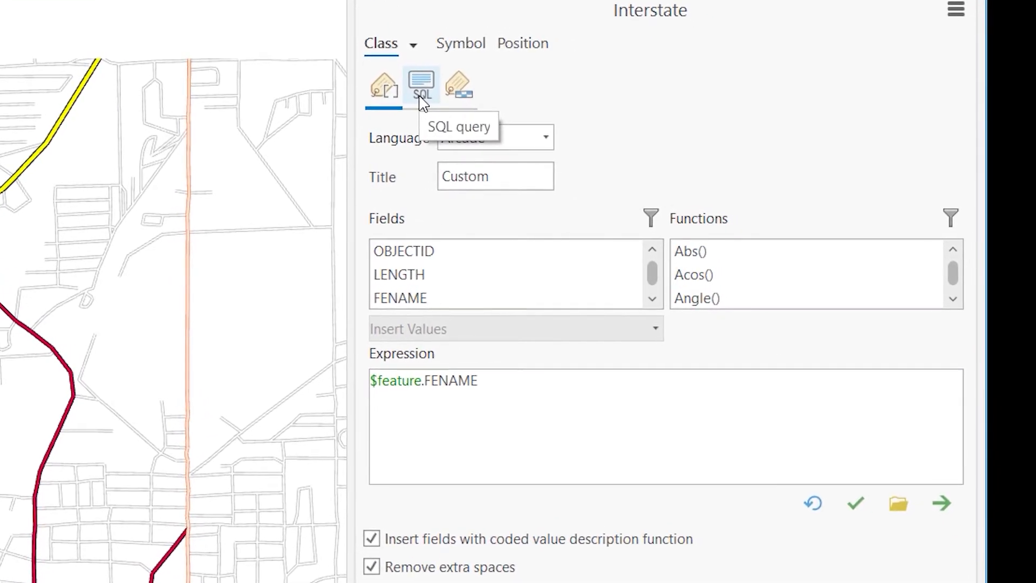
pyautogui.click(449, 100)
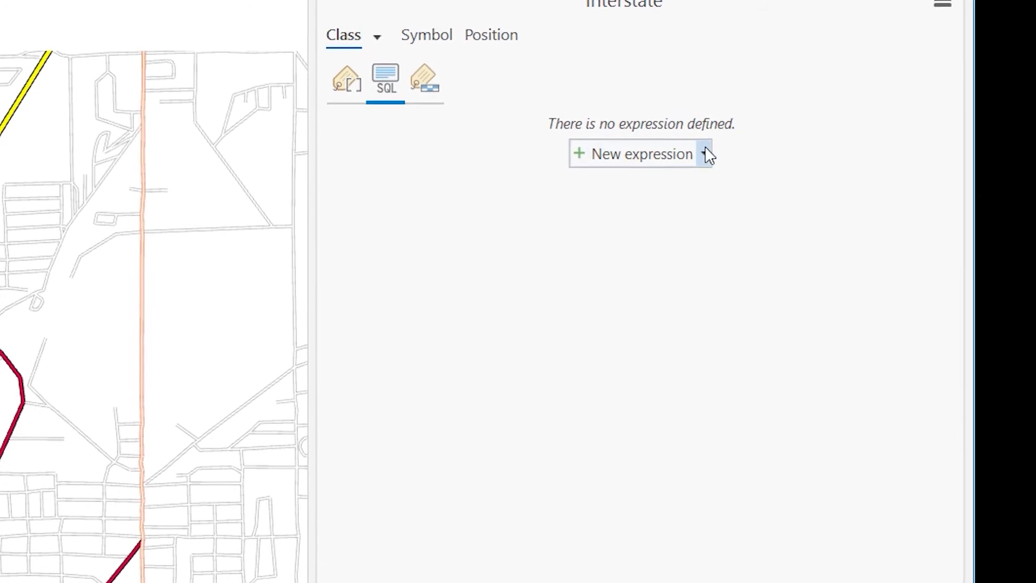
pyautogui.click(699, 153)
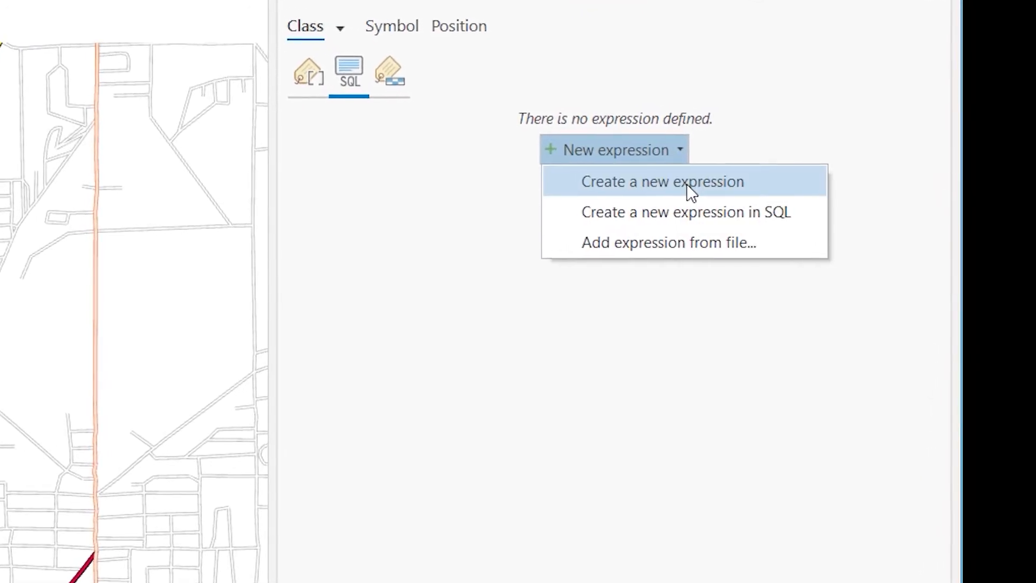
pyautogui.click(707, 180)
pyautogui.click(658, 213)
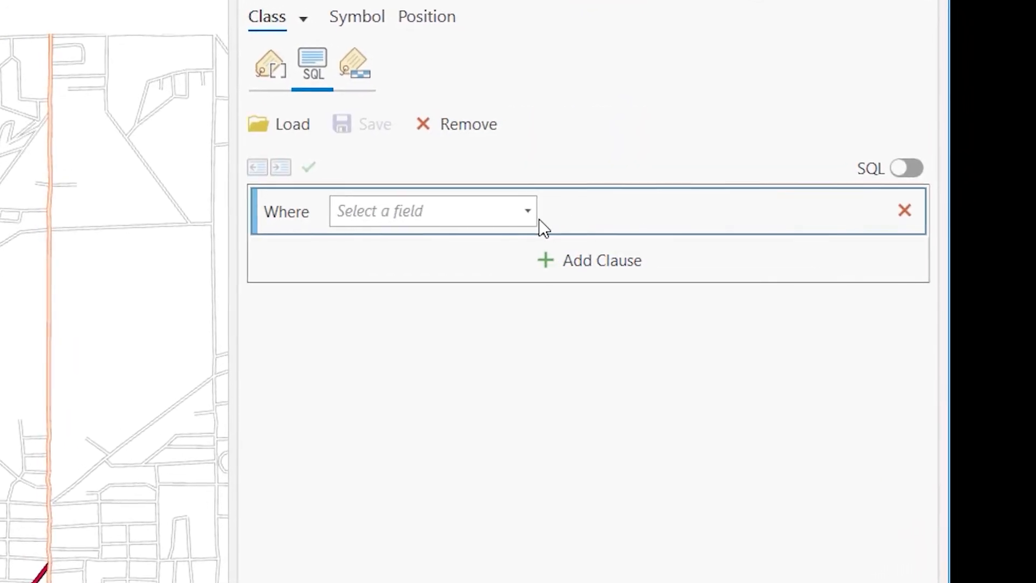
pyautogui.click(514, 210)
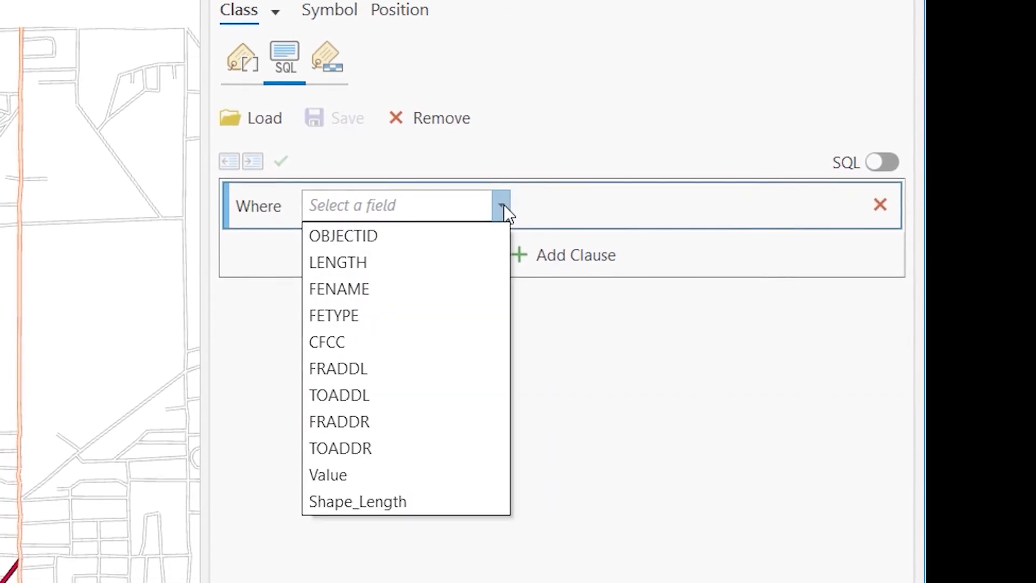
pyautogui.click(482, 334)
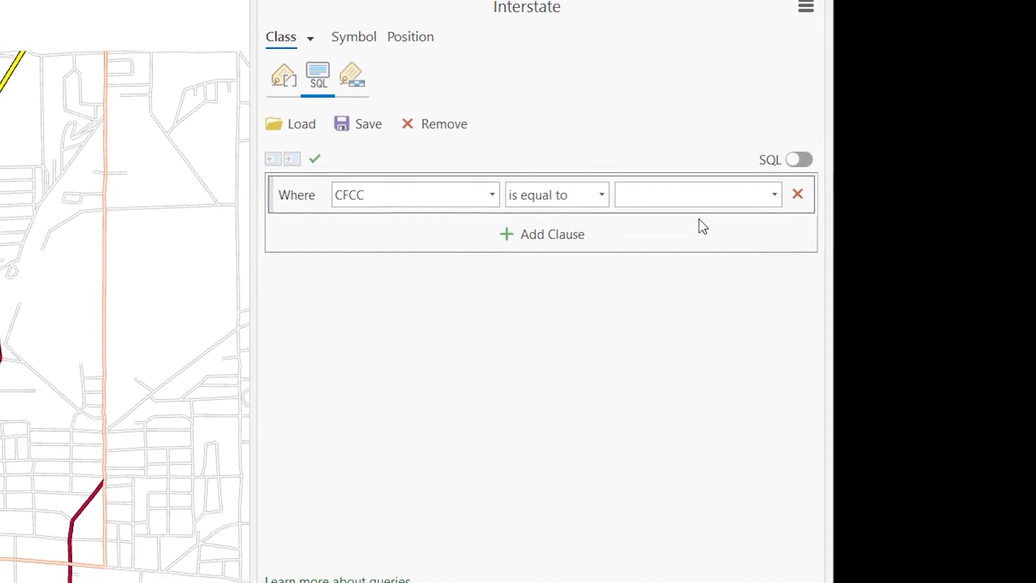
pyautogui.click(769, 195)
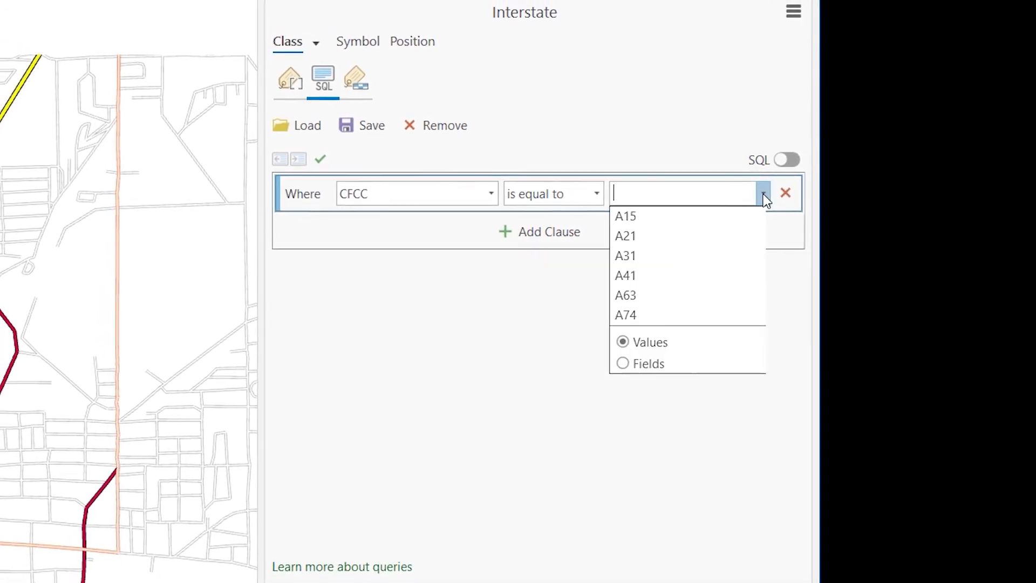
pyautogui.click(718, 216)
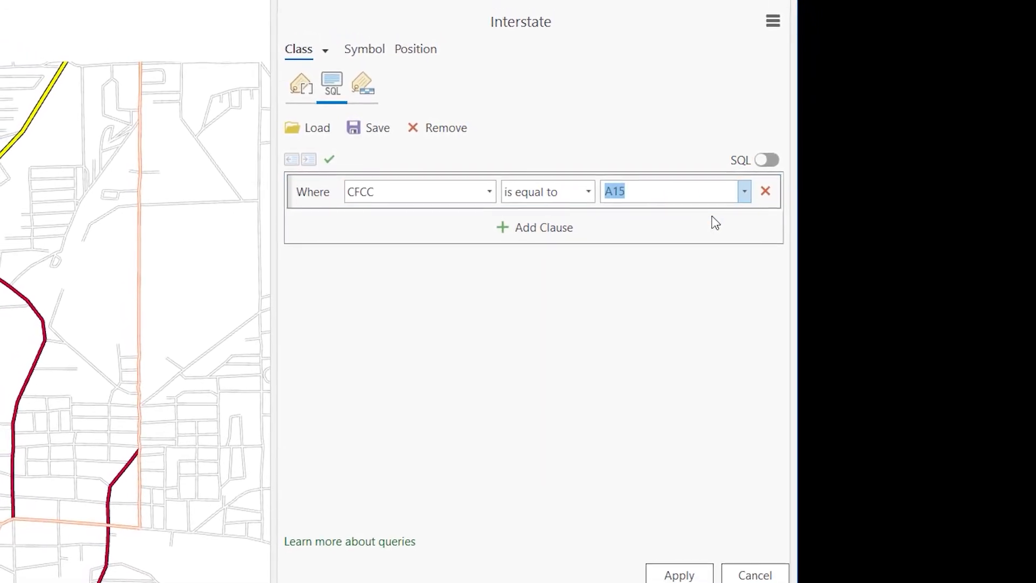
pyautogui.click(677, 570)
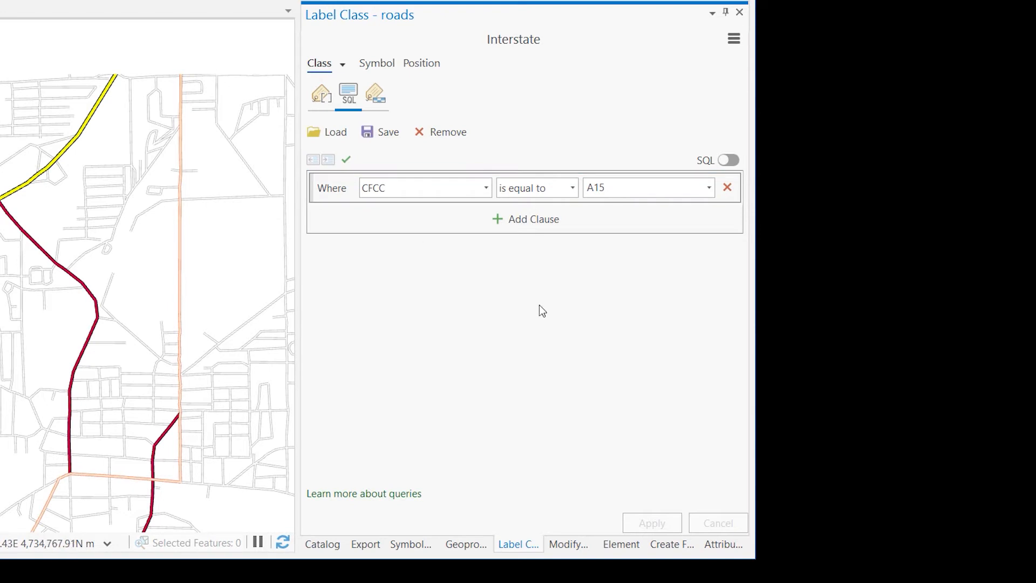
# Give the Interstate label class the Shield 1 text symbol and review its FENAME label expression
pyautogui.scroll(2, 3, 219)
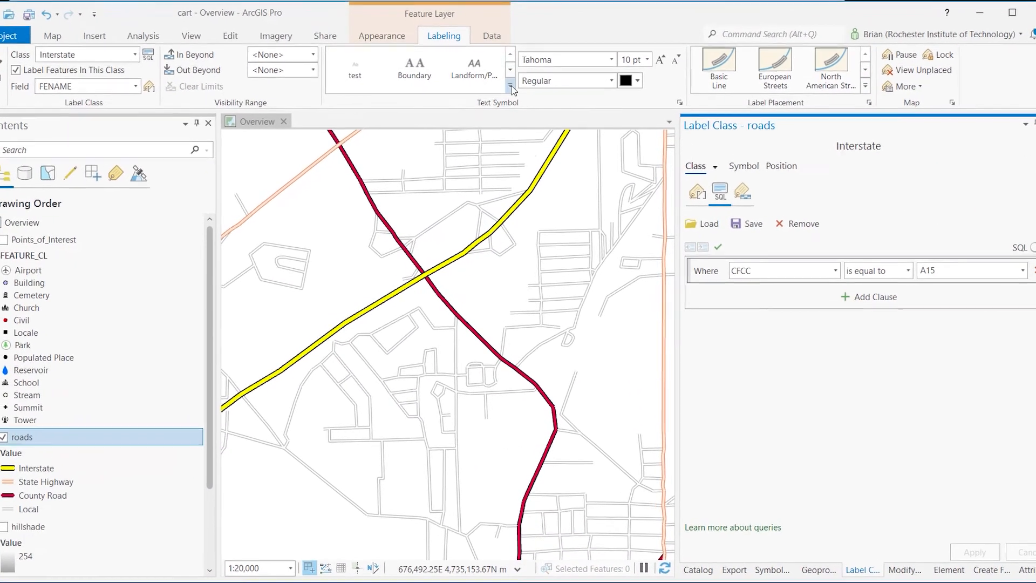
pyautogui.click(510, 91)
pyautogui.moveTo(513, 86); pyautogui.dragTo(514, 212)
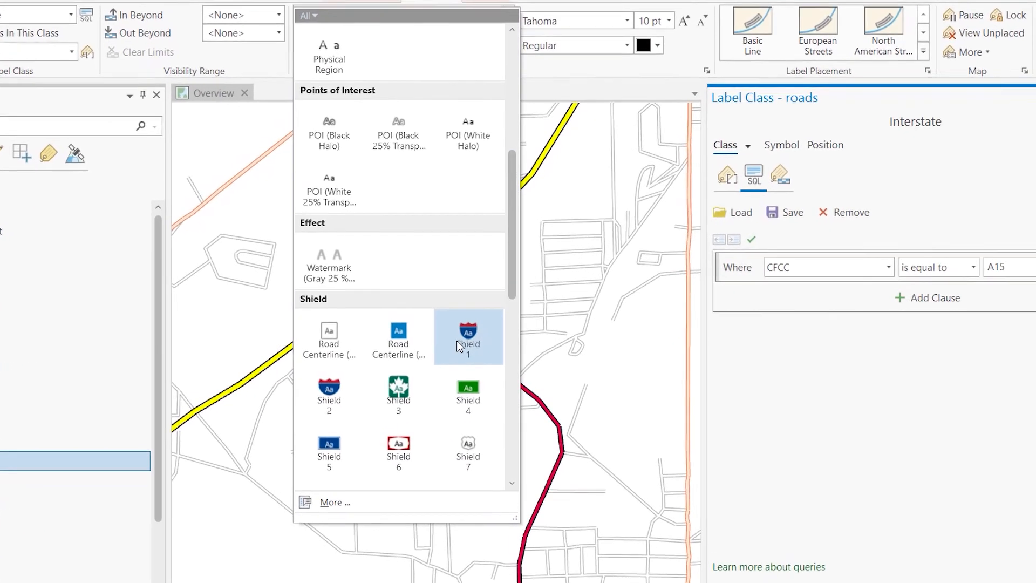
pyautogui.click(459, 341)
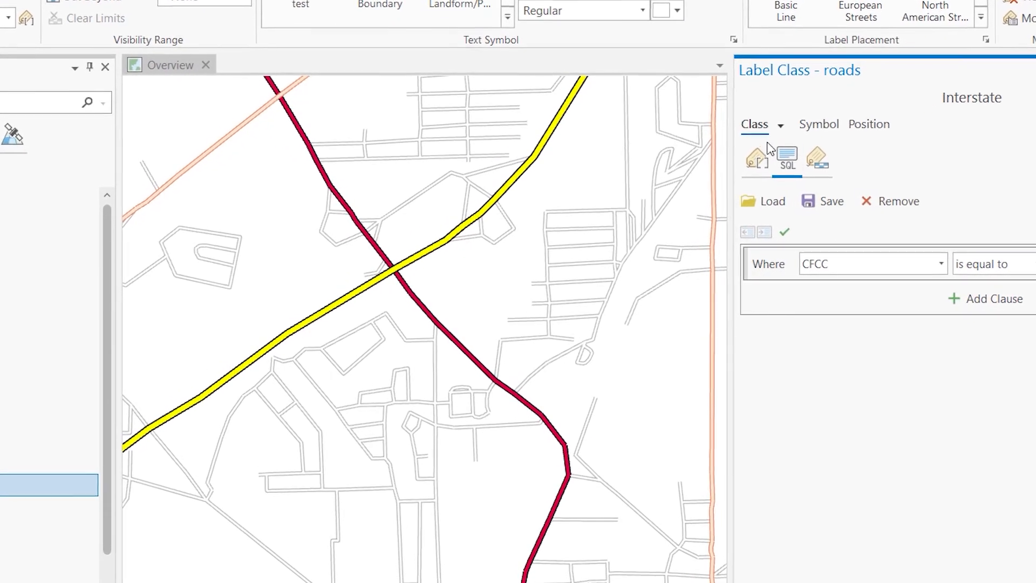
pyautogui.click(759, 157)
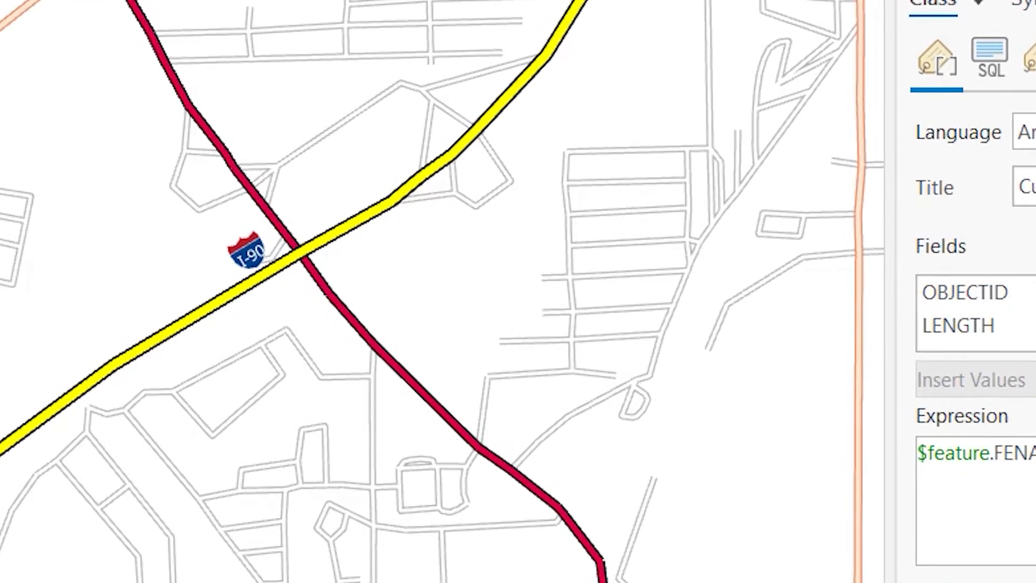
pyautogui.scroll(2, 393, 354)
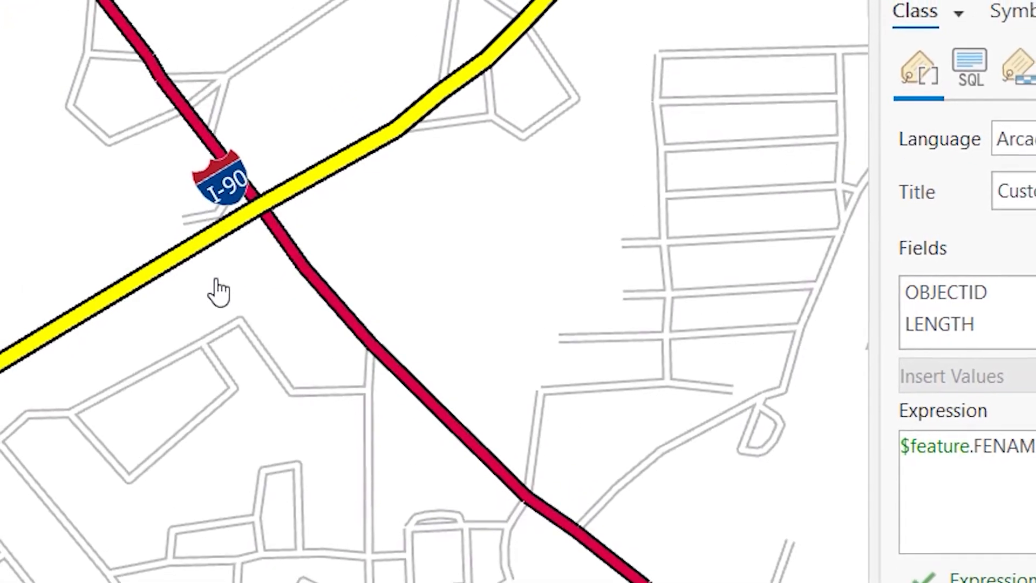
pyautogui.moveTo(1028, 443); pyautogui.dragTo(939, 450)
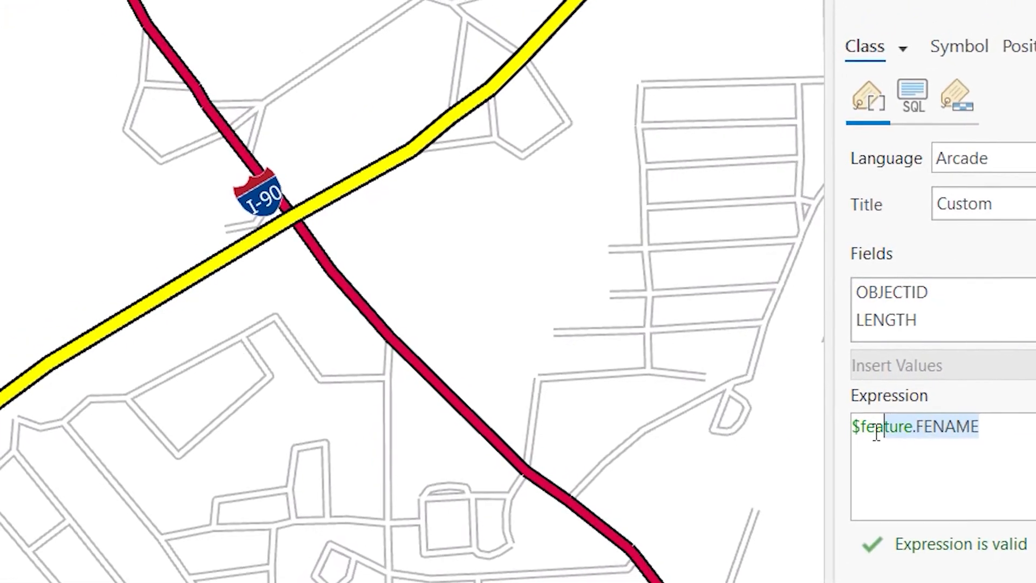
pyautogui.moveTo(886, 432); pyautogui.dragTo(855, 427)
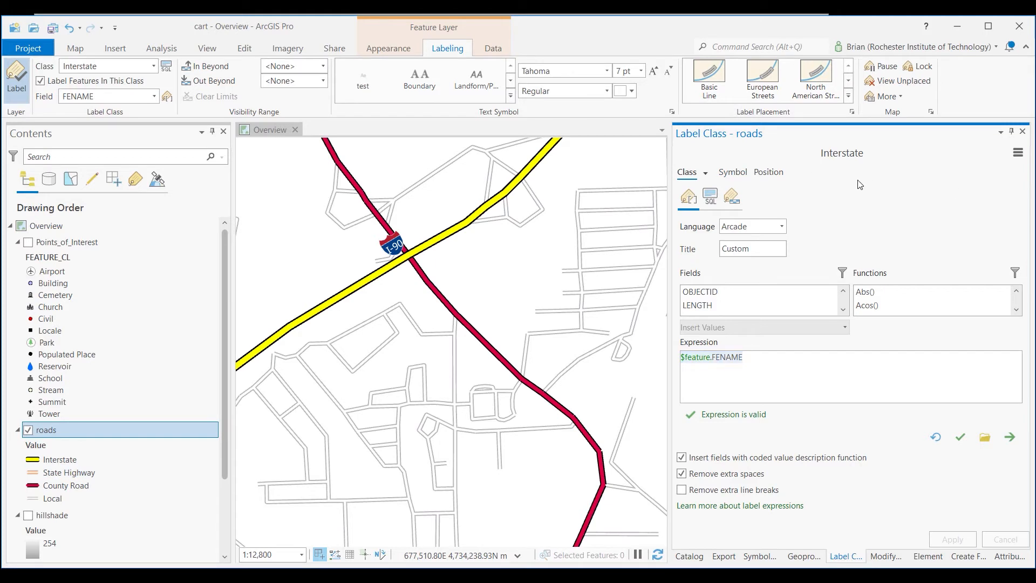
# Create a new label class for the roads layer named Local_Roads
pyautogui.click(1018, 155)
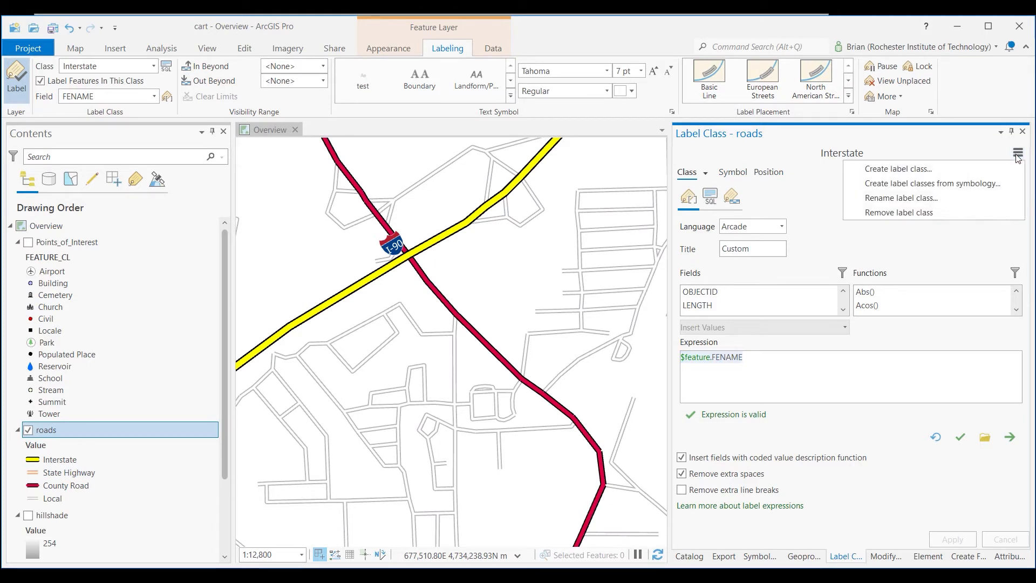
pyautogui.click(963, 170)
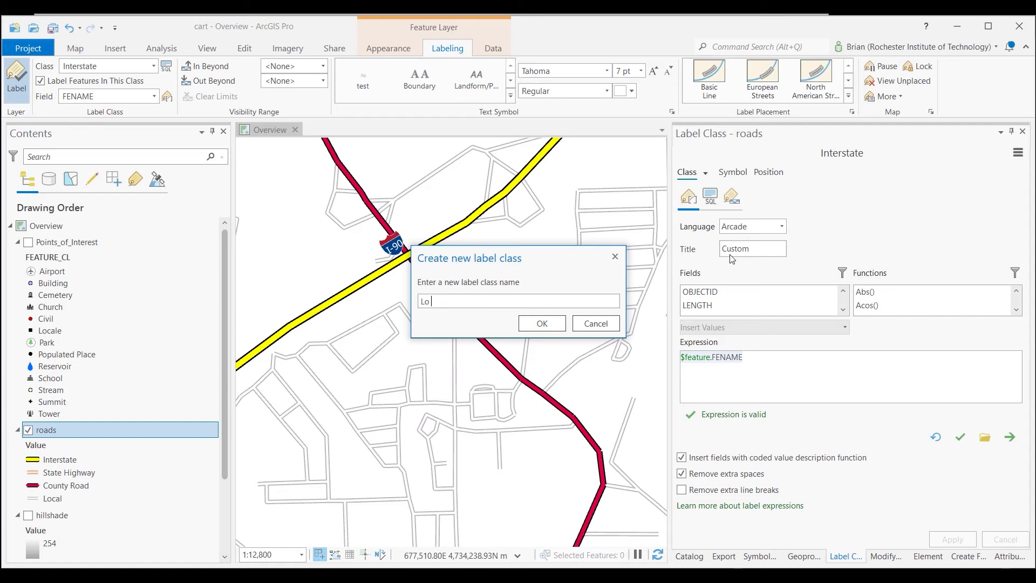
pyautogui.write('Local_Roads')
pyautogui.click(550, 320)
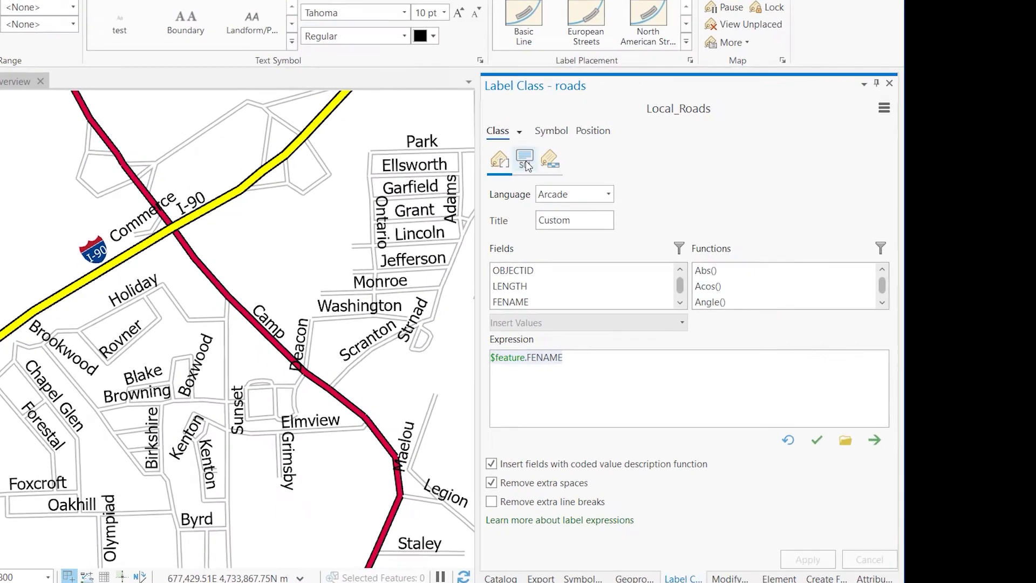
# Define and apply a SQL query for Local_Roads: CFCC = 'A41' Or CFCC = 'A63' Or CFCC = 'A74'
pyautogui.click(711, 199)
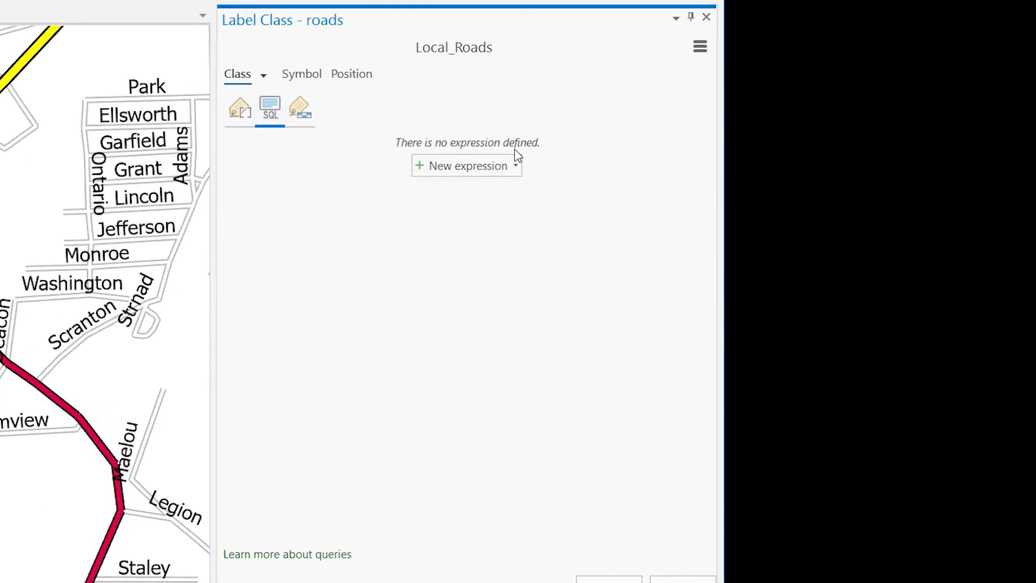
pyautogui.click(517, 166)
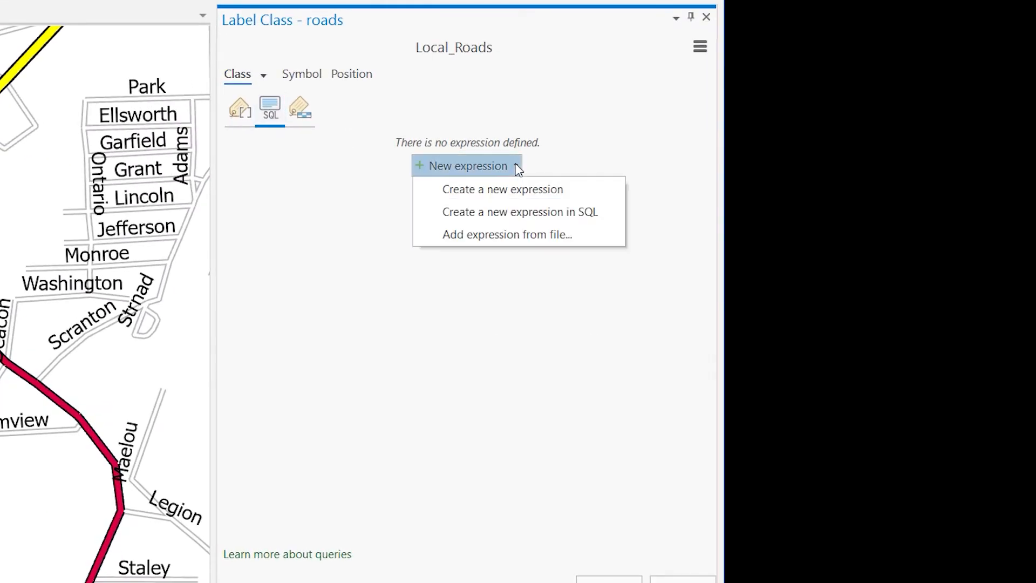
pyautogui.click(517, 190)
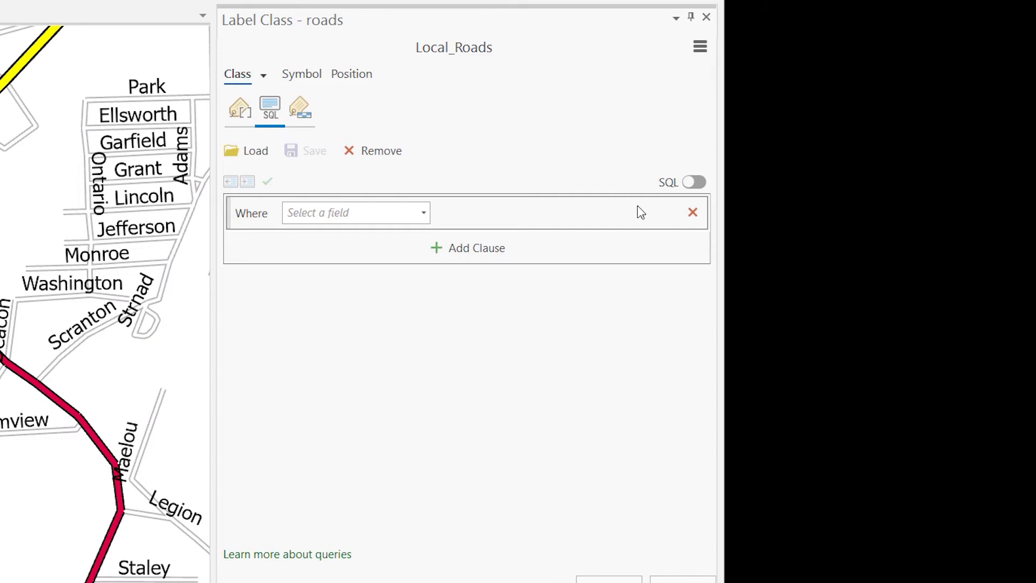
pyautogui.click(696, 184)
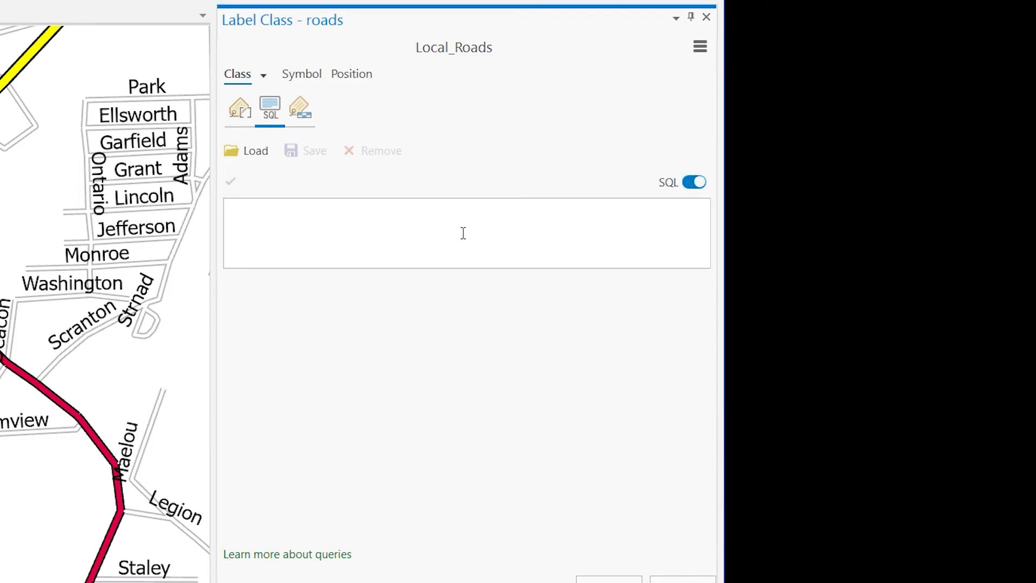
pyautogui.write("CFCC = 'A41' Or CFCC = 'A63' Or CFCC = 'A74'")
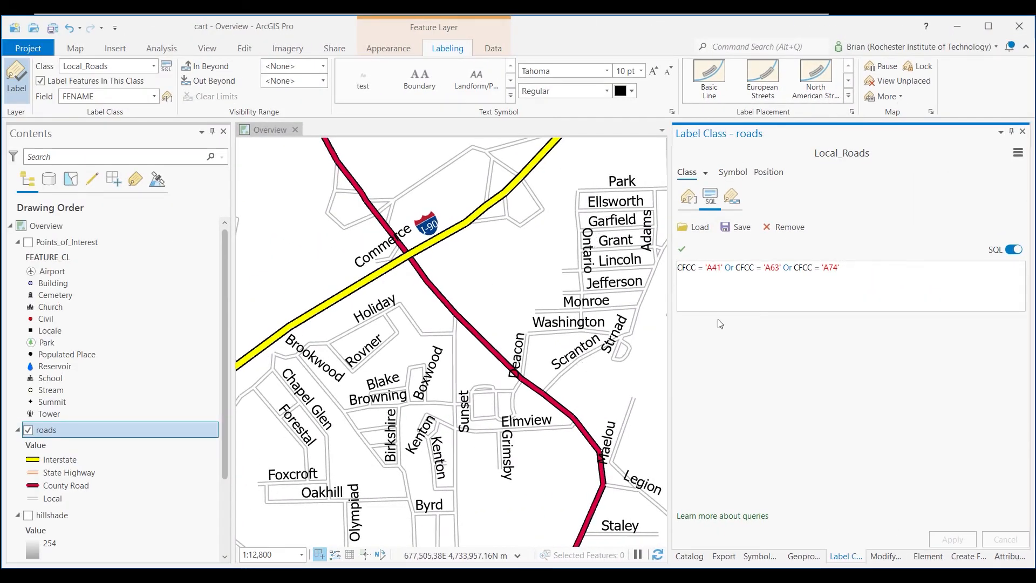
# Set the Local_Roads label text to size 6 pt with a light gray color
pyautogui.click(739, 172)
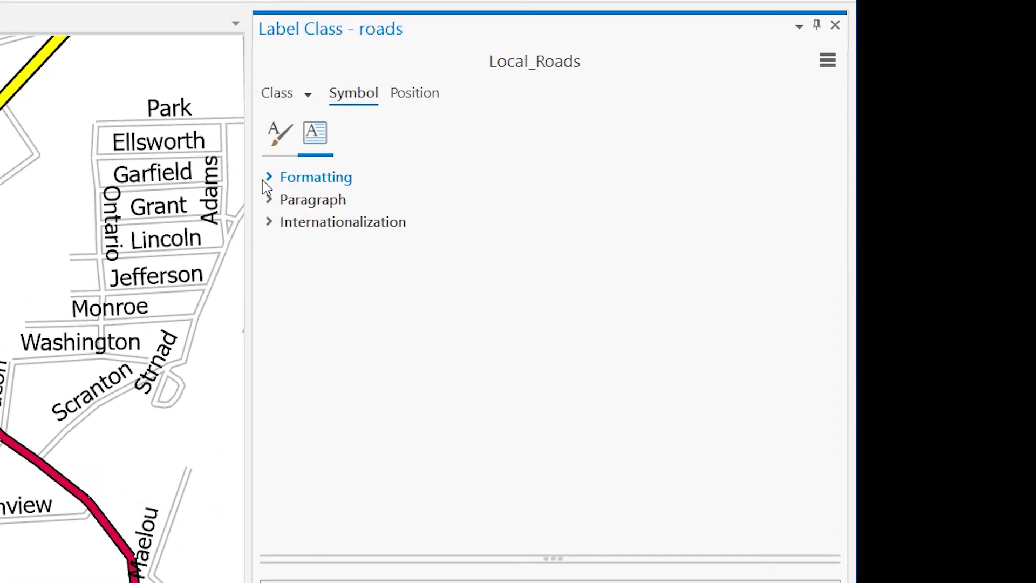
pyautogui.click(278, 138)
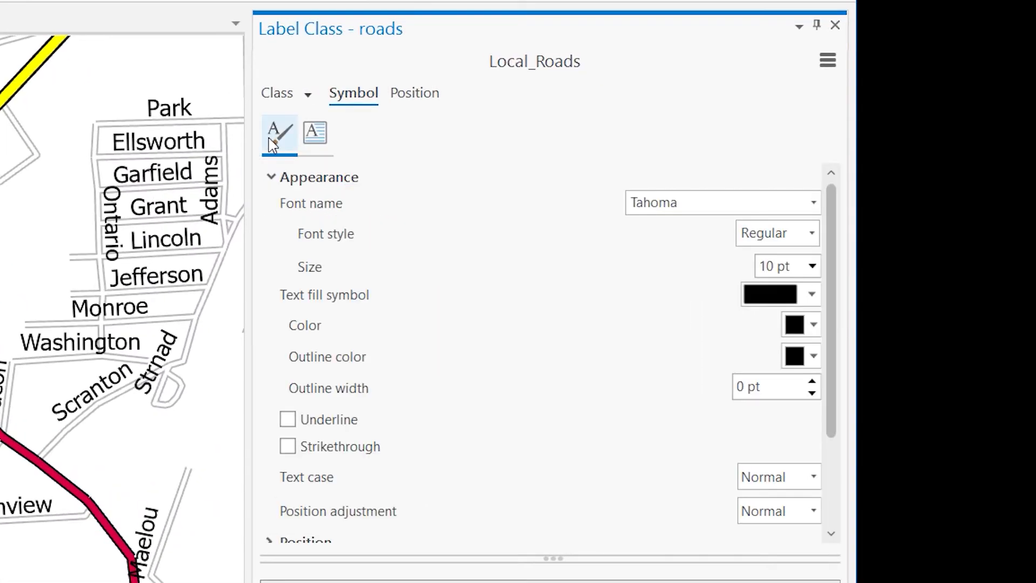
pyautogui.click(812, 266)
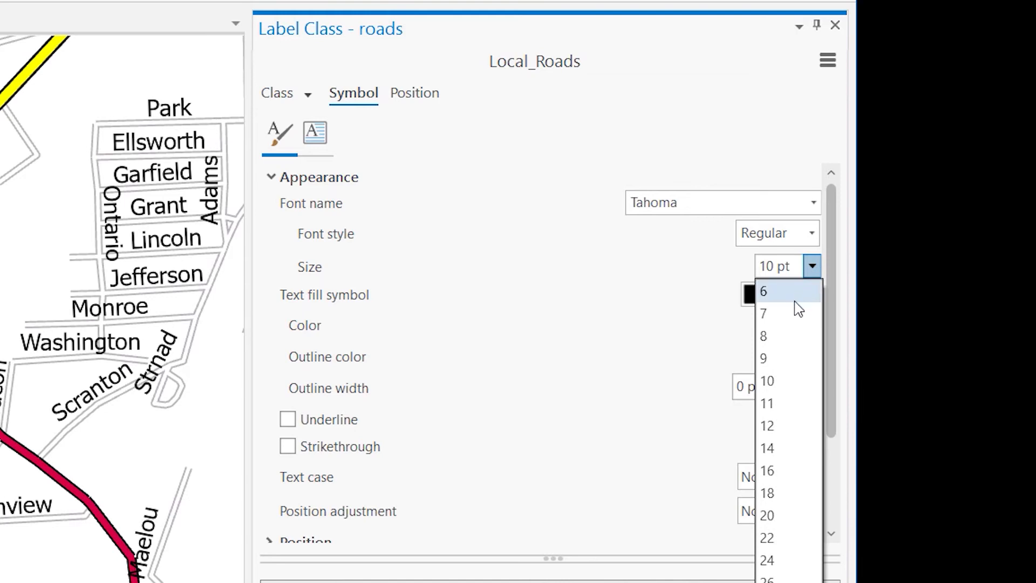
pyautogui.click(772, 293)
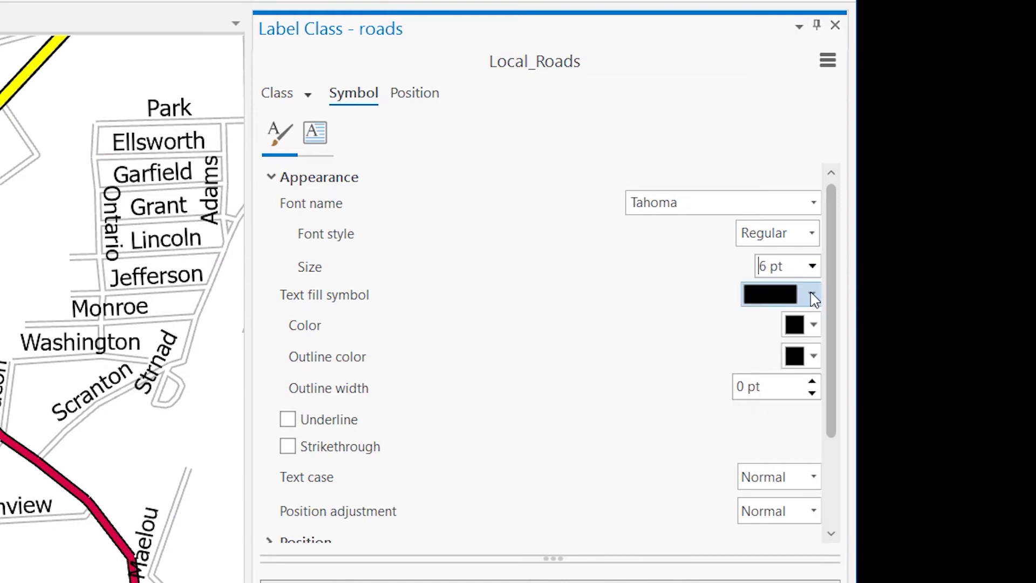
pyautogui.click(814, 324)
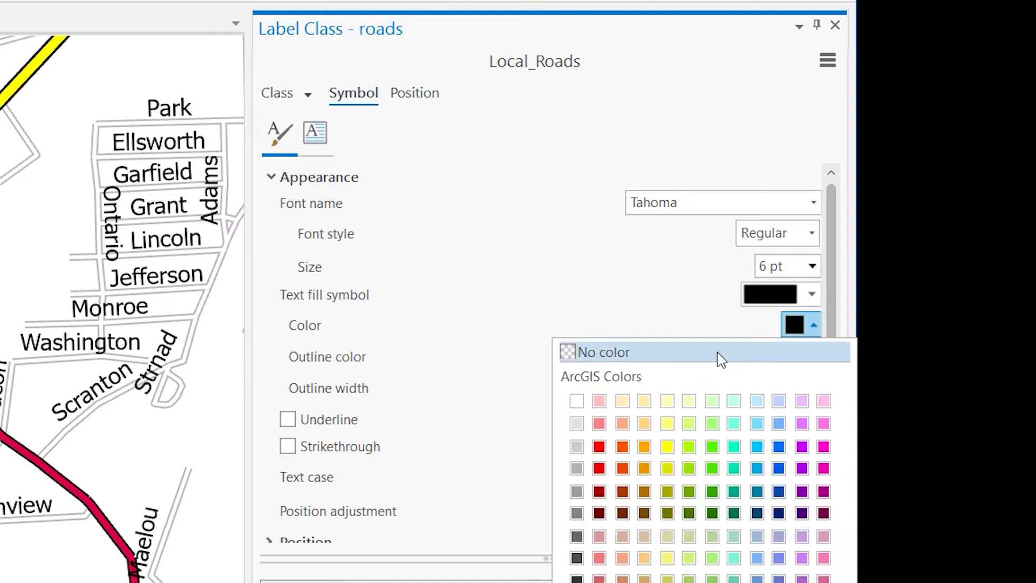
pyautogui.click(576, 447)
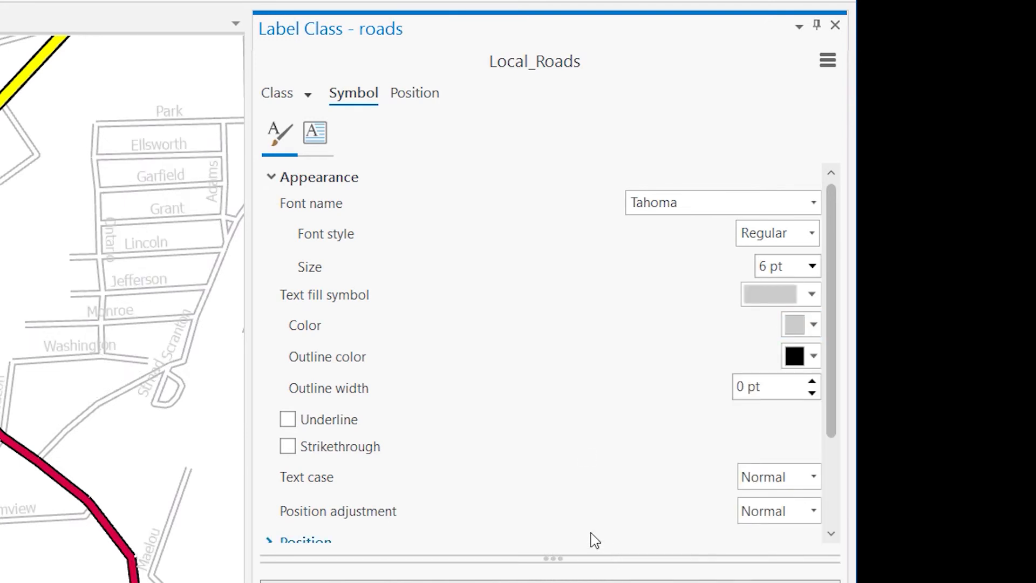
# Darken the Local_Roads label text color to the next gray shade and check the street labels on the map
pyautogui.click(812, 294)
pyautogui.click(704, 301)
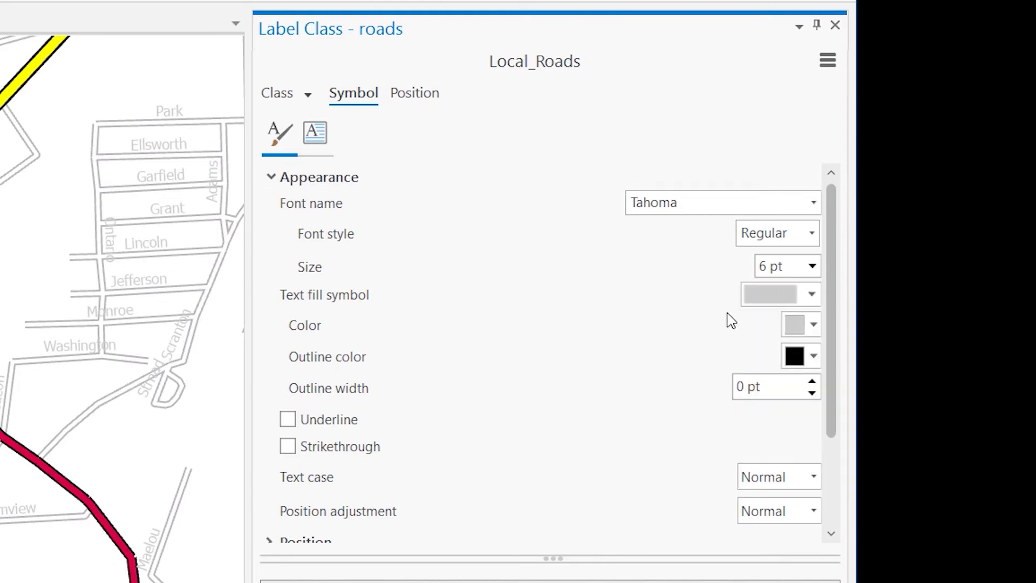
pyautogui.click(816, 330)
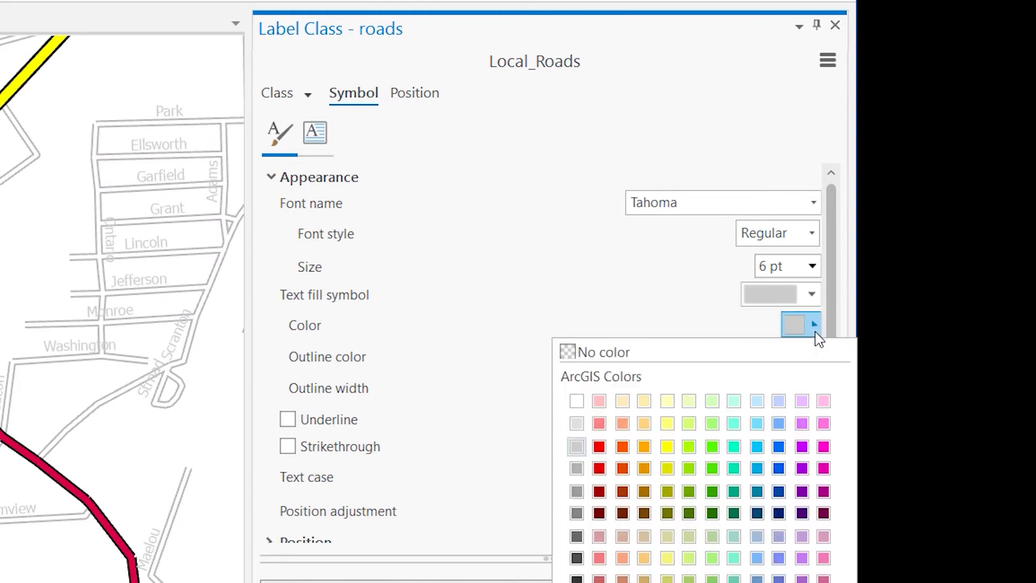
pyautogui.click(578, 479)
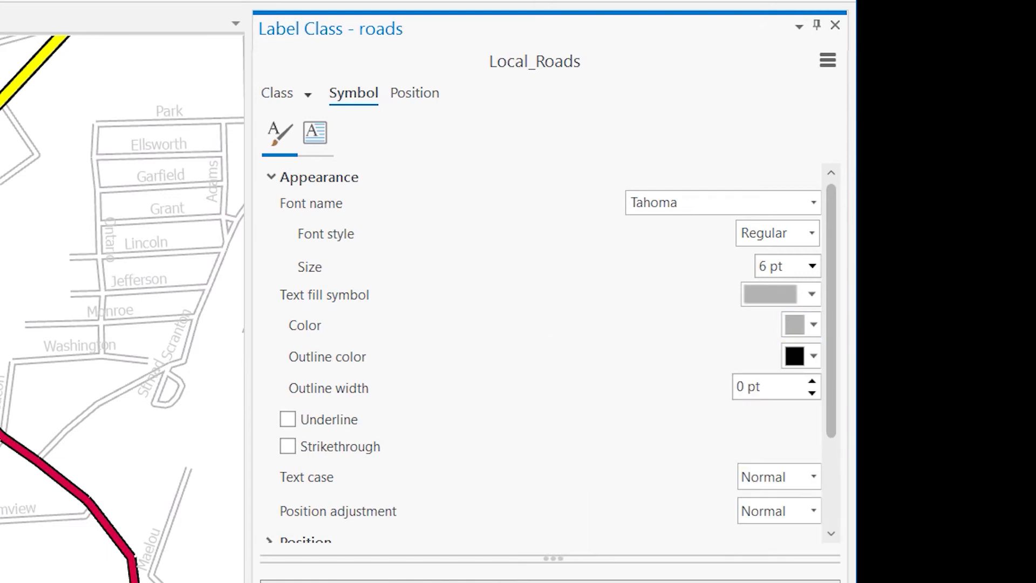
pyautogui.scroll(3, 139, 222)
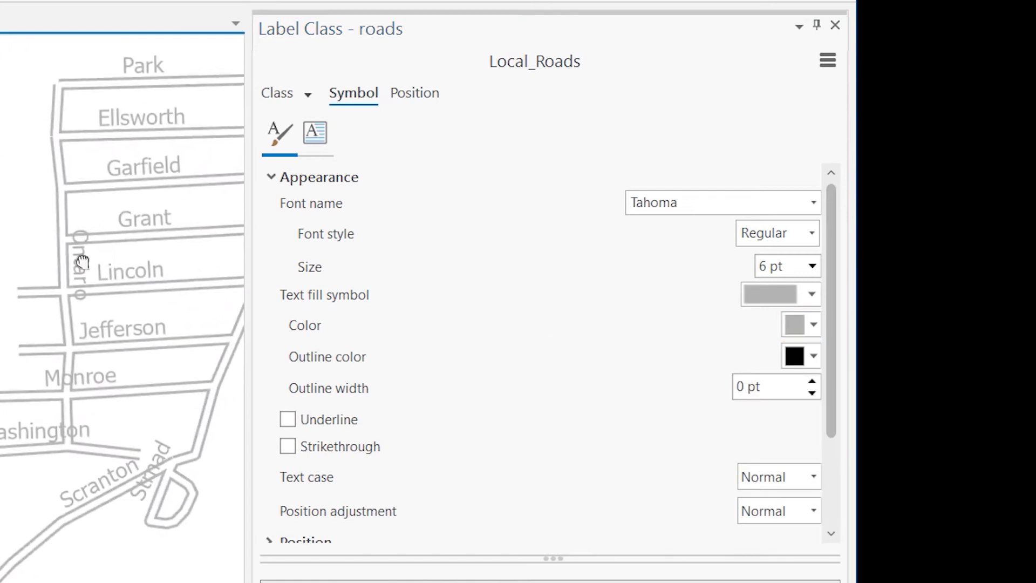
pyautogui.moveTo(82, 262); pyautogui.dragTo(30, 268)
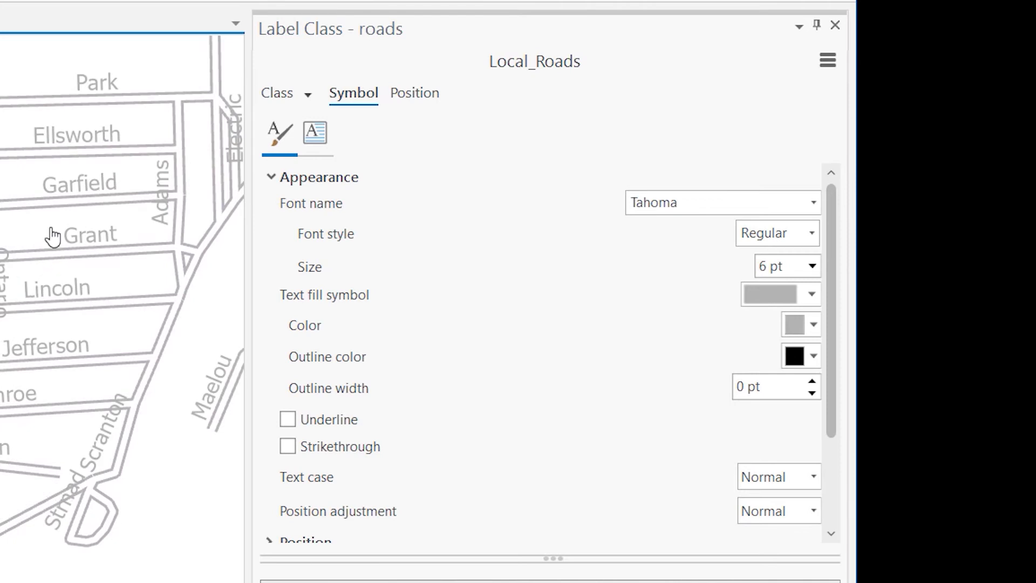
pyautogui.moveTo(75, 352); pyautogui.dragTo(0, 403)
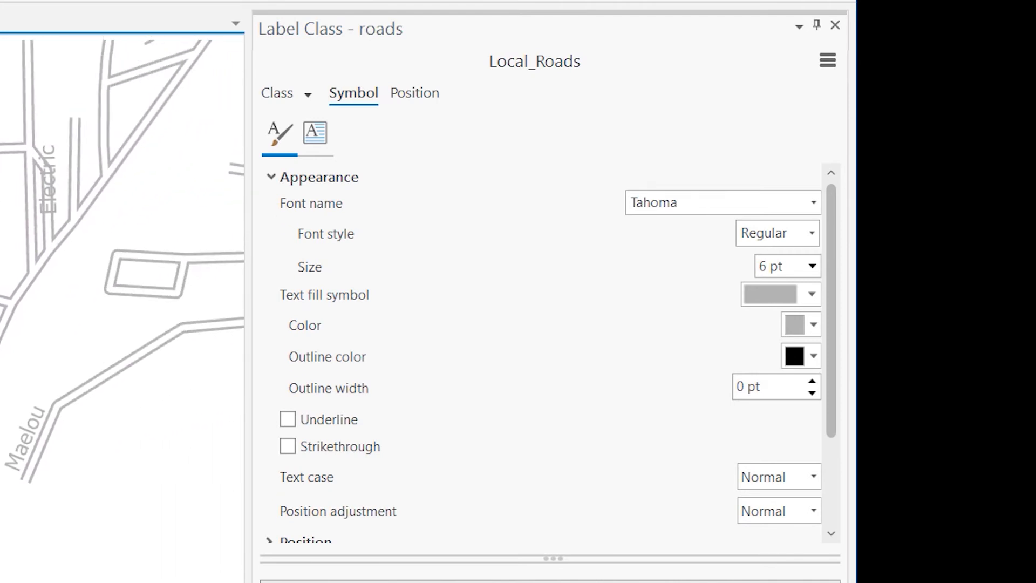
# Set the Local_Roads label placement to Centered straight so street names sit on their road lines
pyautogui.click(409, 99)
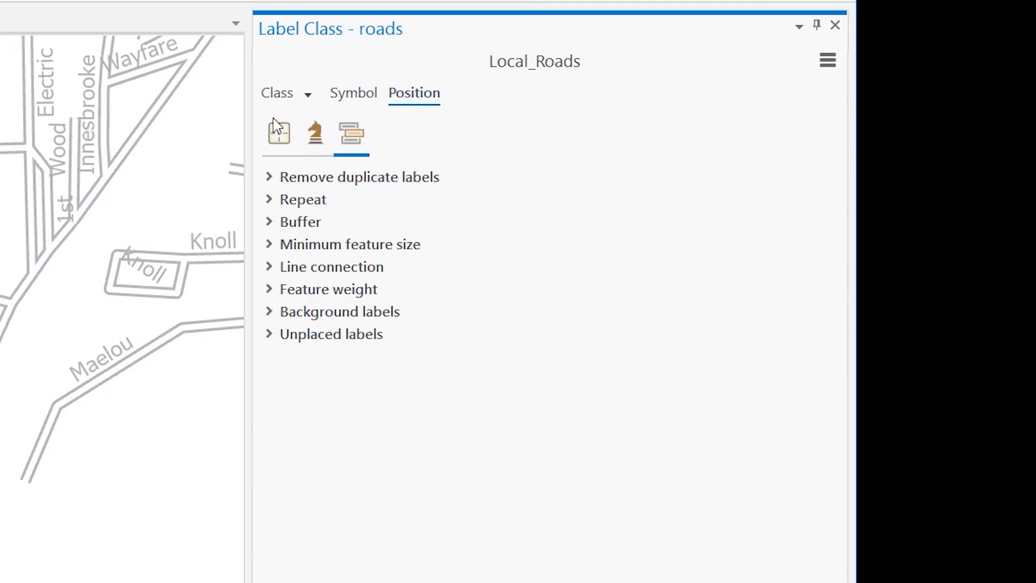
pyautogui.click(276, 142)
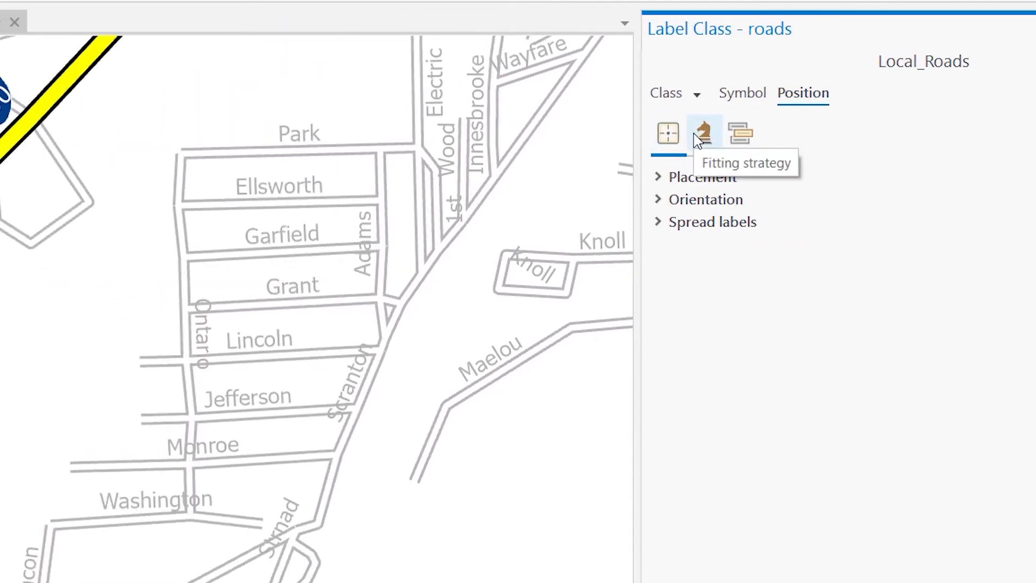
pyautogui.click(704, 145)
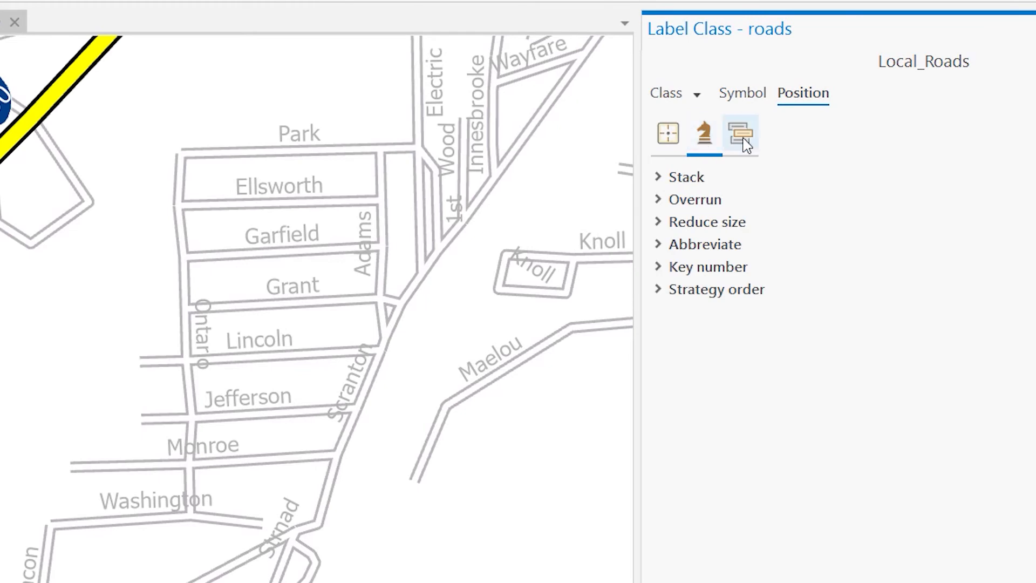
pyautogui.click(748, 143)
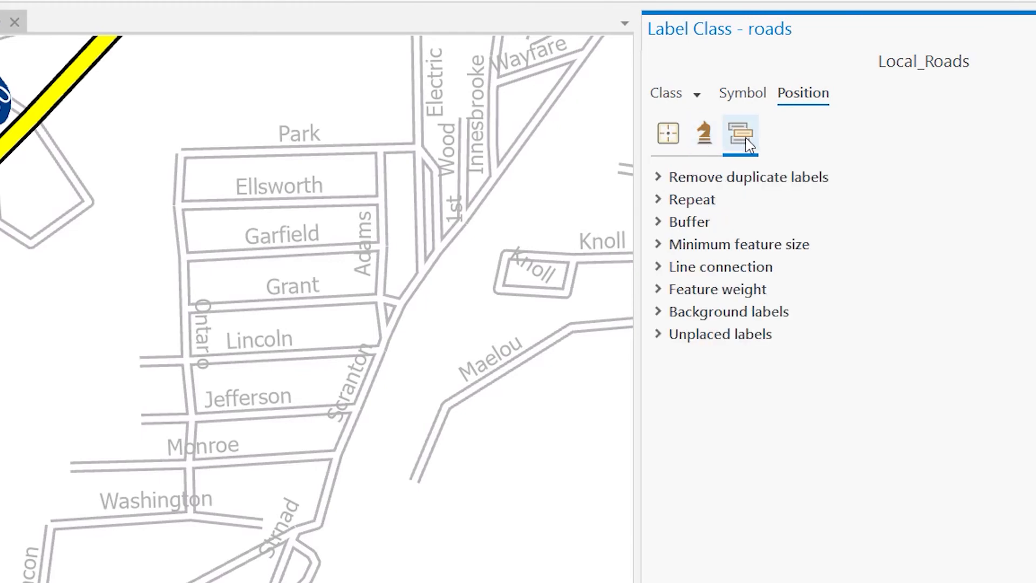
pyautogui.click(668, 147)
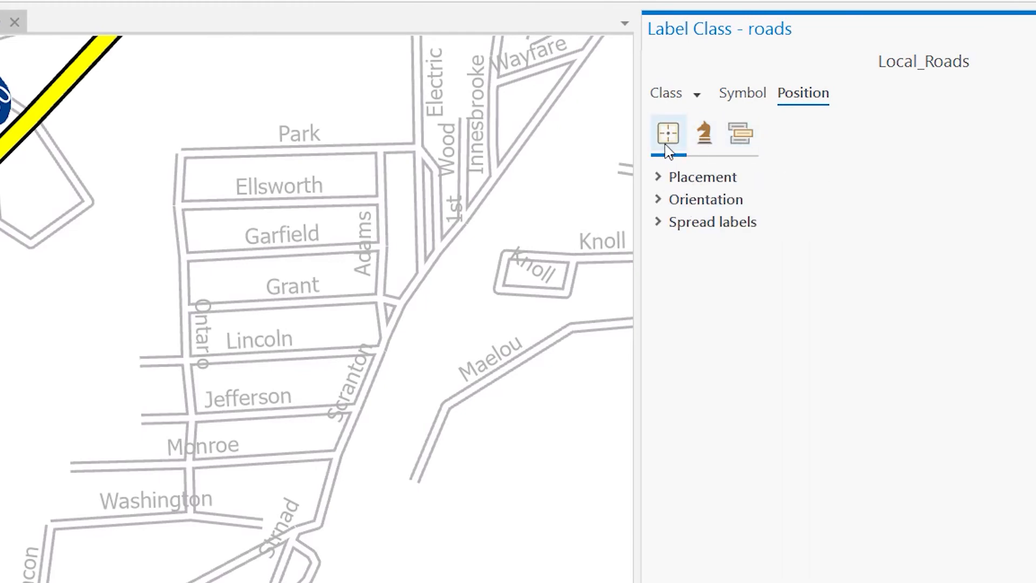
pyautogui.click(659, 177)
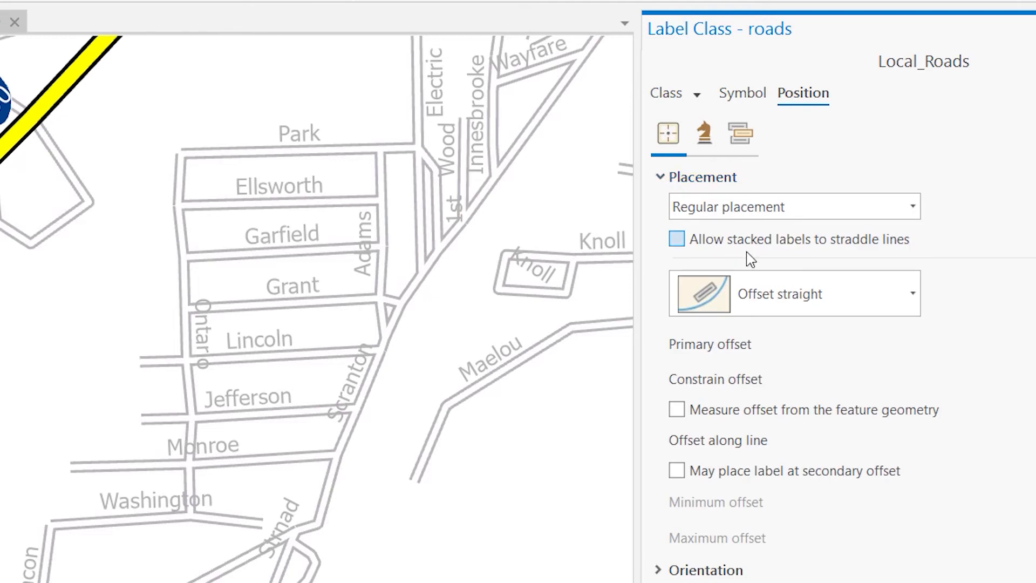
pyautogui.click(917, 303)
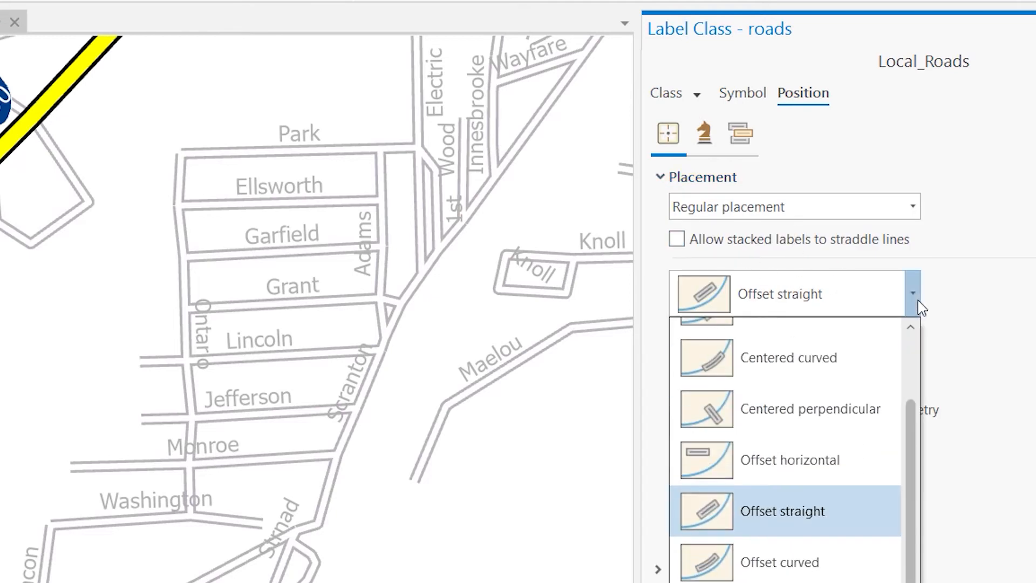
pyautogui.moveTo(916, 424); pyautogui.dragTo(921, 343)
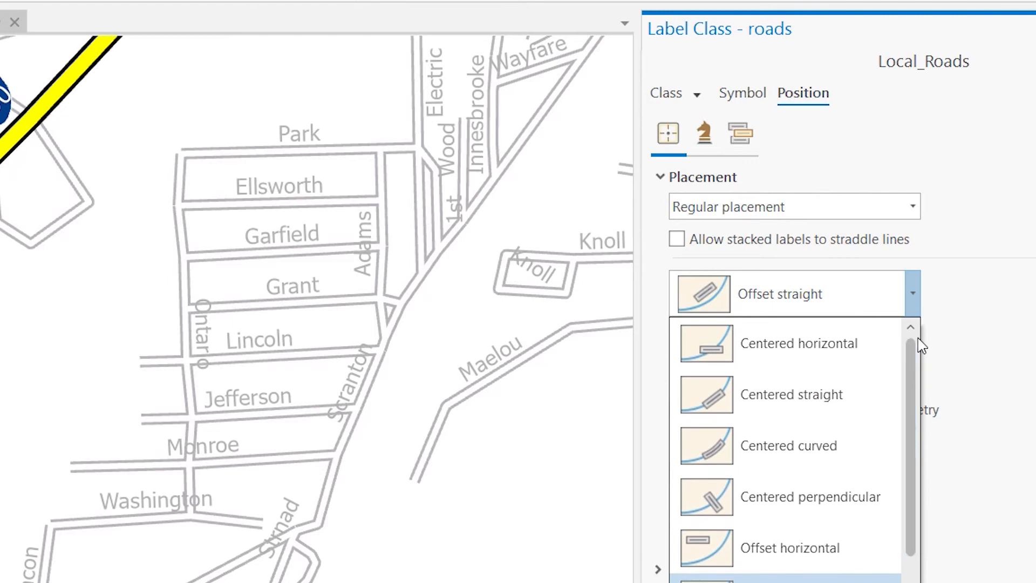
pyautogui.click(857, 399)
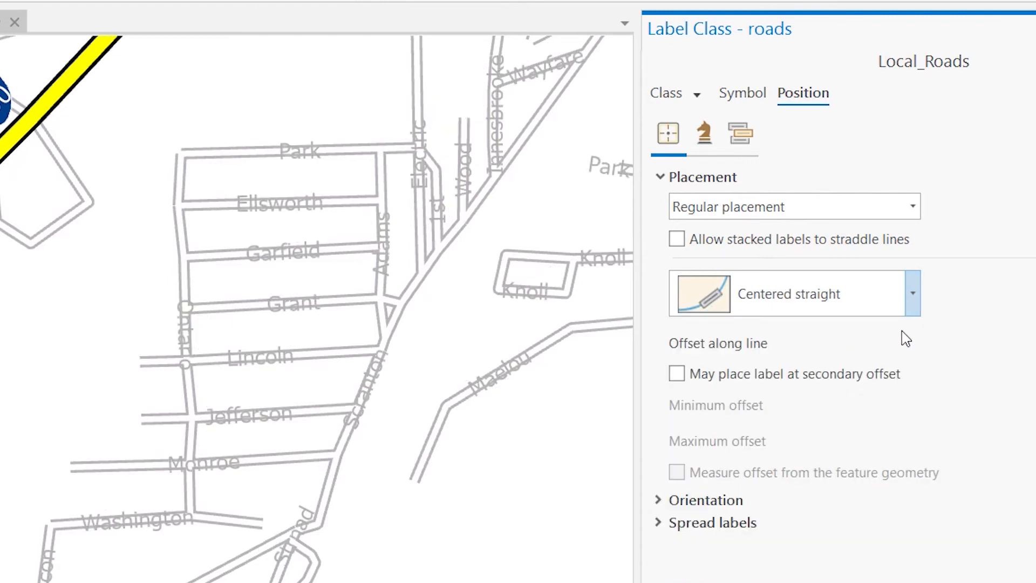
# Try the Offset horizontal placement for the Local_Roads labels, and restore Regular placement with Centered straight
pyautogui.click(911, 308)
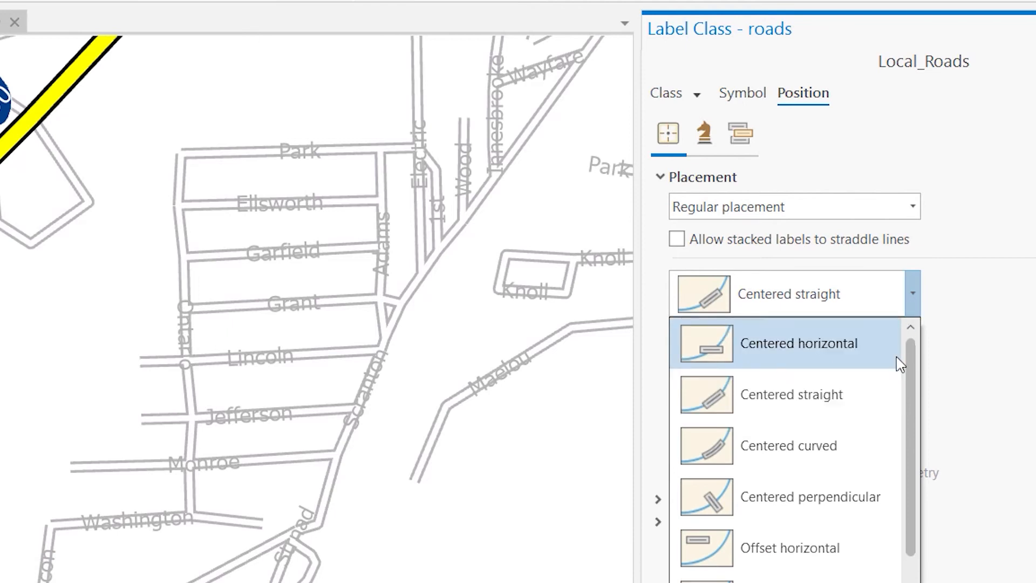
pyautogui.click(848, 530)
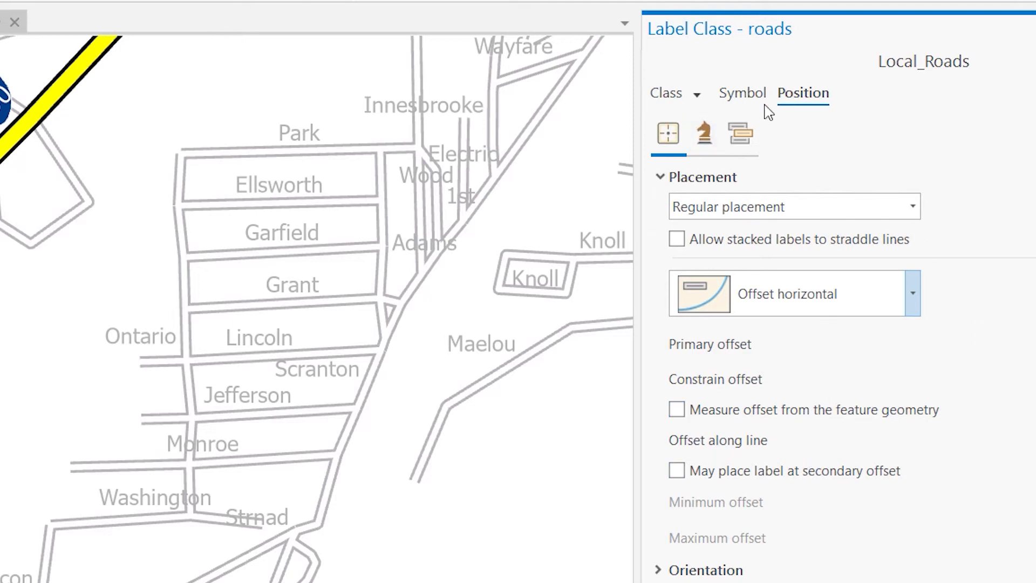
pyautogui.click(913, 207)
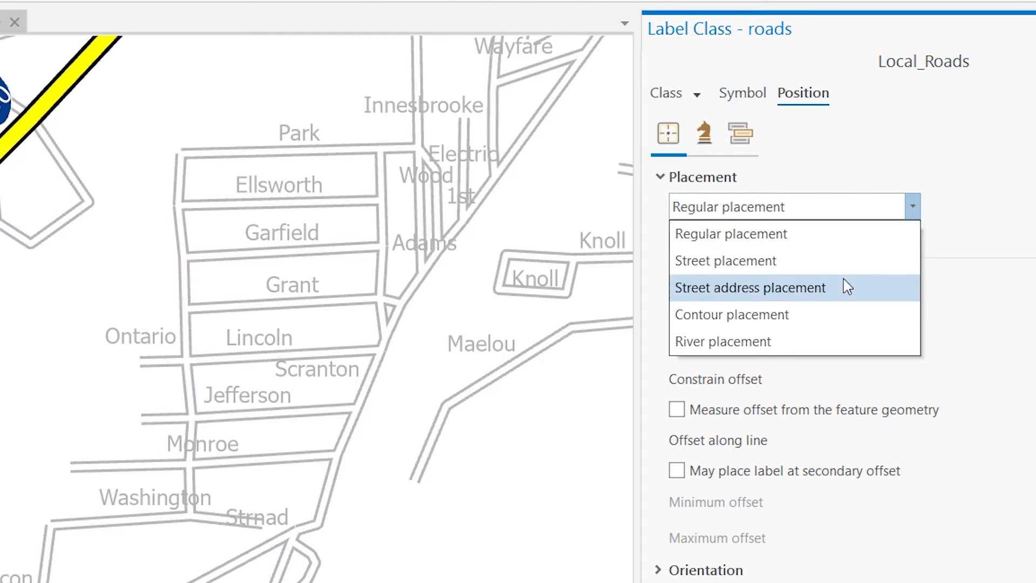
pyautogui.click(848, 288)
pyautogui.click(913, 206)
pyautogui.click(907, 240)
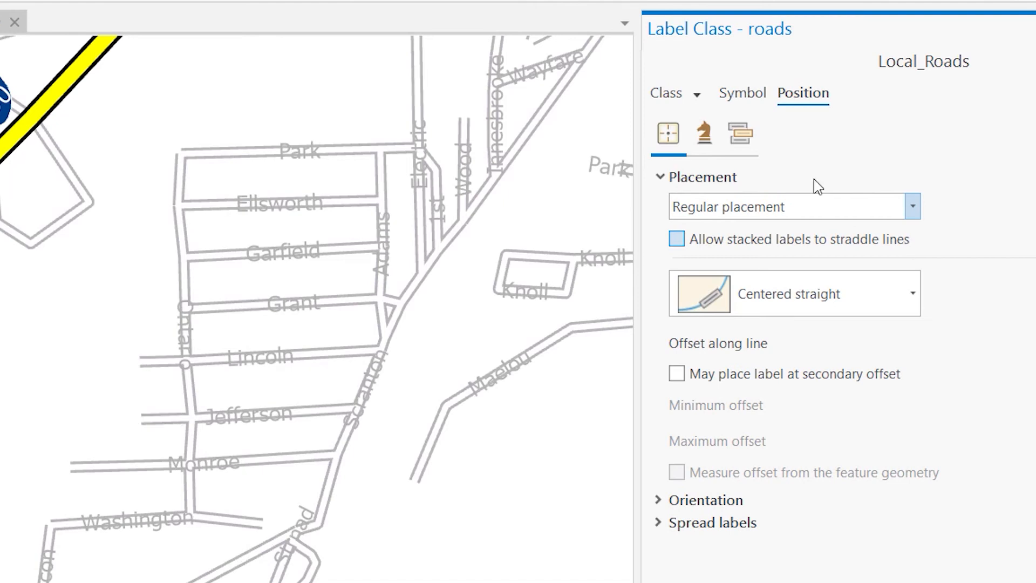
# Set the Local_Roads label conflict handling to remove all duplicate labels
pyautogui.click(736, 137)
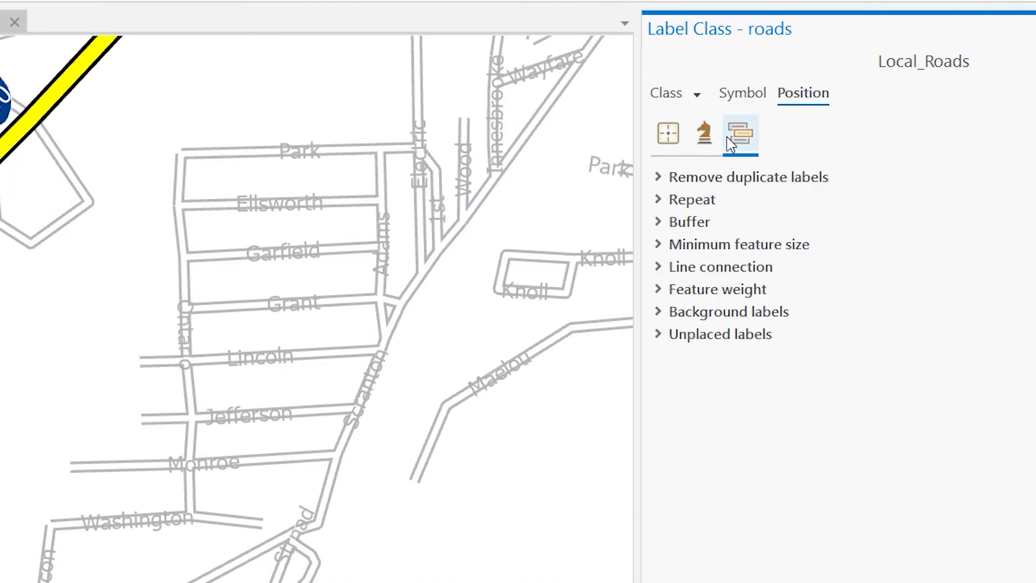
pyautogui.click(665, 177)
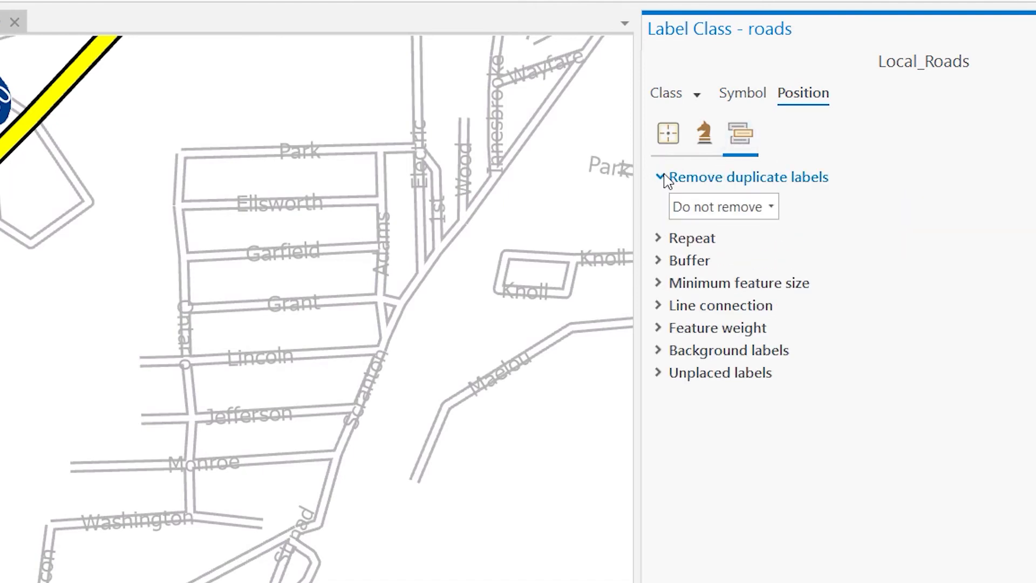
pyautogui.click(771, 206)
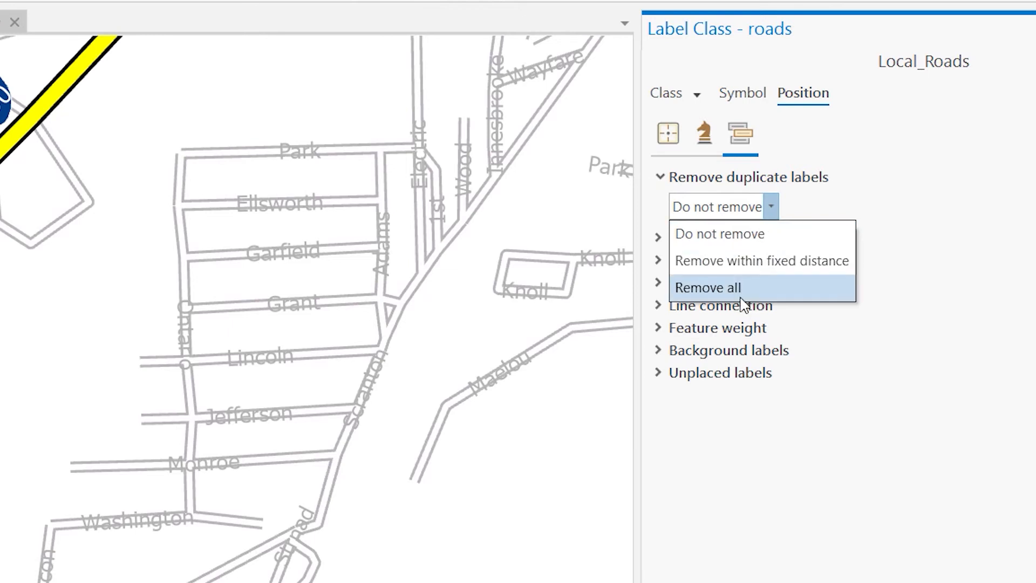
pyautogui.click(706, 287)
pyautogui.moveTo(556, 375); pyautogui.dragTo(366, 409)
# Compare the Knoll street labels with duplicate removal set to Do not remove and back to Remove all
pyautogui.click(748, 207)
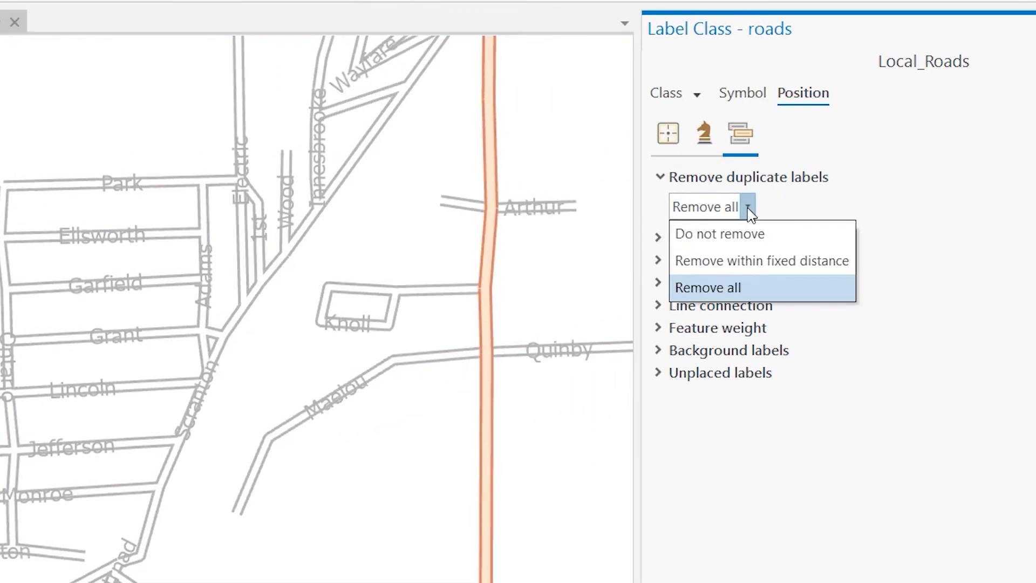
pyautogui.click(753, 231)
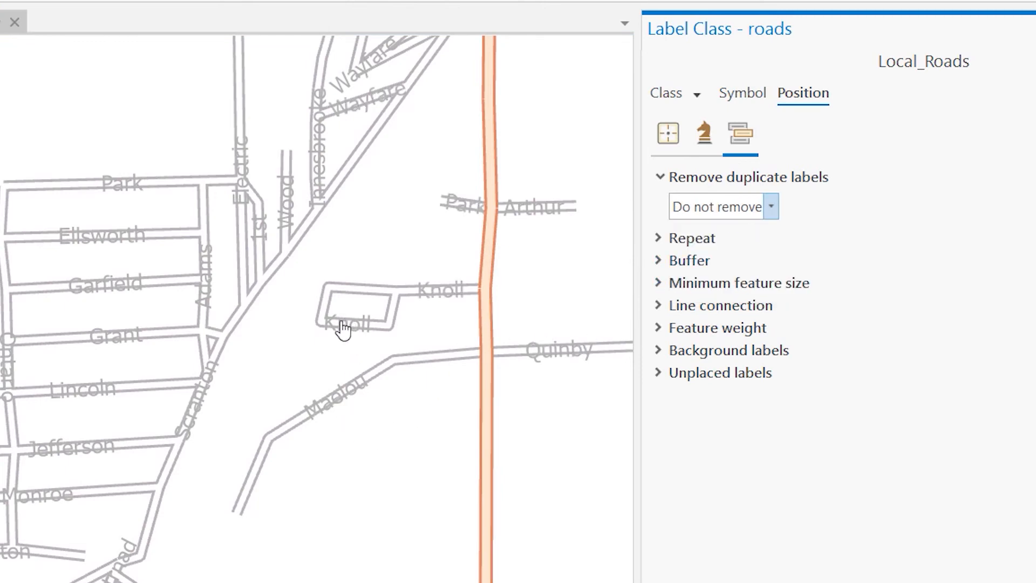
pyautogui.scroll(3, 351, 326)
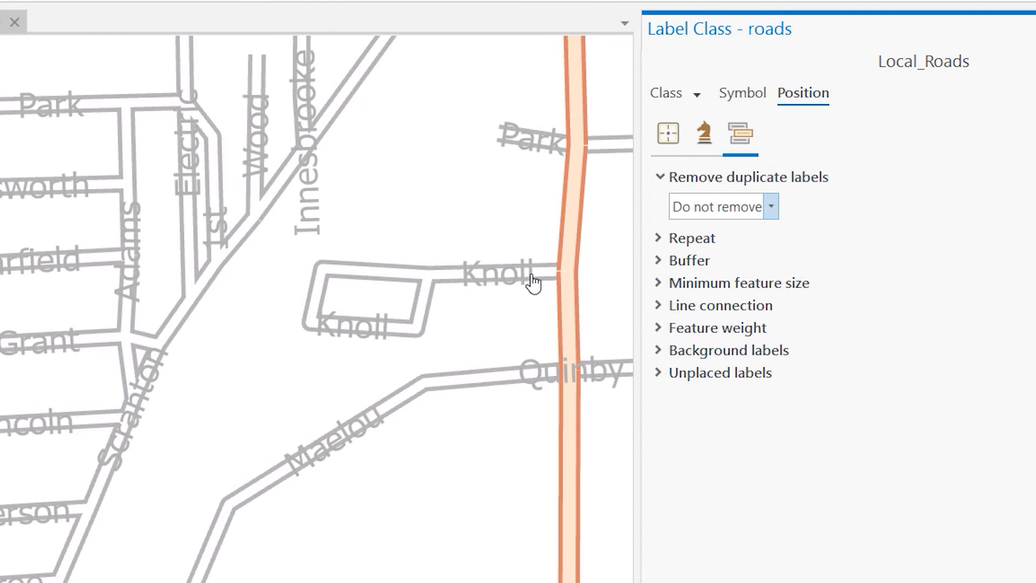
pyautogui.click(771, 207)
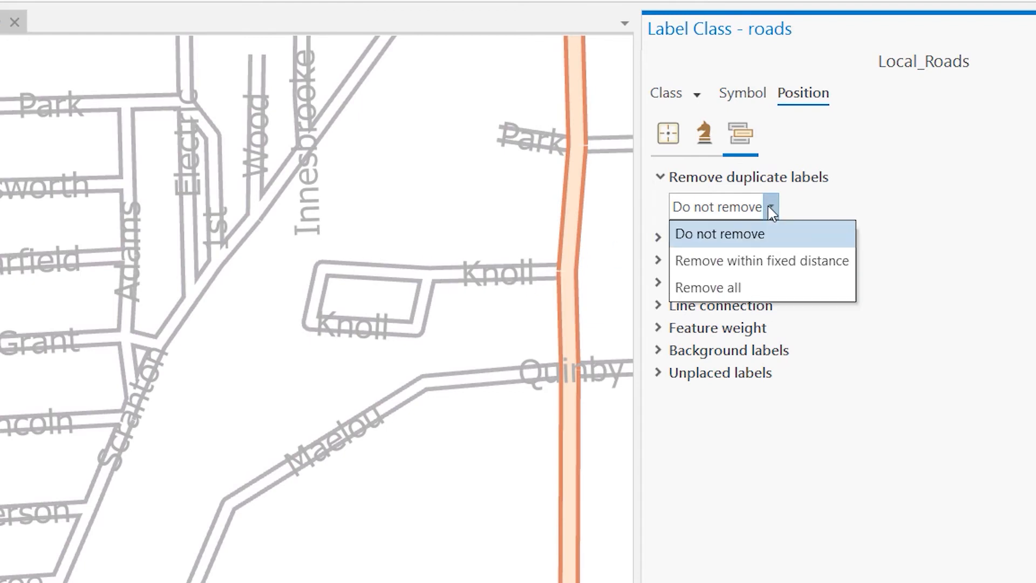
pyautogui.click(766, 289)
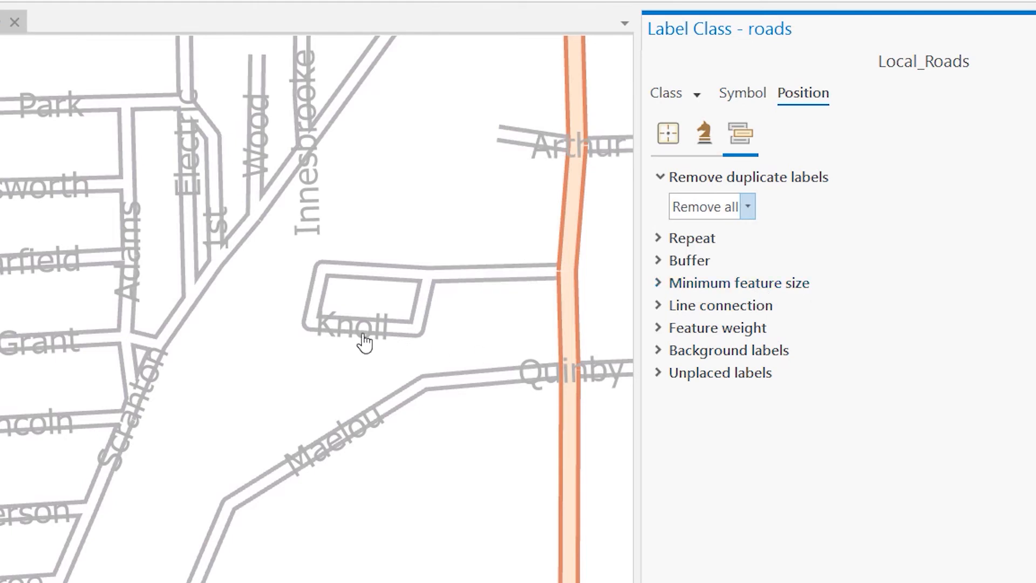
pyautogui.moveTo(283, 368); pyautogui.dragTo(412, 340)
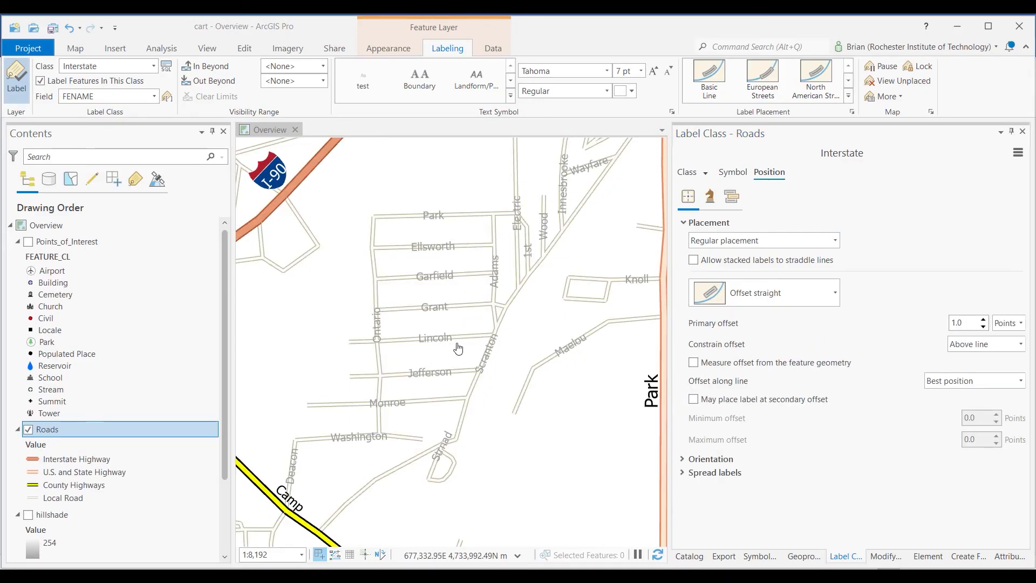
# Examine the interstate, highway and local road labels across the map at several scales
pyautogui.moveTo(342, 290); pyautogui.dragTo(496, 222)
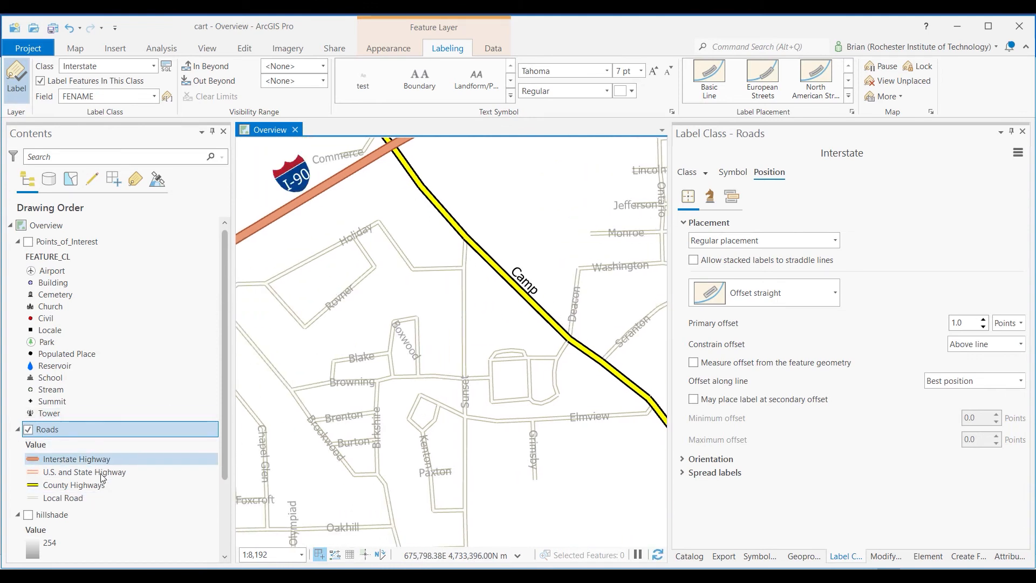
pyautogui.moveTo(536, 233); pyautogui.dragTo(402, 383)
pyautogui.moveTo(493, 266); pyautogui.dragTo(418, 308)
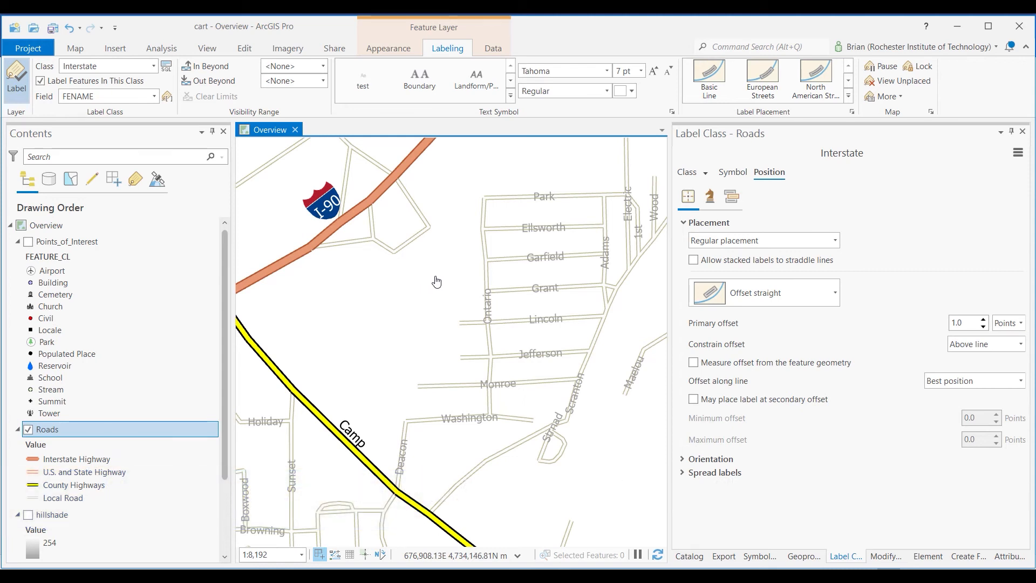
pyautogui.moveTo(435, 280); pyautogui.dragTo(361, 292)
pyautogui.moveTo(533, 279); pyautogui.dragTo(444, 342)
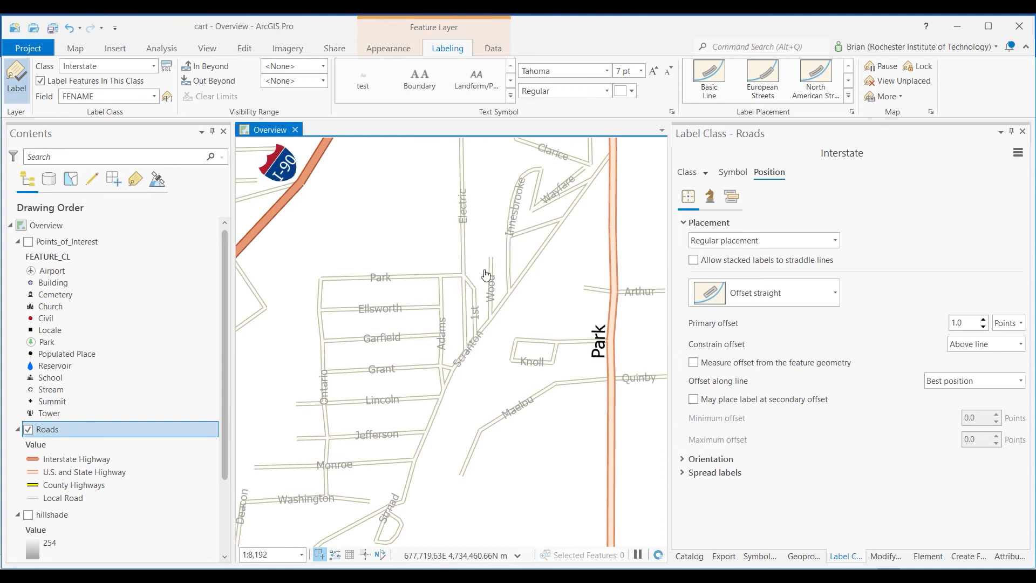
pyautogui.scroll(2, 512, 349)
pyautogui.scroll(-1, 510, 348)
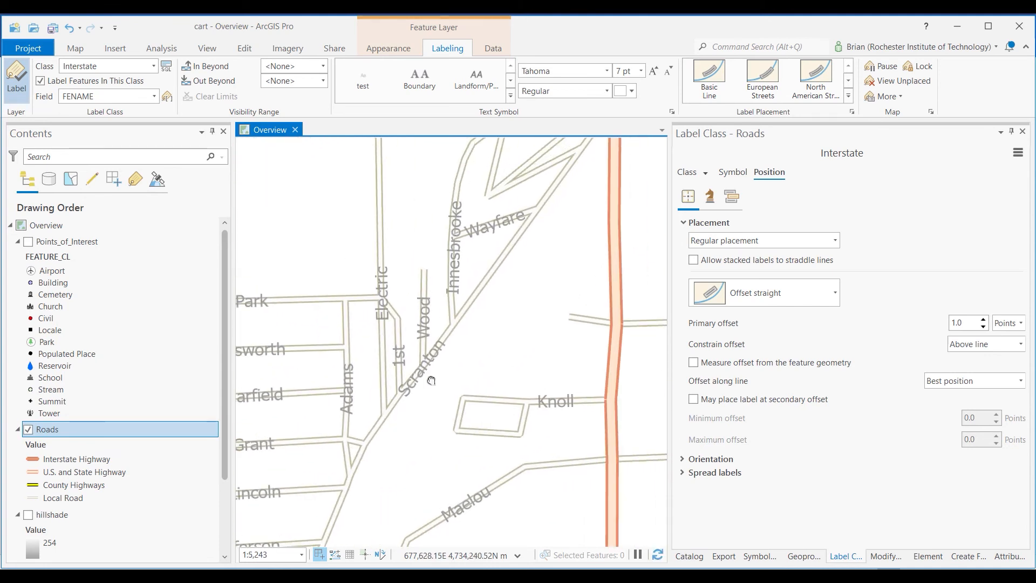
pyautogui.scroll(-3, 453, 319)
pyautogui.moveTo(476, 280); pyautogui.dragTo(557, 324)
pyautogui.moveTo(428, 303); pyautogui.dragTo(526, 330)
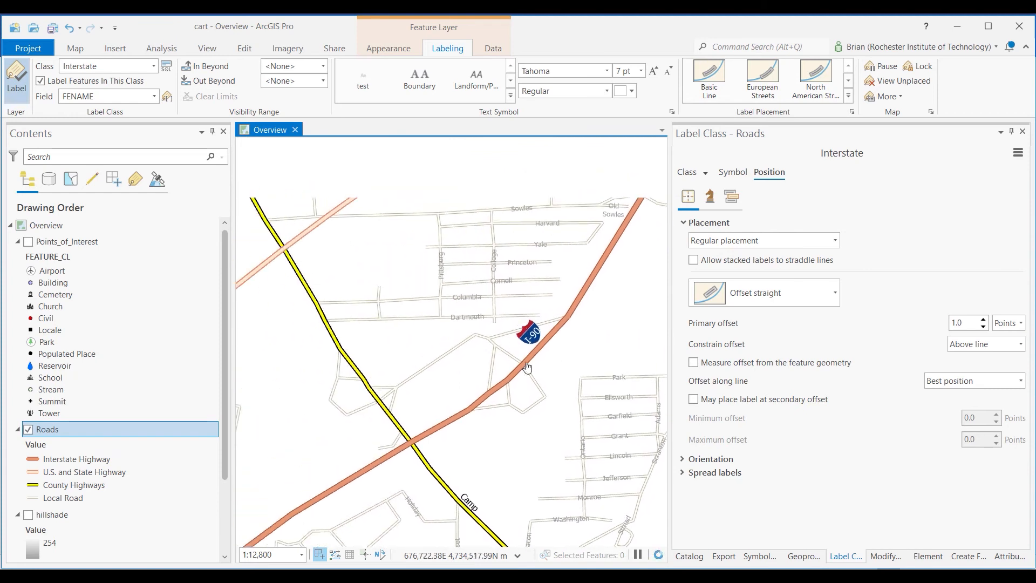
pyautogui.moveTo(529, 443); pyautogui.dragTo(497, 303)
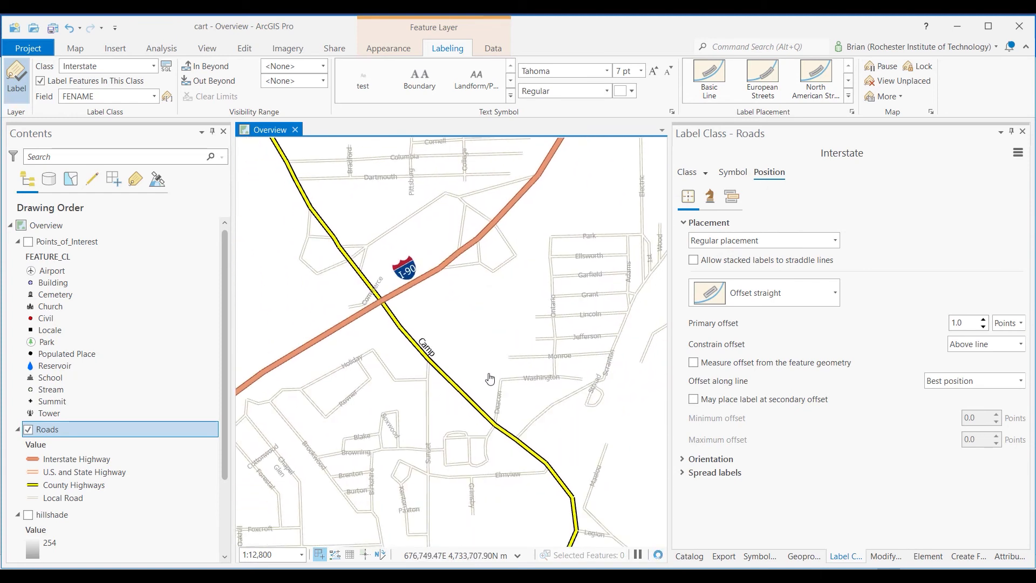
pyautogui.moveTo(440, 405); pyautogui.dragTo(387, 373)
# Set the map scale to 1:20,000 and check the road labels at that scale
pyautogui.click(302, 555)
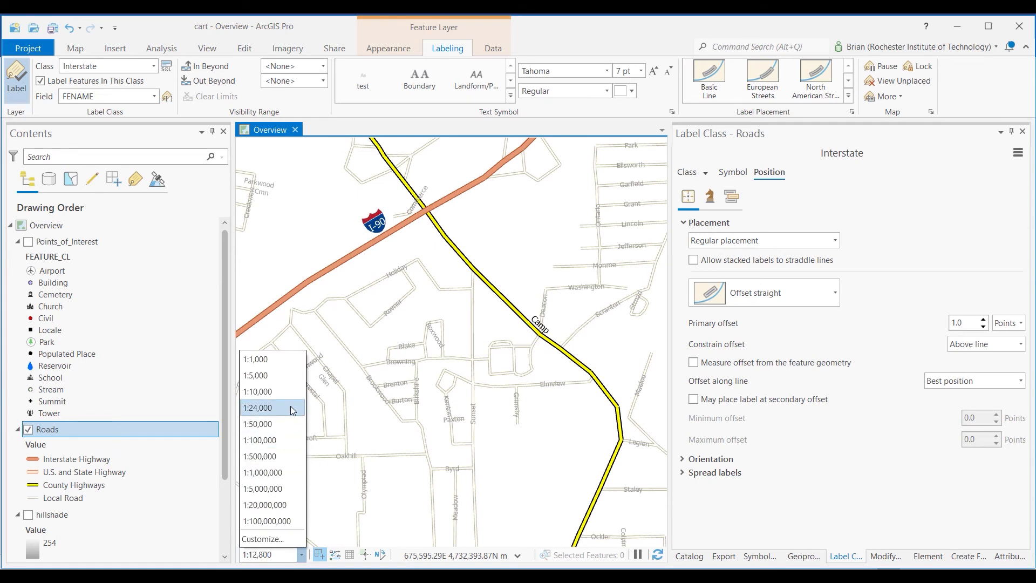
pyautogui.click(286, 407)
pyautogui.click(253, 556)
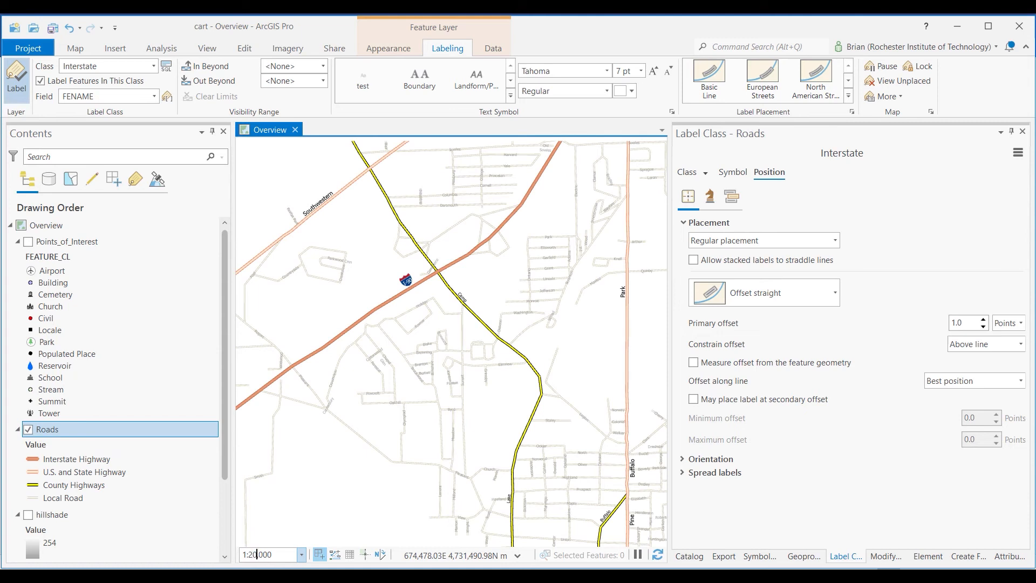
pyautogui.press('Return')
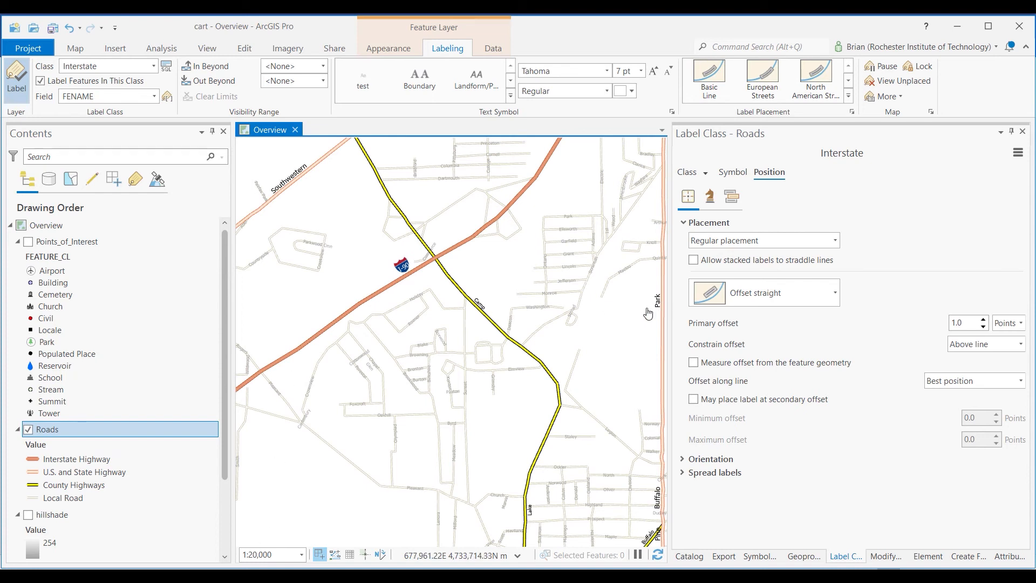
pyautogui.moveTo(600, 317); pyautogui.dragTo(506, 324)
pyautogui.moveTo(497, 382); pyautogui.dragTo(484, 292)
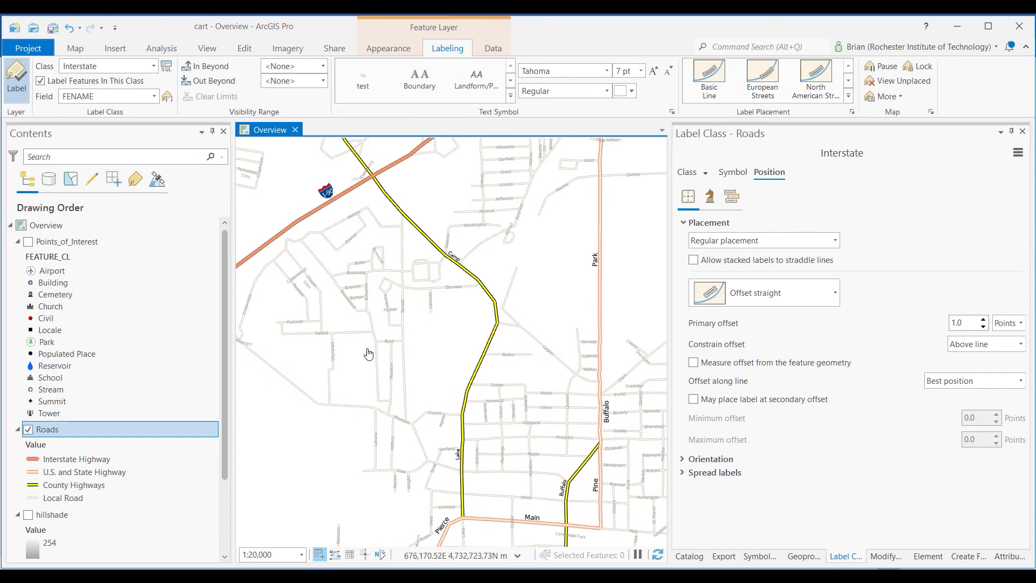
# Copy the Roads layer, paste the duplicate into the Overview map, and turn off the original Roads layer
pyautogui.rightClick(83, 428)
pyautogui.click(126, 26)
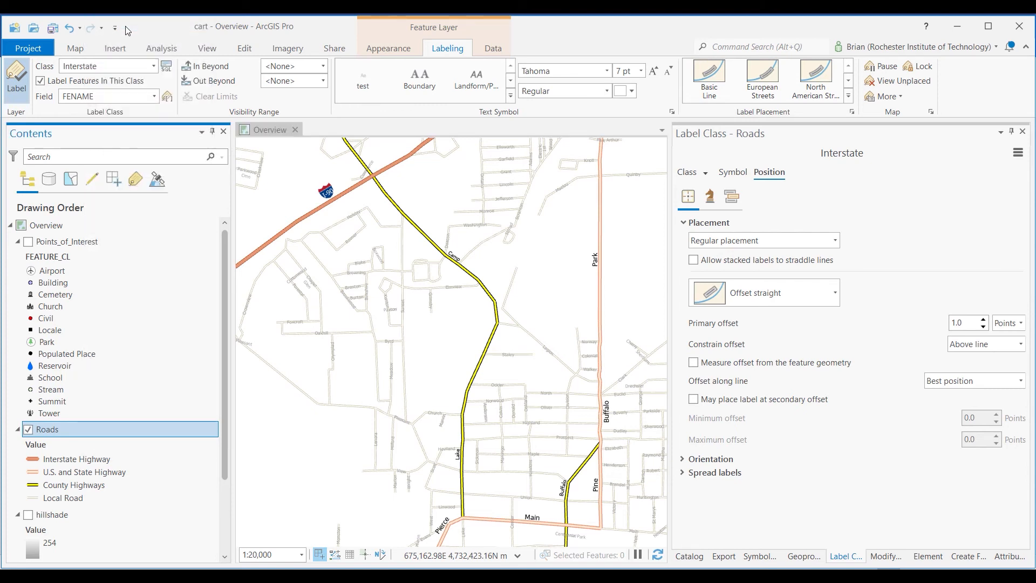
pyautogui.click(89, 224)
pyautogui.rightClick(86, 225)
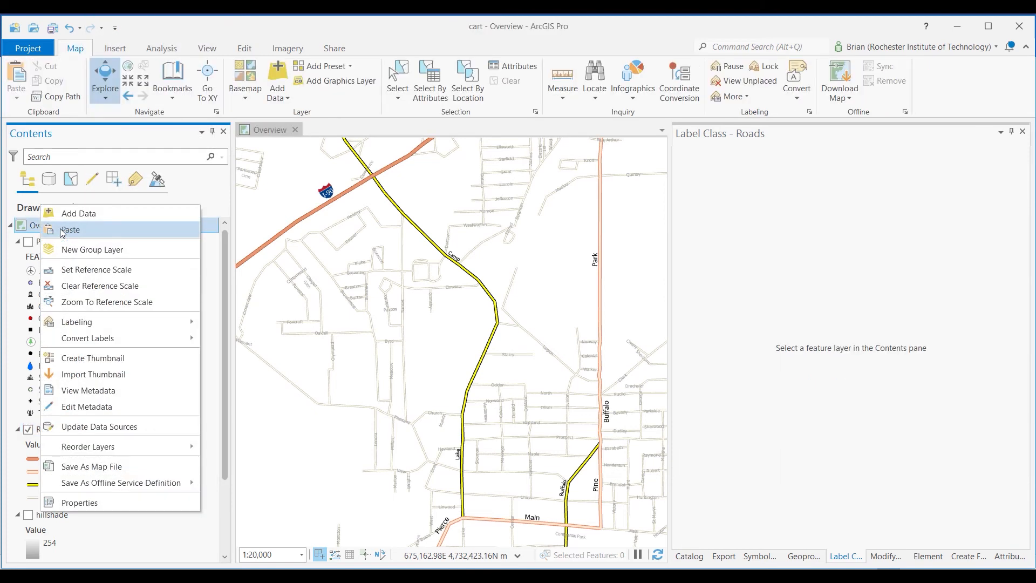
pyautogui.click(82, 229)
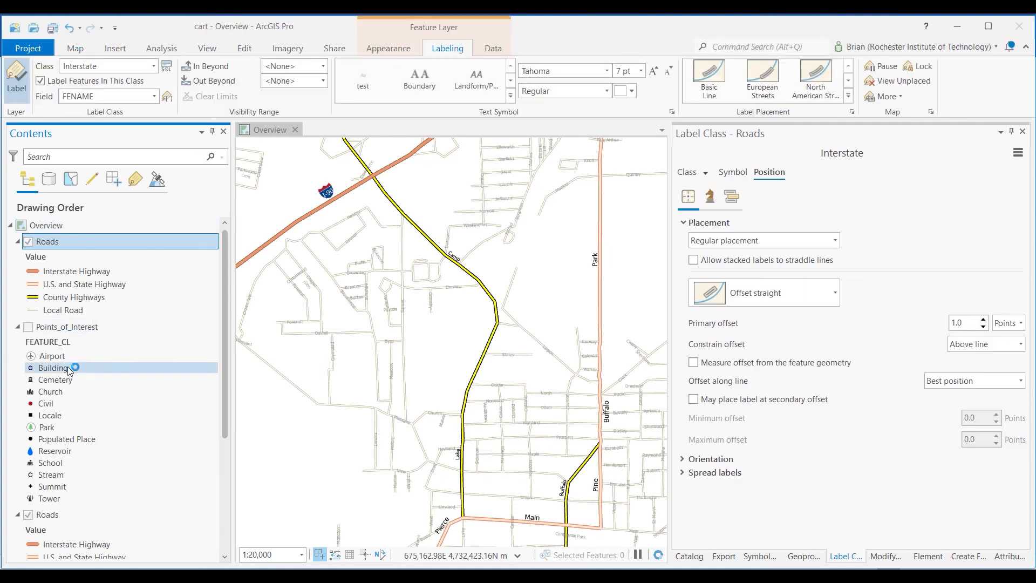
pyautogui.click(26, 518)
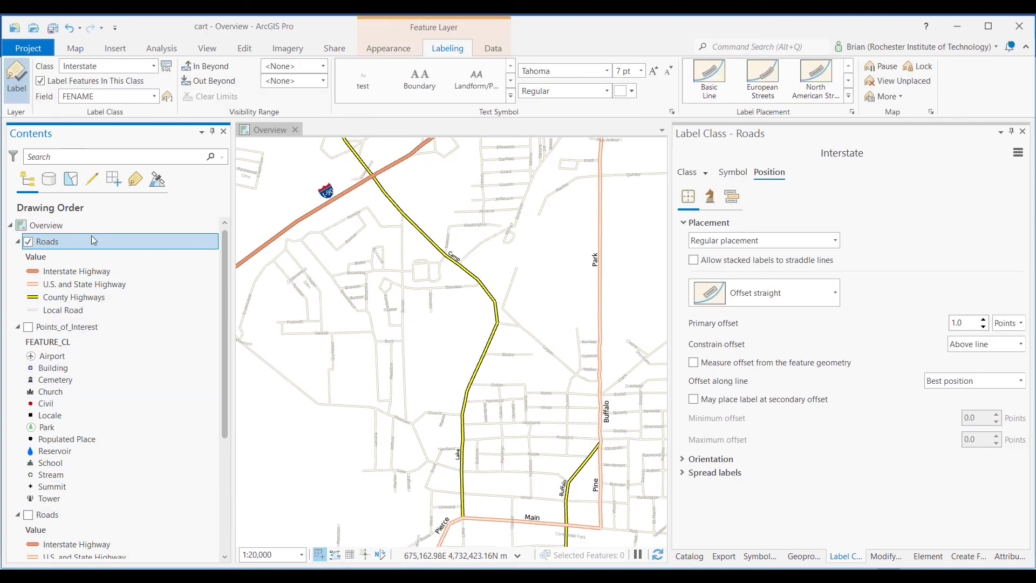
# Convert the duplicated Roads layer's labels to annotation as a single layer at 1:20,000, with cart.gdb as output geodatabase
pyautogui.rightClick(76, 246)
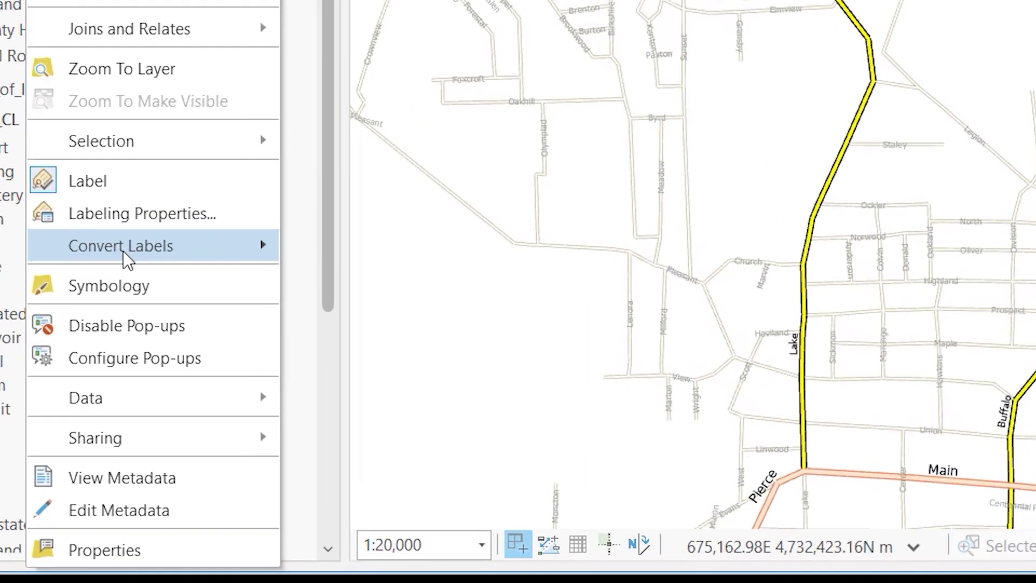
pyautogui.moveTo(122, 409)
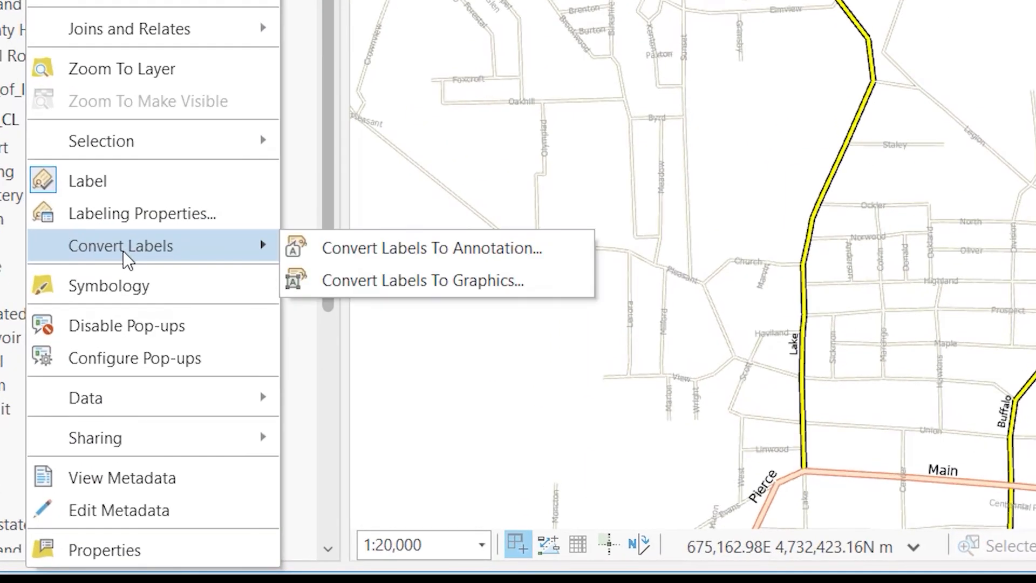
pyautogui.click(426, 258)
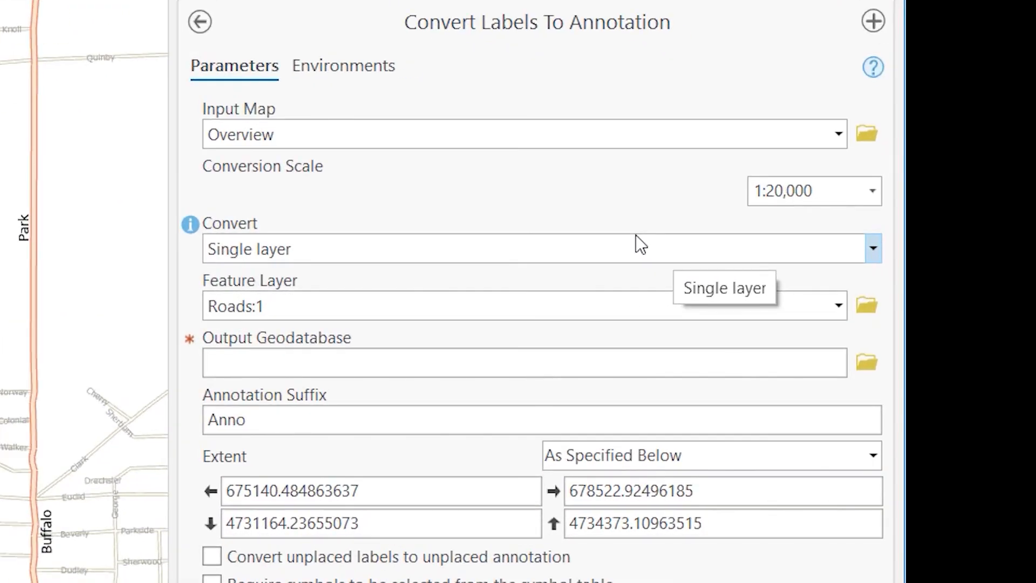
pyautogui.click(865, 361)
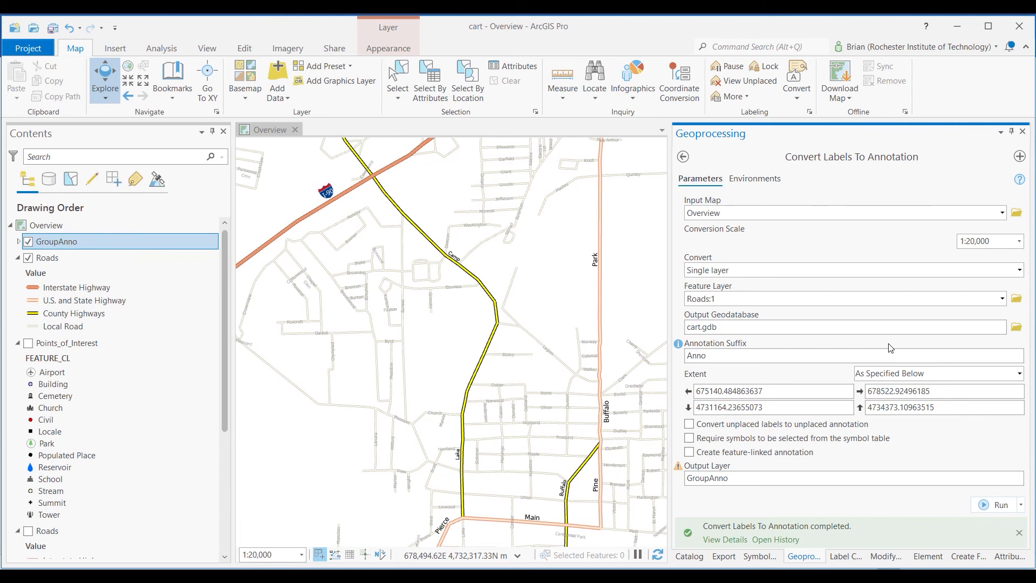
# Toggle the duplicated Roads layer's visibility to inspect the GroupAnno annotation alone, leaving that Roads layer turned off
pyautogui.click(28, 258)
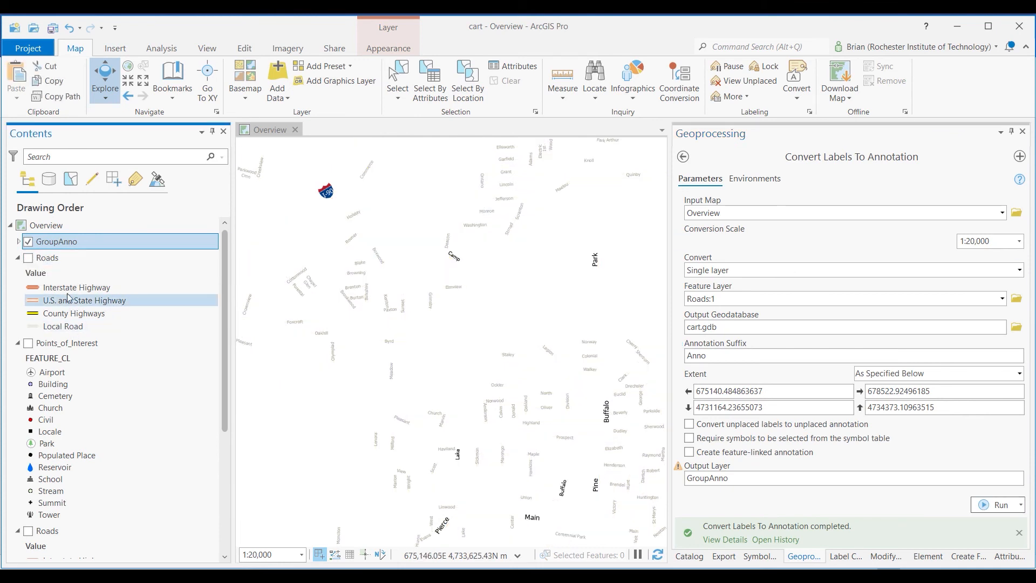
pyautogui.click(28, 258)
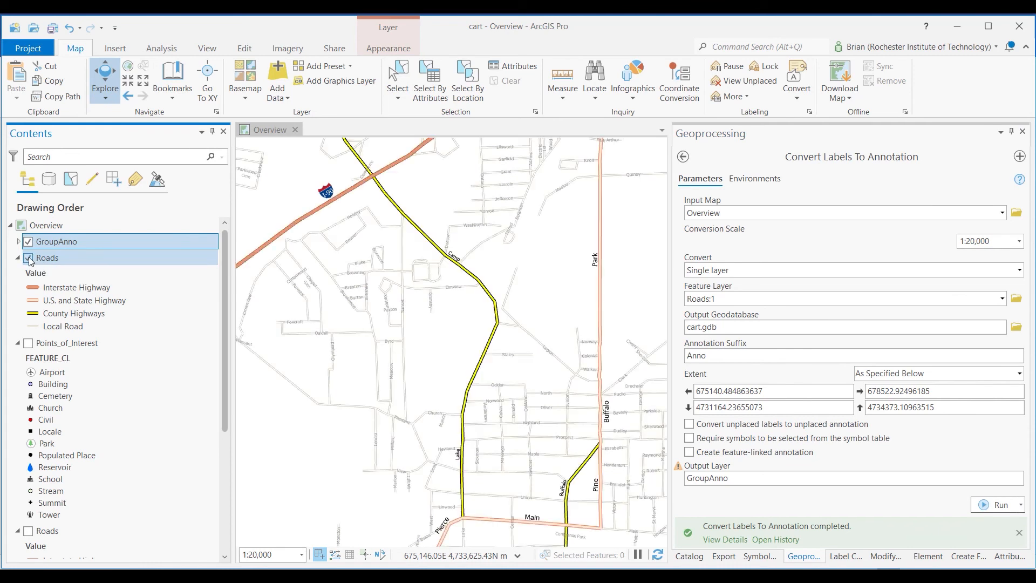
pyautogui.click(28, 258)
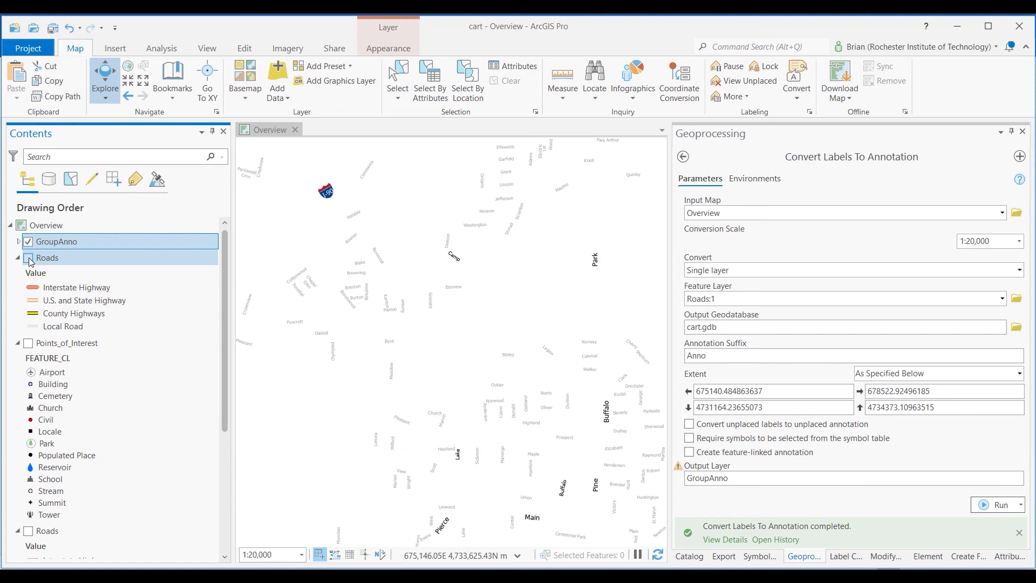
pyautogui.click(28, 258)
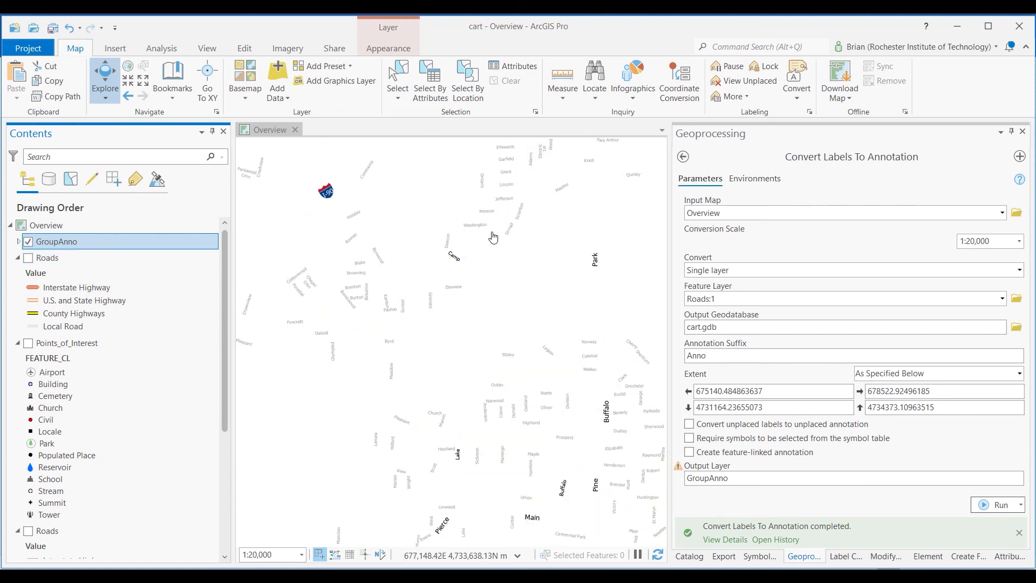
# Move the Camp annotation northeast, clear of the county highway, and shift the Deacon annotation just east of its road
pyautogui.scroll(4, 448, 259)
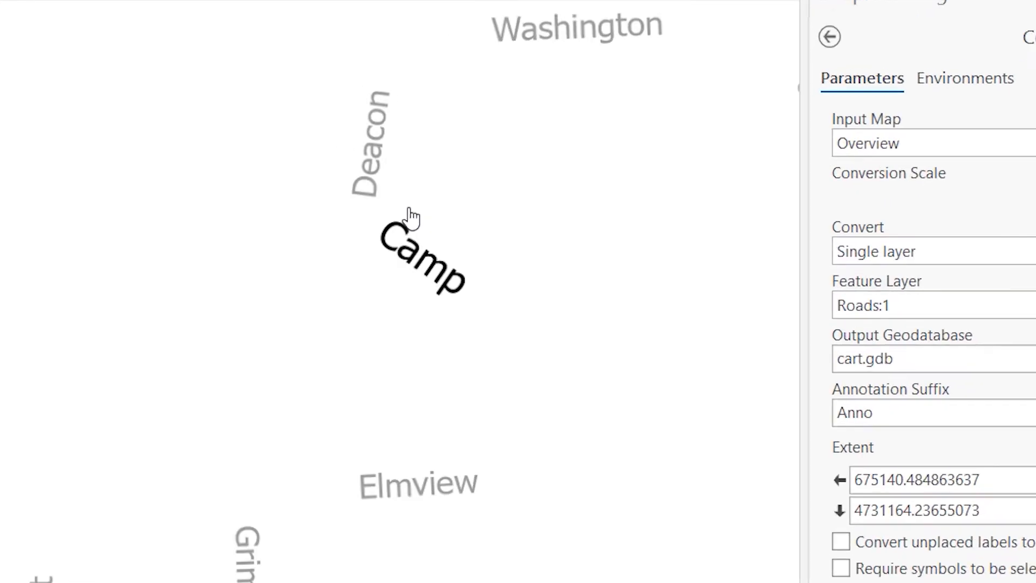
pyautogui.scroll(2, 411, 213)
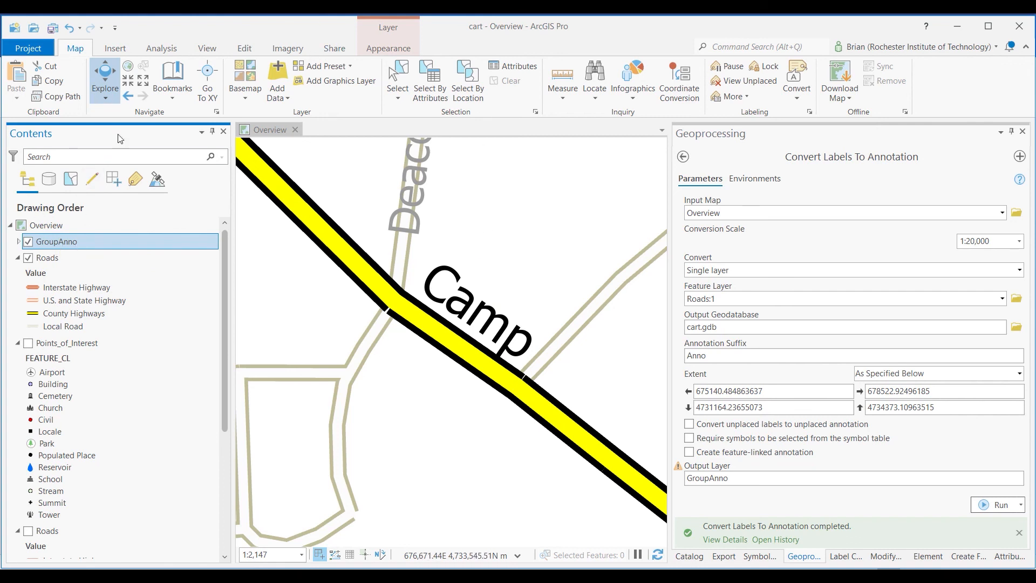
pyautogui.click(245, 51)
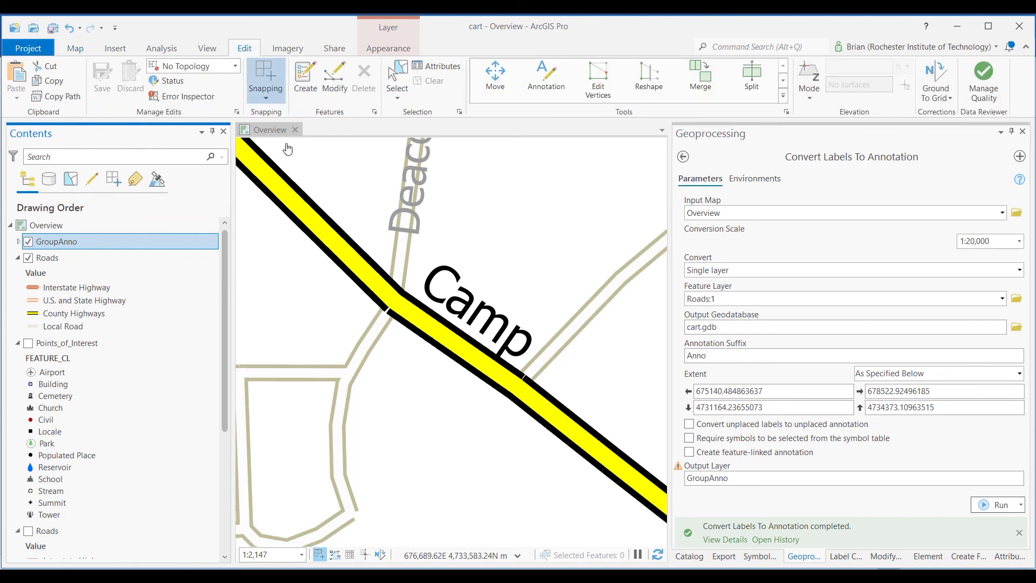
pyautogui.click(331, 78)
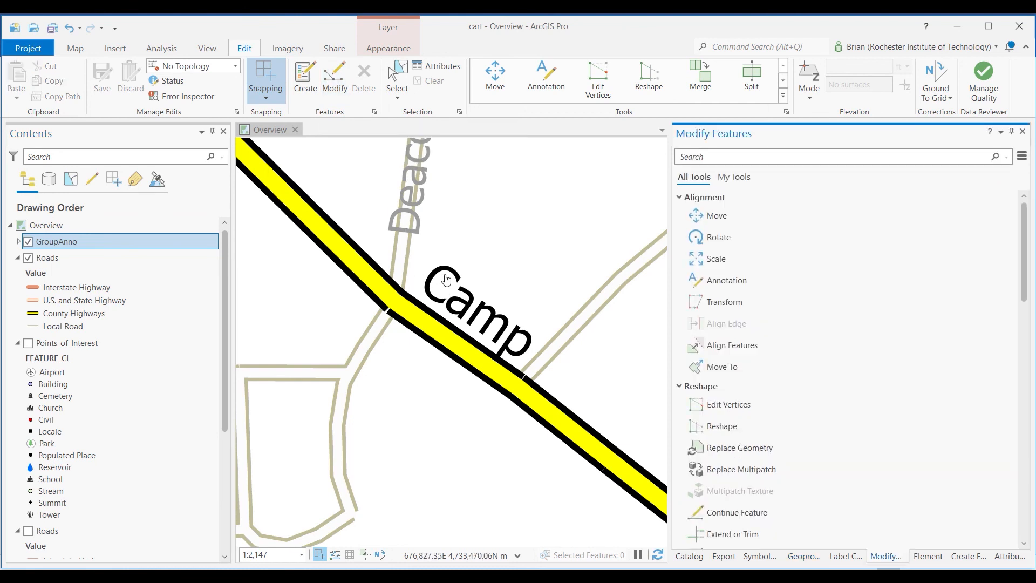
pyautogui.click(394, 86)
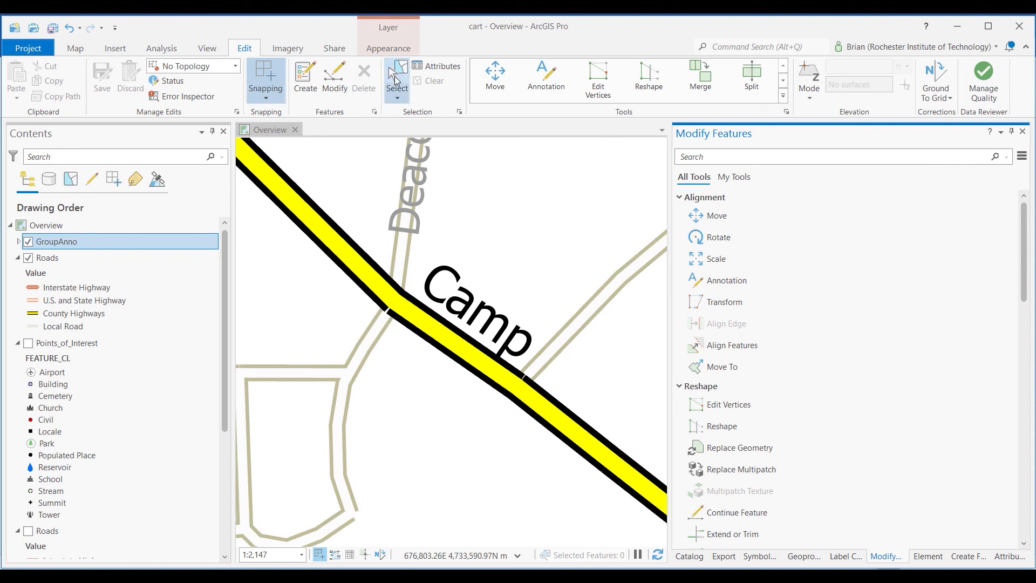
pyautogui.click(458, 303)
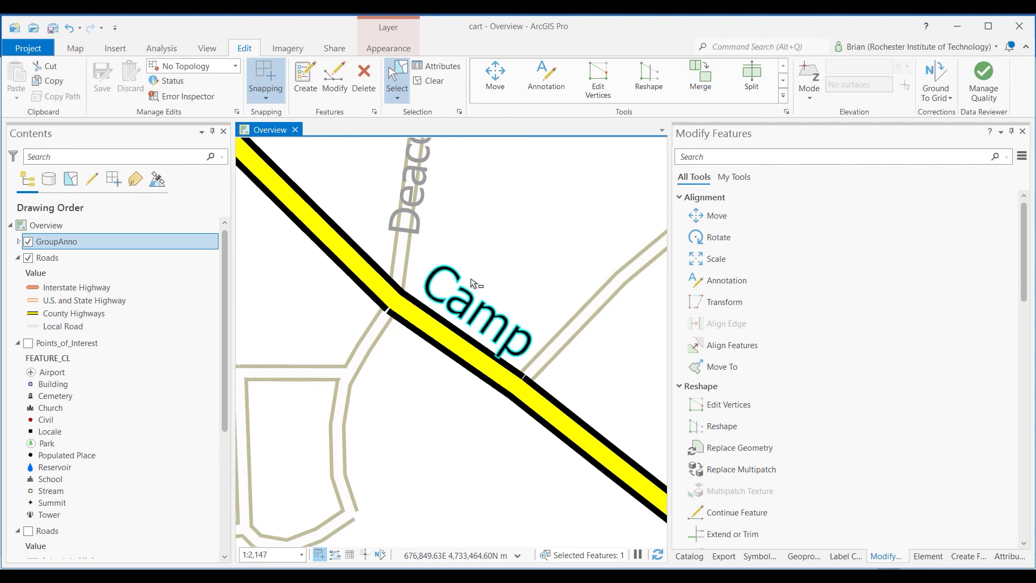
pyautogui.click(486, 91)
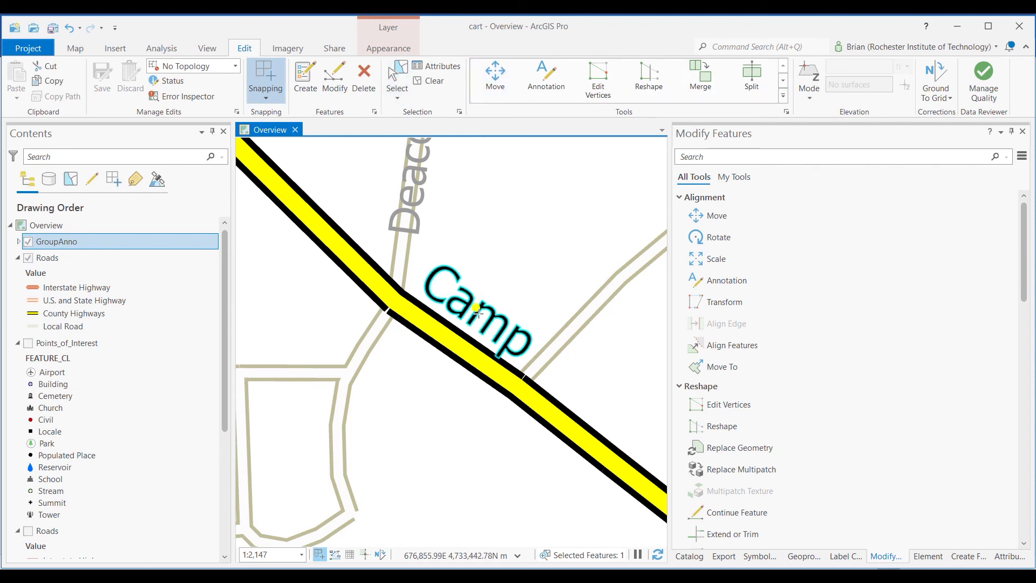
pyautogui.moveTo(474, 309); pyautogui.dragTo(527, 249)
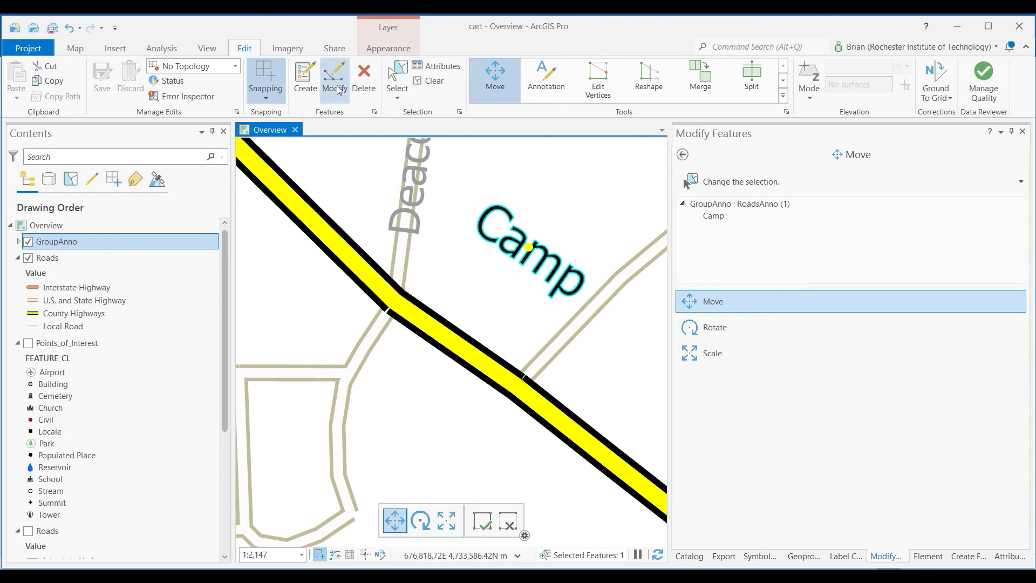
pyautogui.click(416, 203)
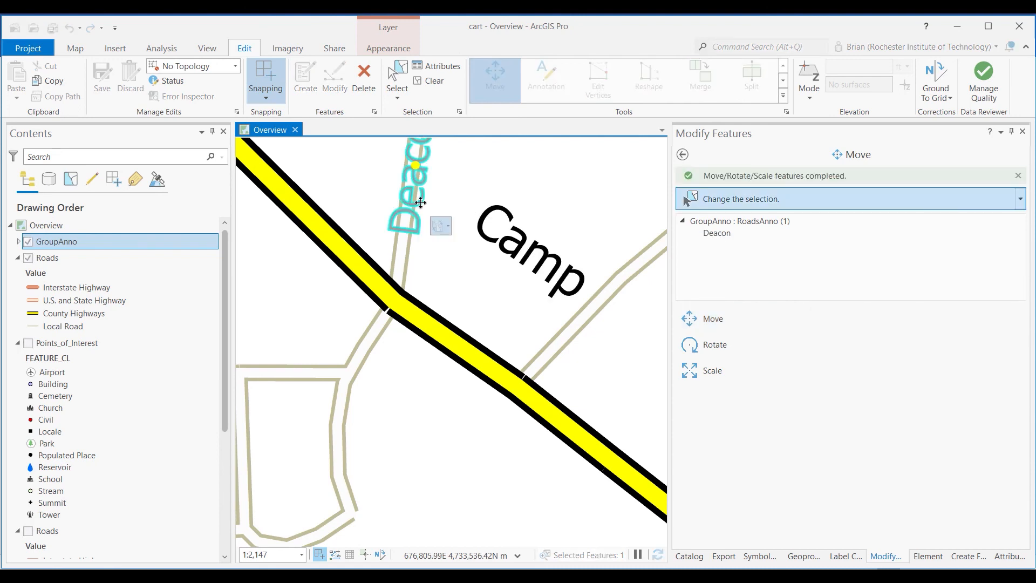
pyautogui.moveTo(429, 202); pyautogui.dragTo(440, 250)
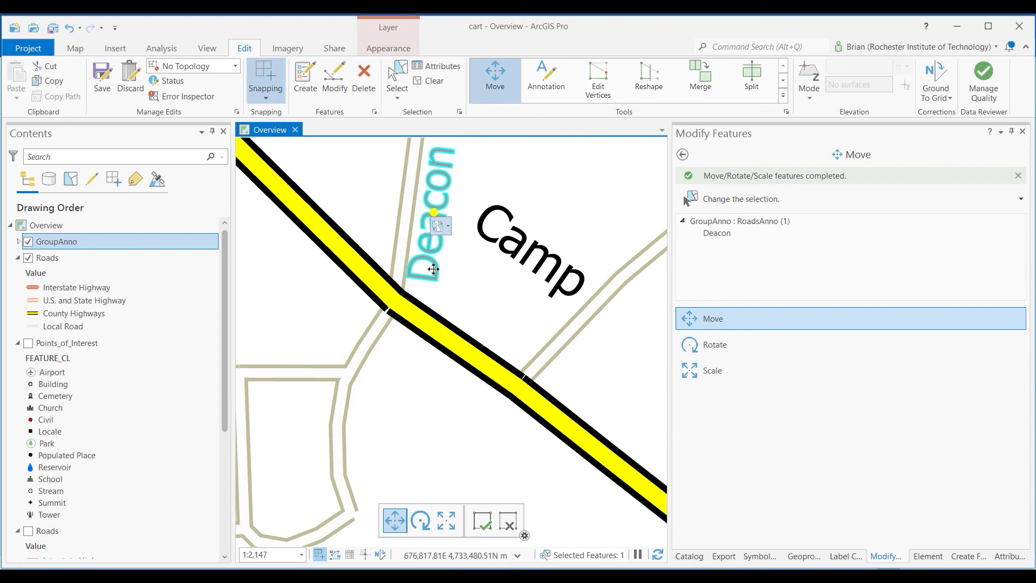
# Turn on dynamic labels for the duplicated Roads layer, compare their placement with the annotation at different scales, and hide that layer
pyautogui.rightClick(61, 264)
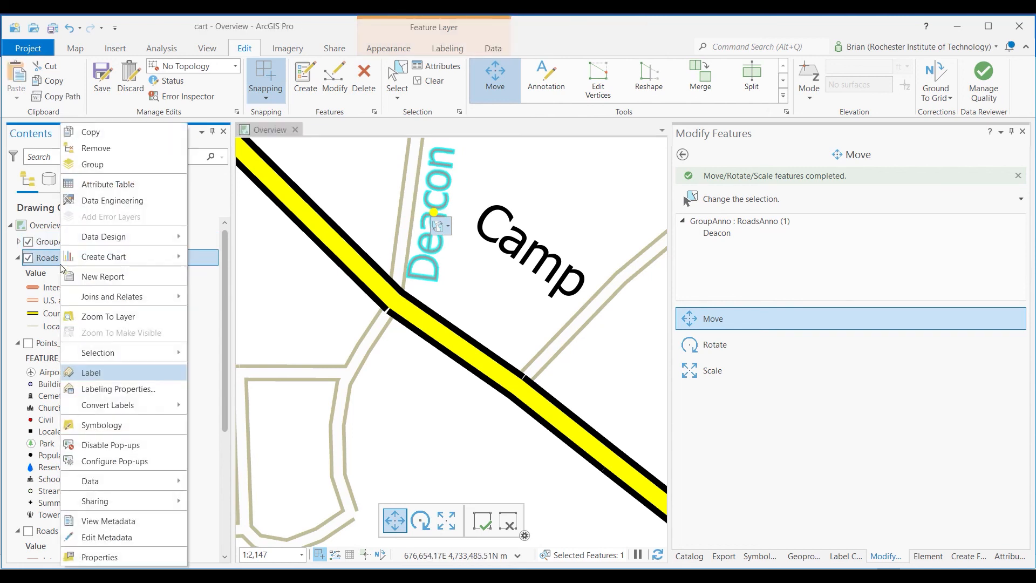
pyautogui.click(115, 374)
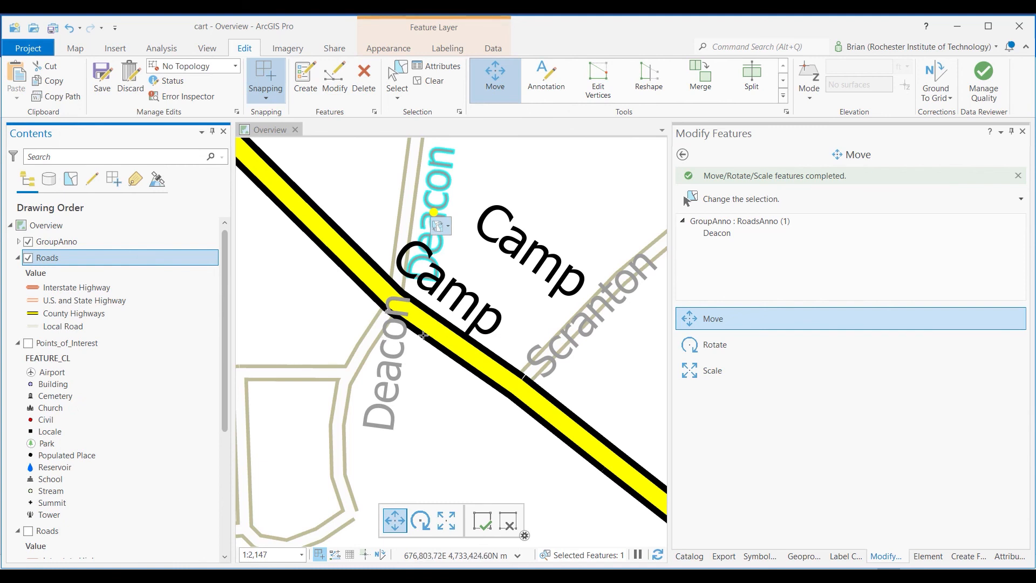
pyautogui.scroll(-1, 419, 351)
pyautogui.scroll(-1, 419, 350)
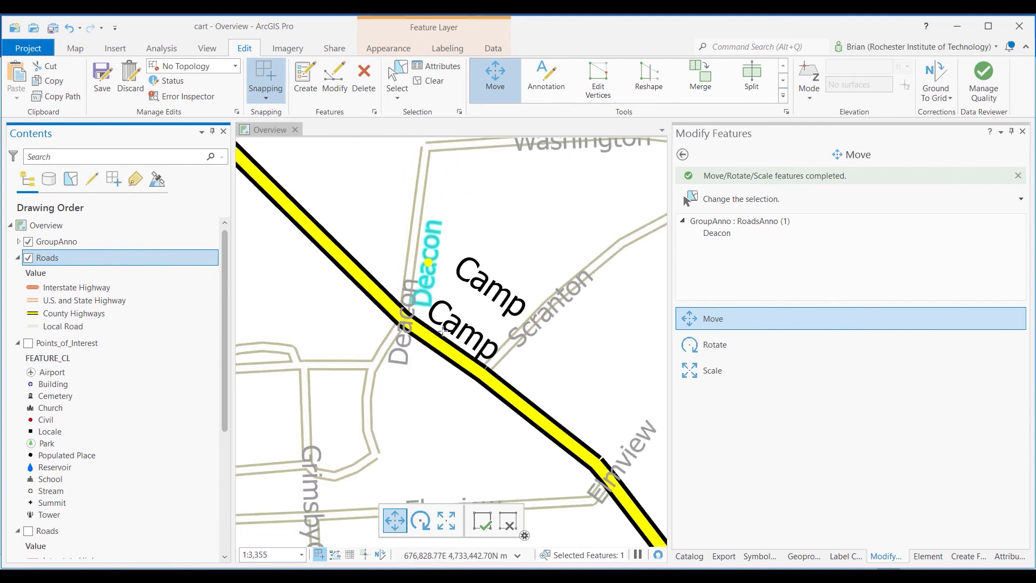
pyautogui.scroll(1, 442, 307)
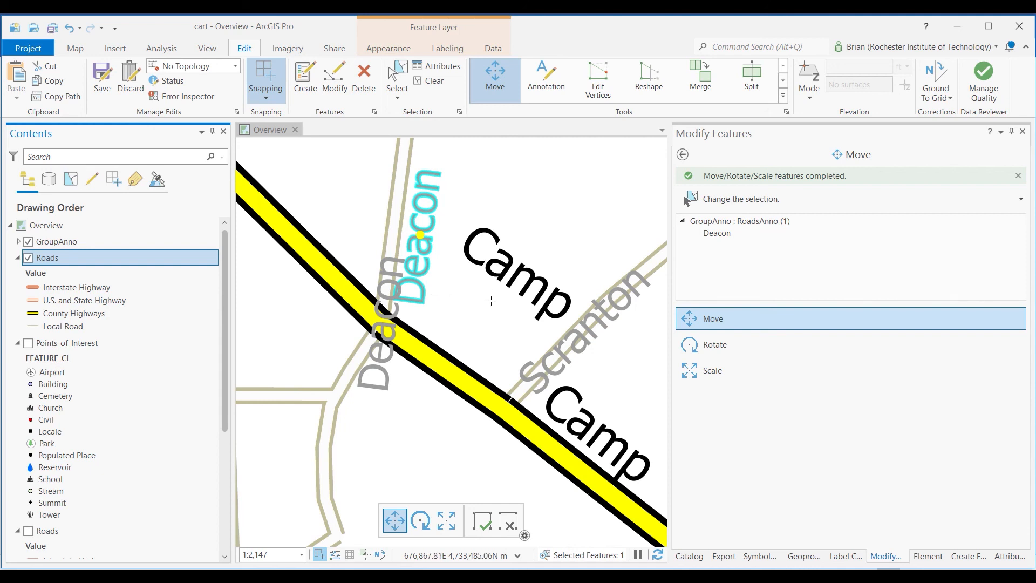
pyautogui.click(28, 258)
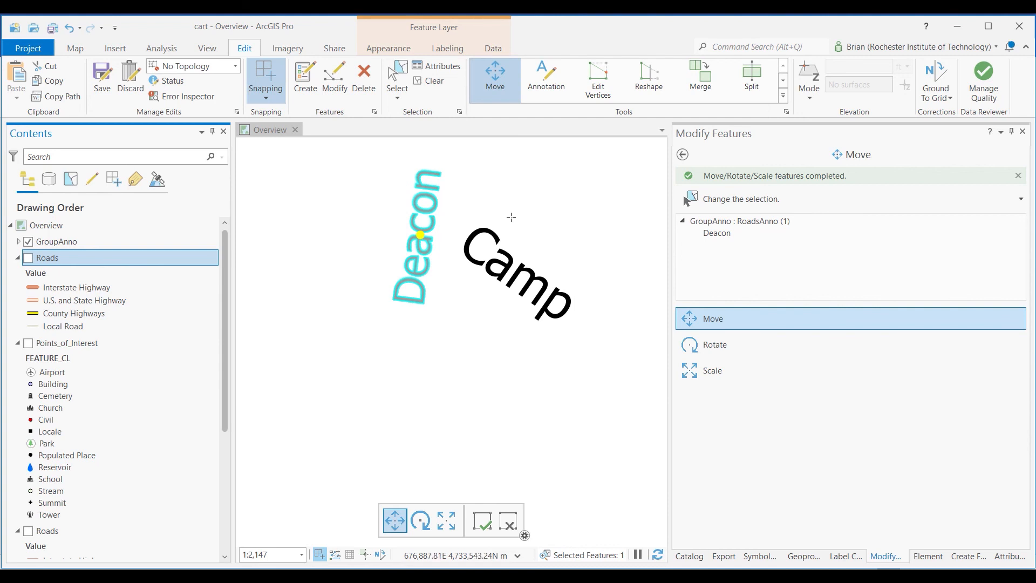
# Edit the selected Deacon annotation's text to read "Deacon trst" in its annotation attributes
pyautogui.click(447, 75)
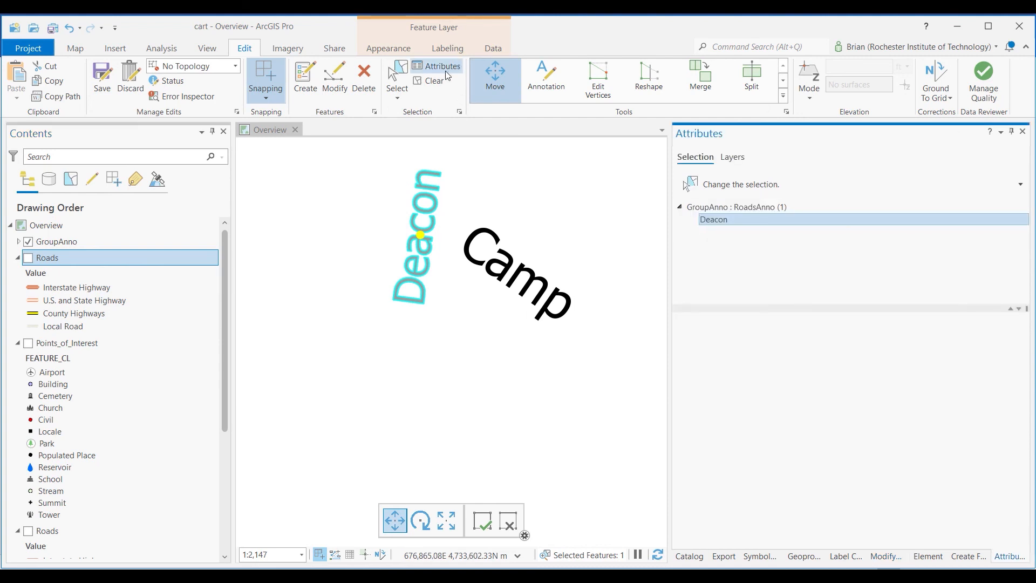
pyautogui.doubleClick(737, 406)
pyautogui.click(737, 407)
pyautogui.write('trst')
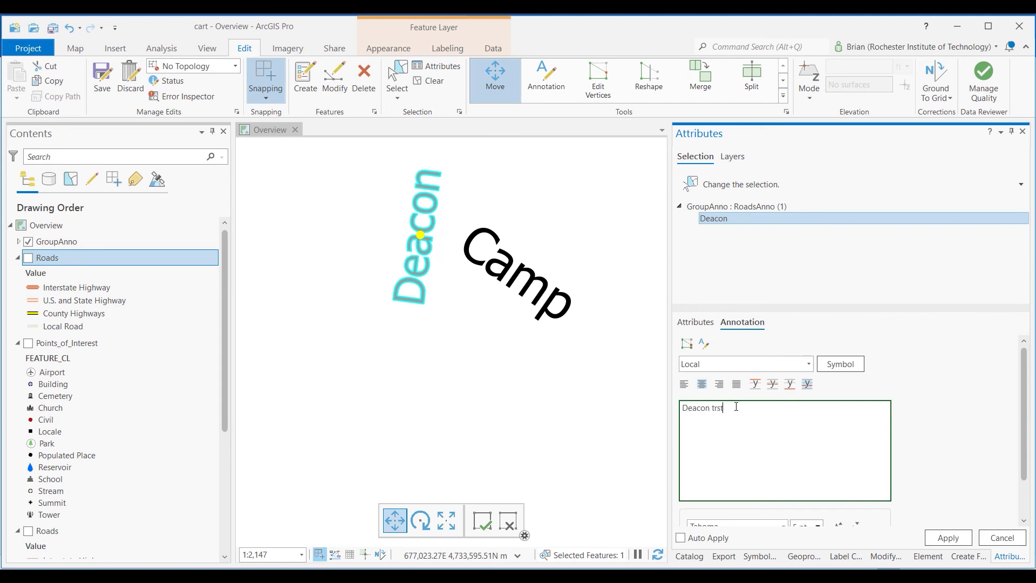